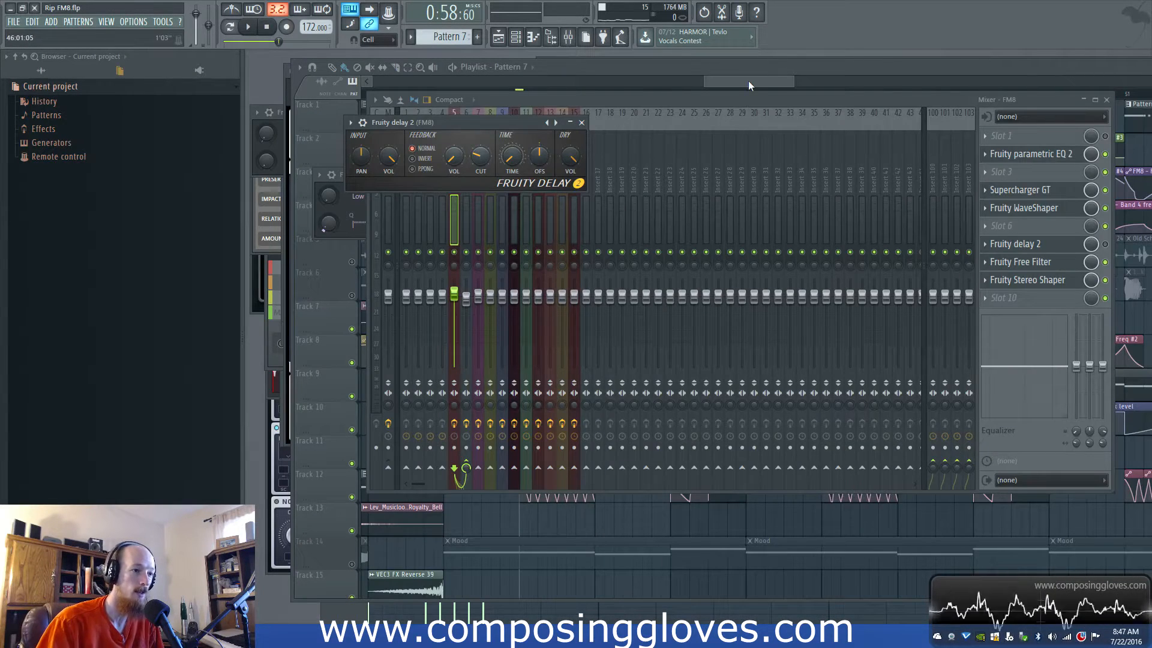
- Unmute tracks 5, 6 and 14 in the playlist
click(748, 81)
scroll(726, 84, down, 3)
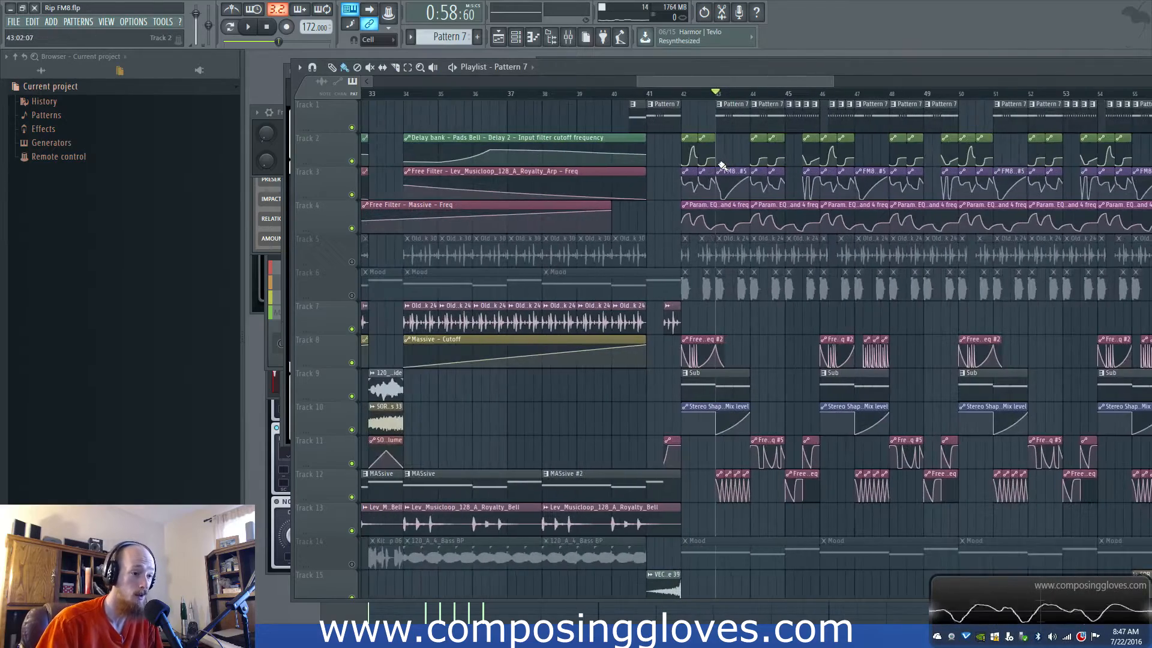
scroll(723, 164, down, 2)
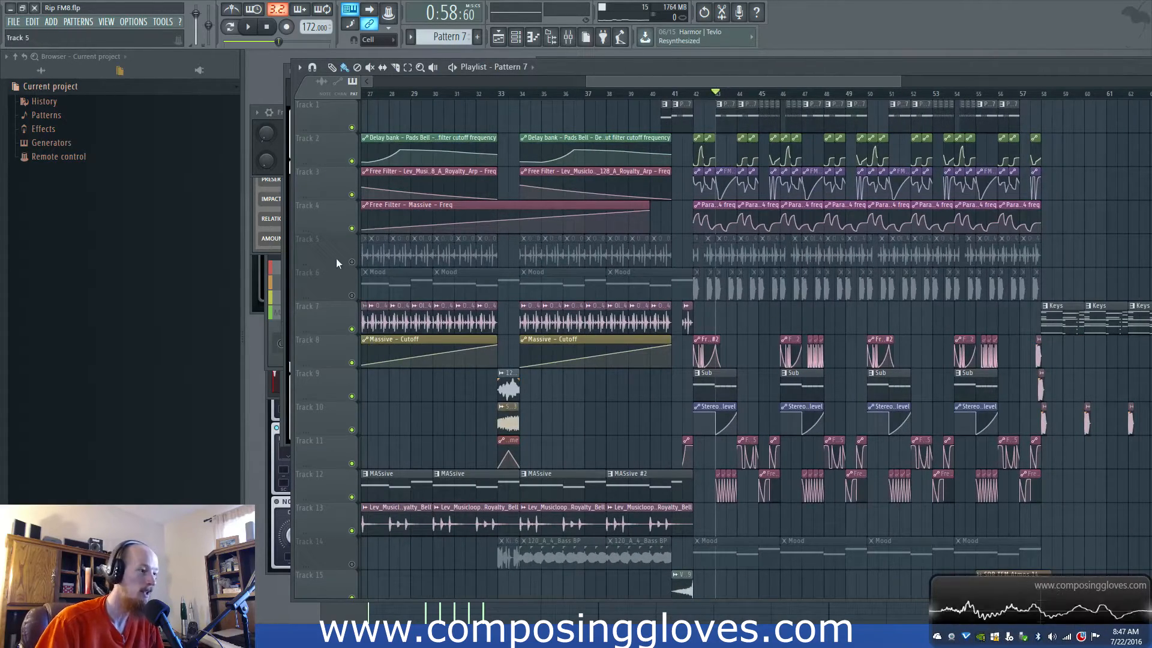
click(353, 263)
click(352, 295)
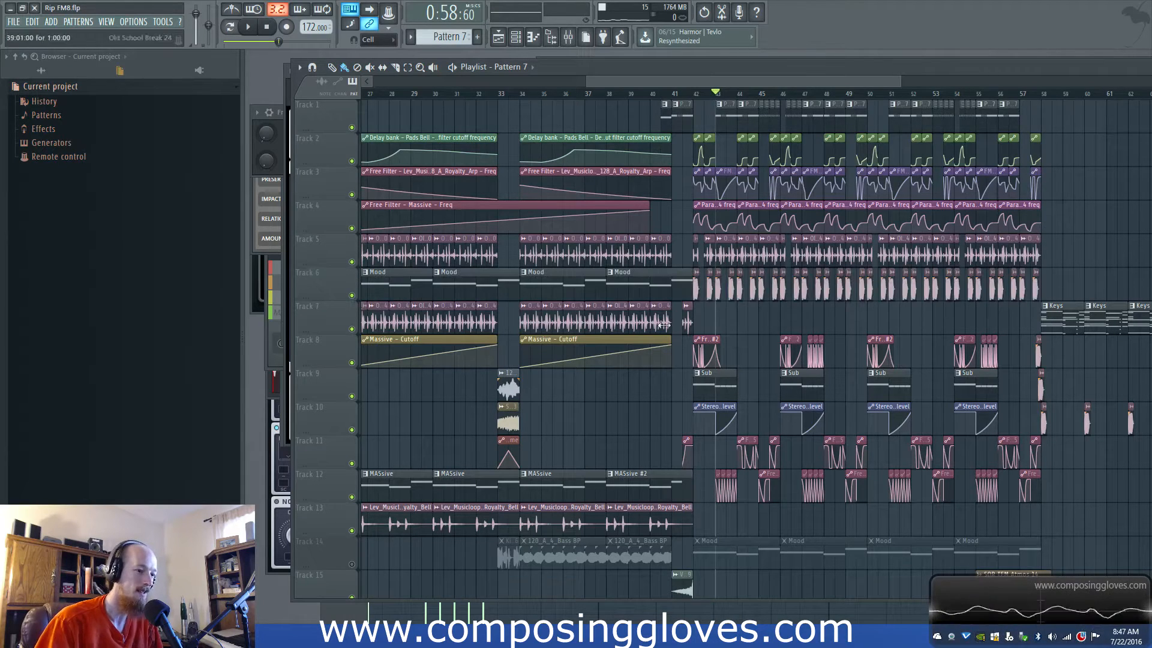
scroll(296, 468, down, 3)
click(351, 464)
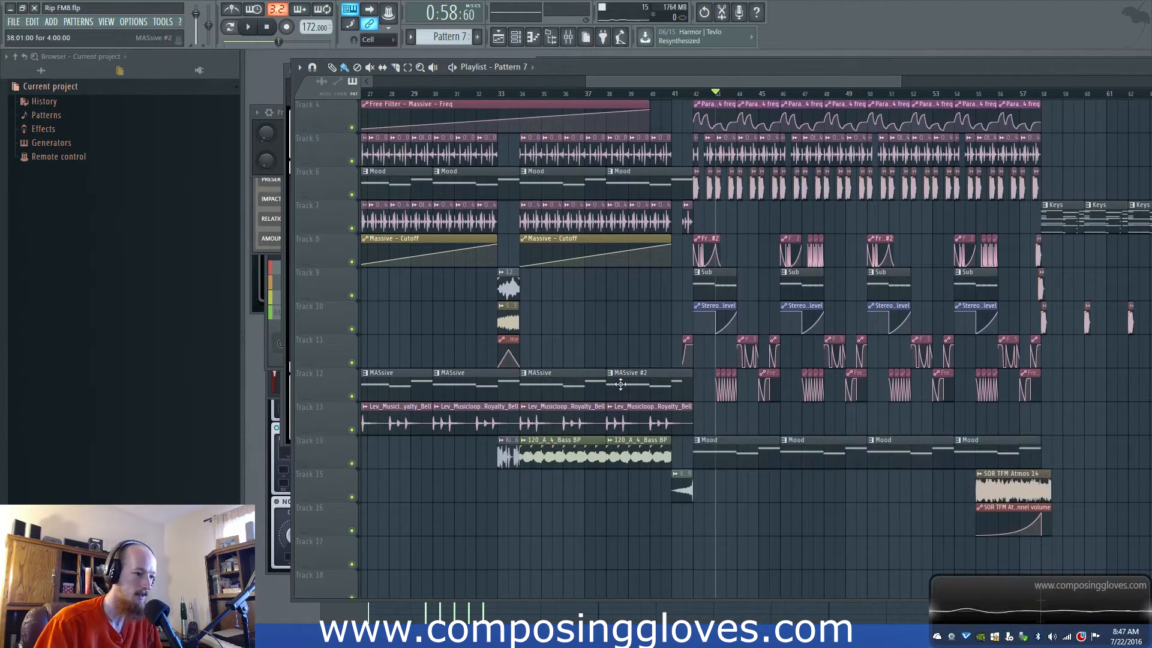
- Play the full arrangement from bar 34 through the build-up and into the drop, and stop playback
scroll(450, 288, up, 3)
click(534, 95)
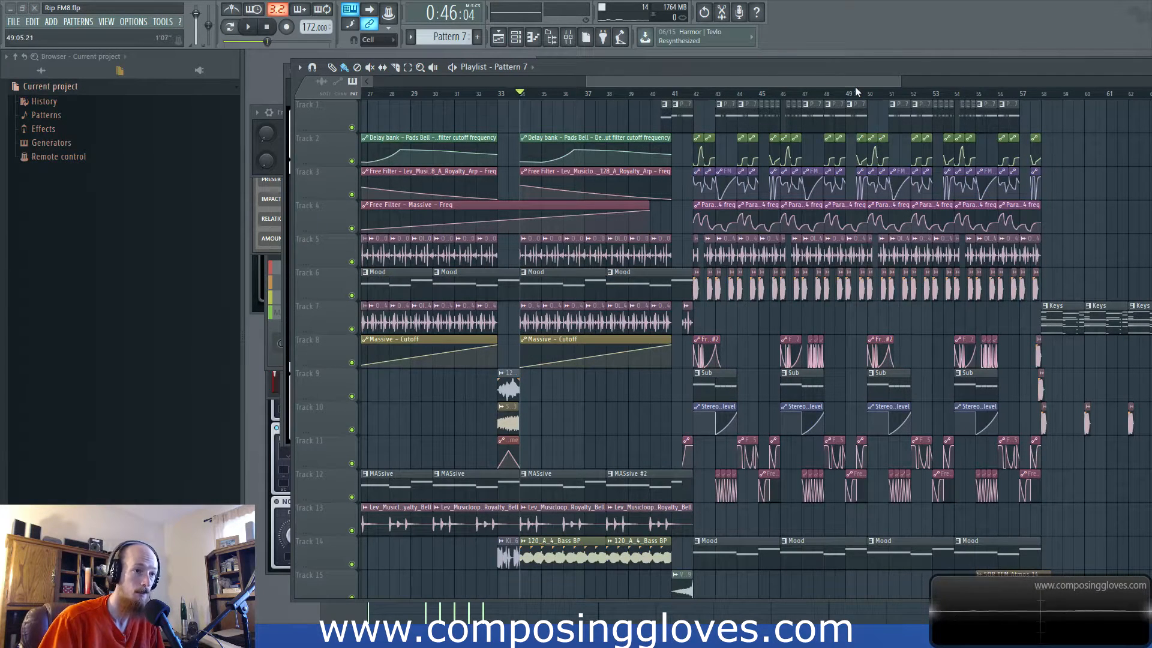
drag(855, 83, 899, 81)
key(space)
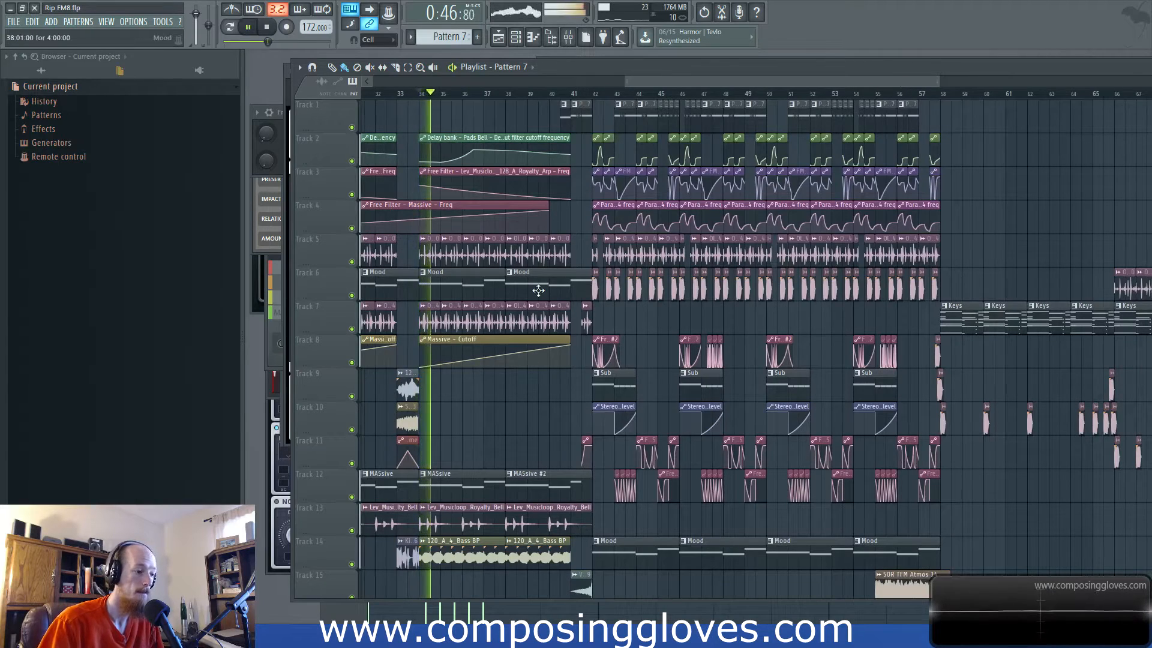
ctrl+scroll(538, 352, up, 3)
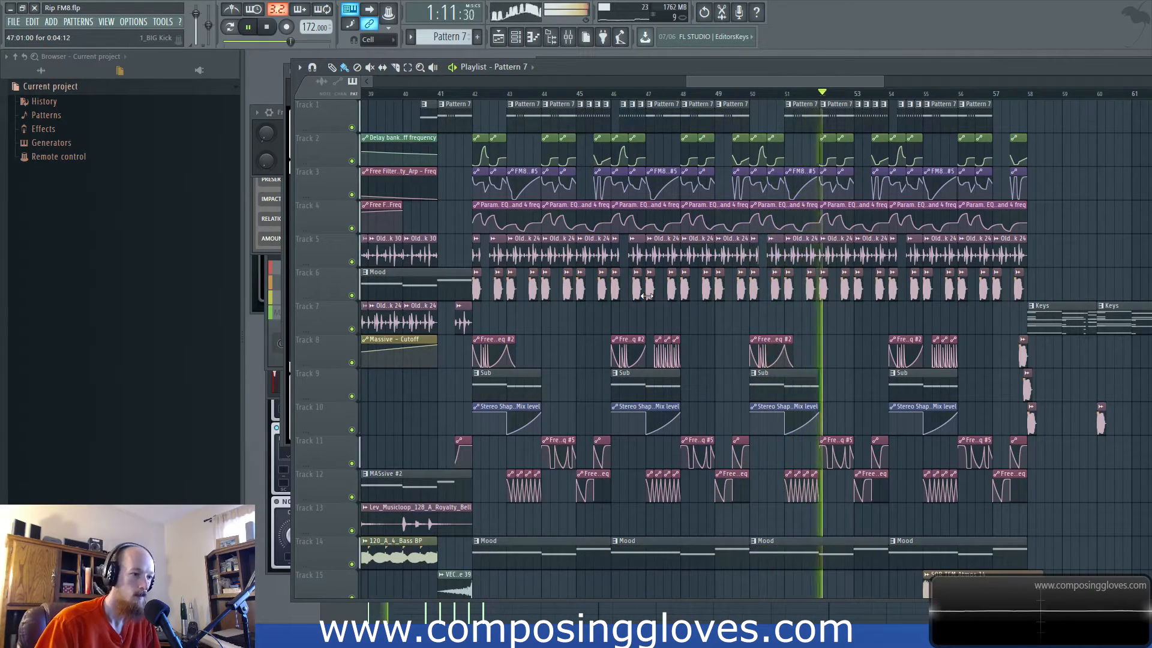
key(space)
- Examine the build-up and drop clips across the playlist tracks, including the bass, bell and Massive parts
scroll(912, 112, down, 3)
scroll(912, 113, up, 5)
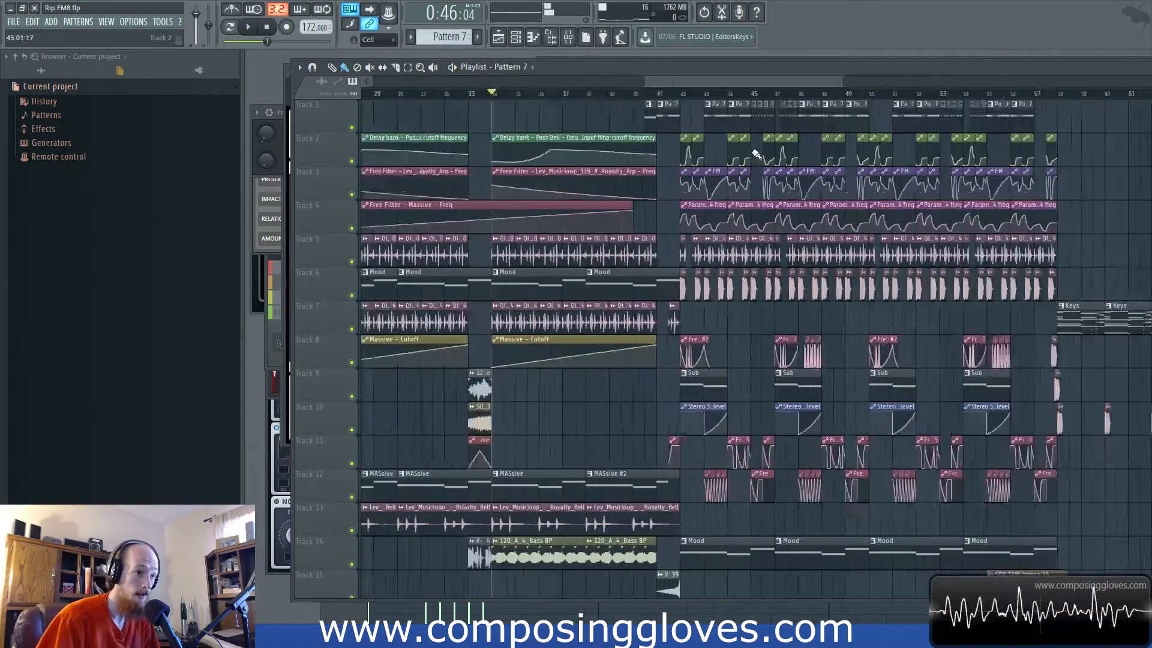
scroll(691, 134, down, 4)
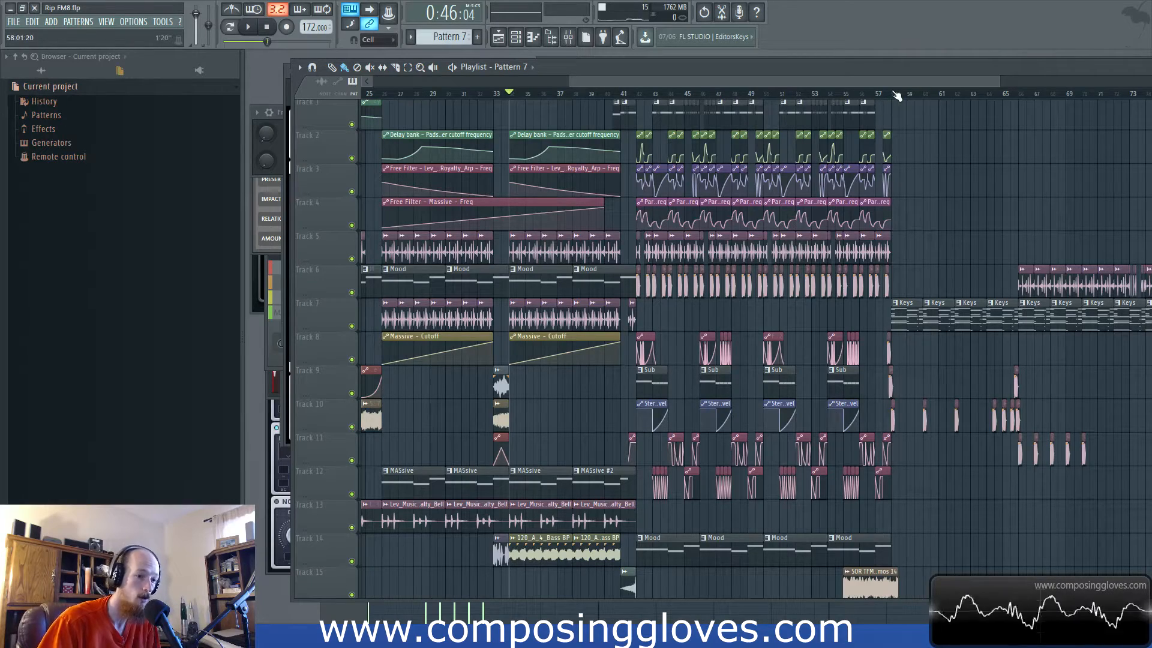
scroll(540, 275, left, 5)
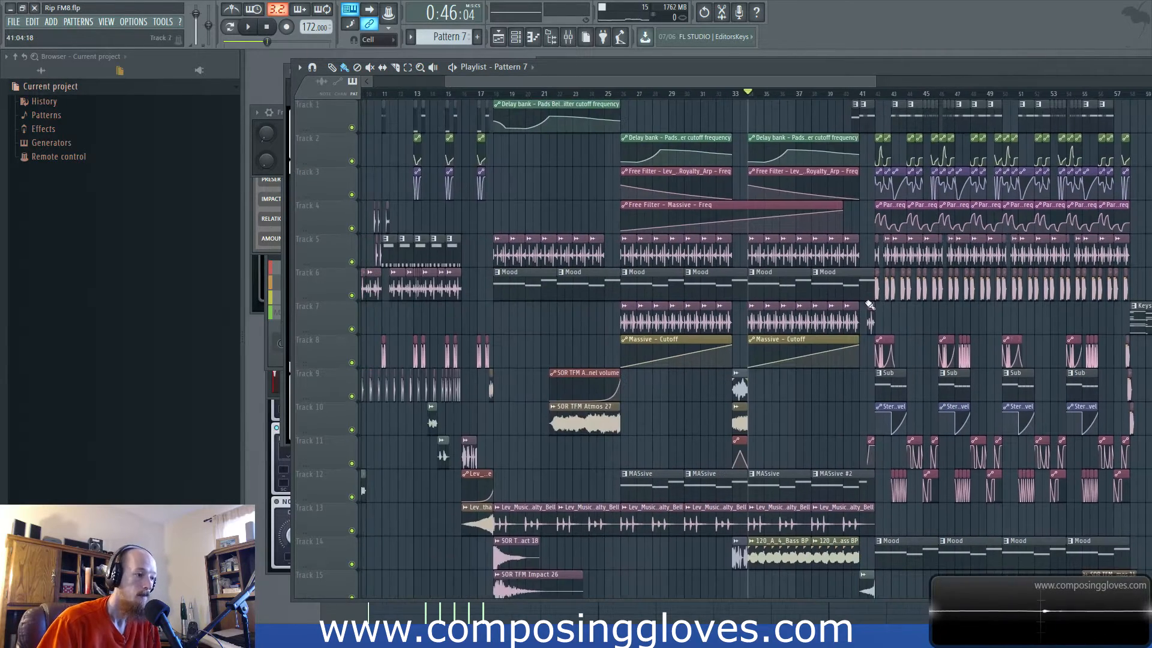
scroll(869, 305, up, 5)
scroll(580, 414, down, 2)
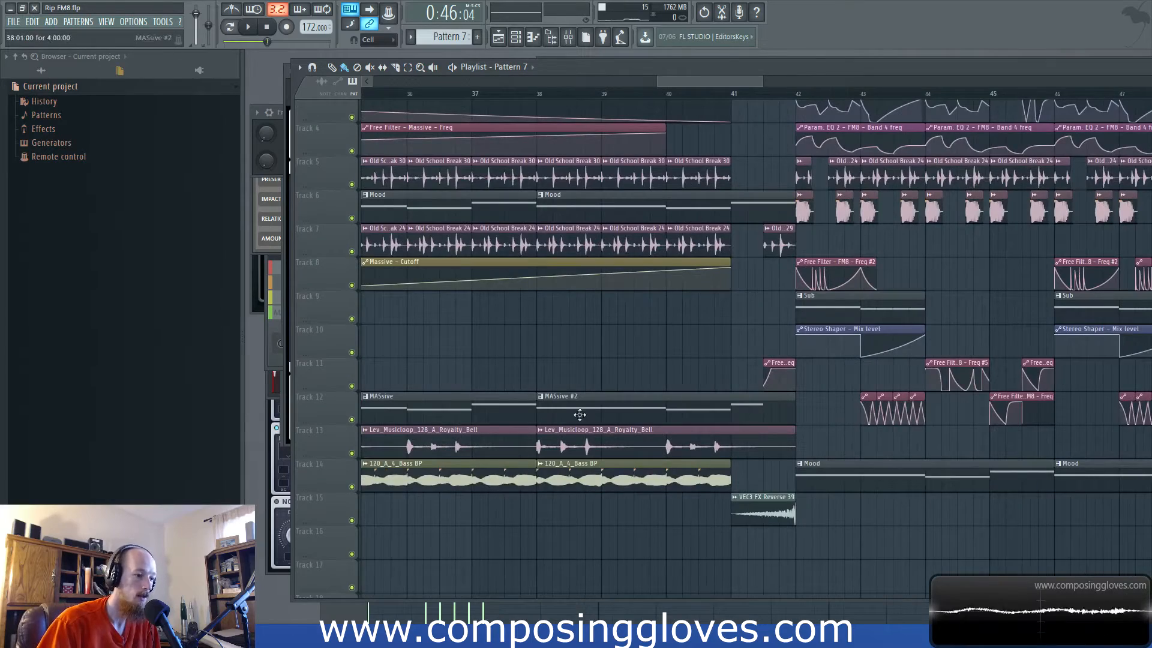
scroll(632, 392, down, 4)
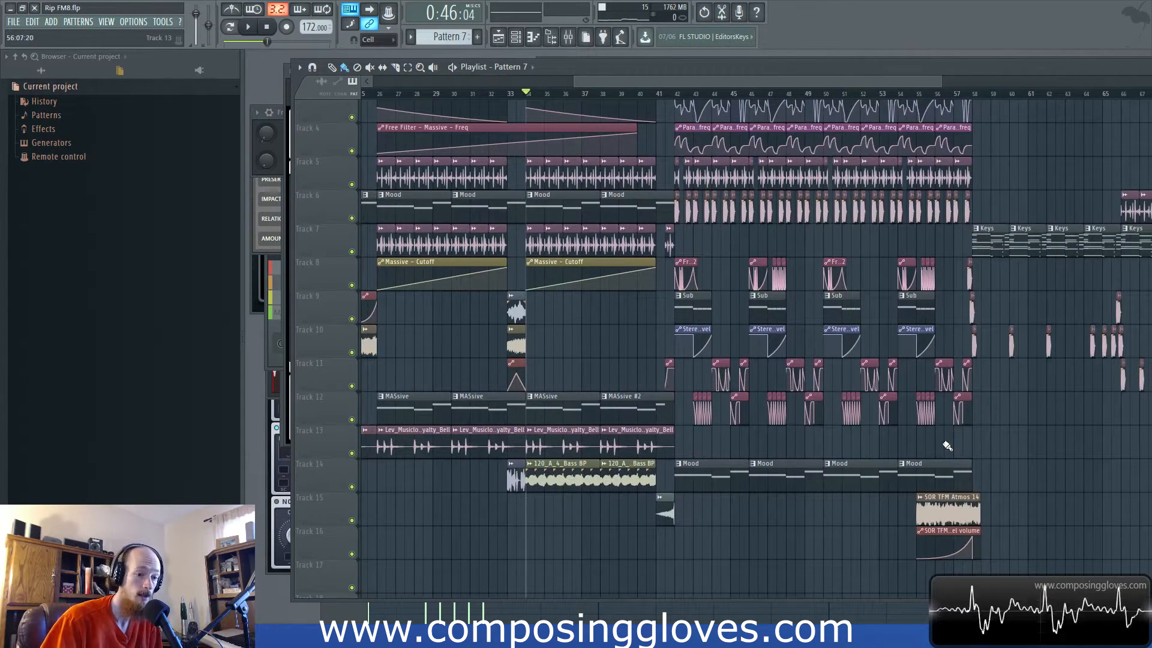
scroll(559, 483, up, 3)
- Inspect the sample settings of the 120_A_4_Bass BP and Lev_Musicloop_128_A_Royalty_Bell clips
double_click(561, 482)
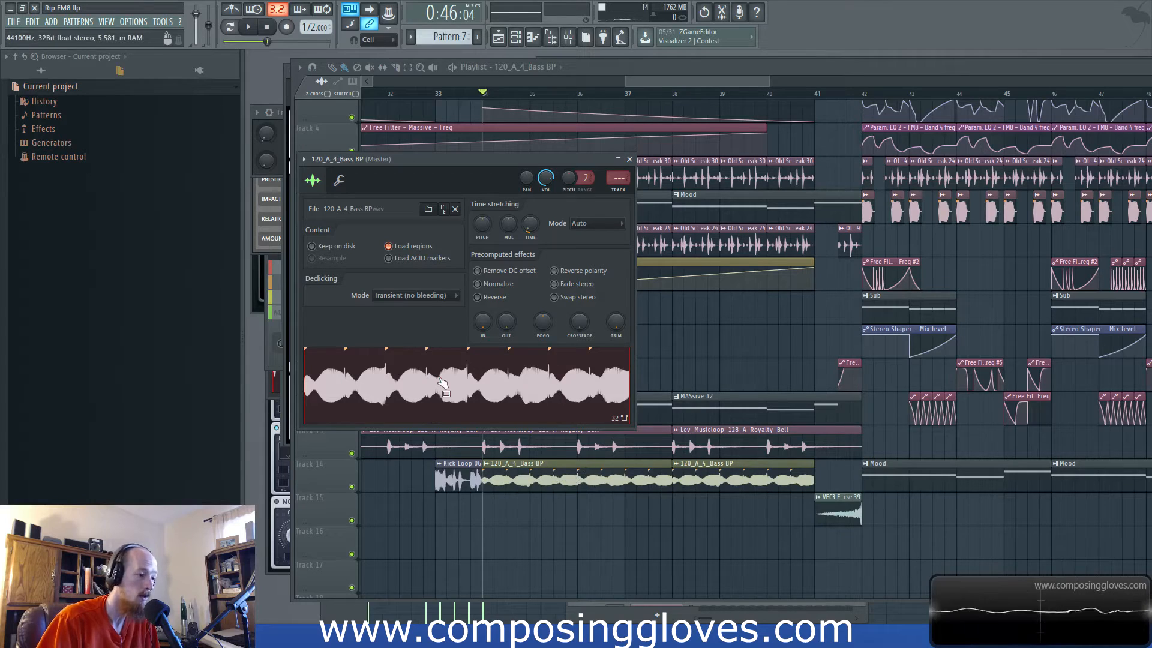
click(629, 159)
double_click(598, 450)
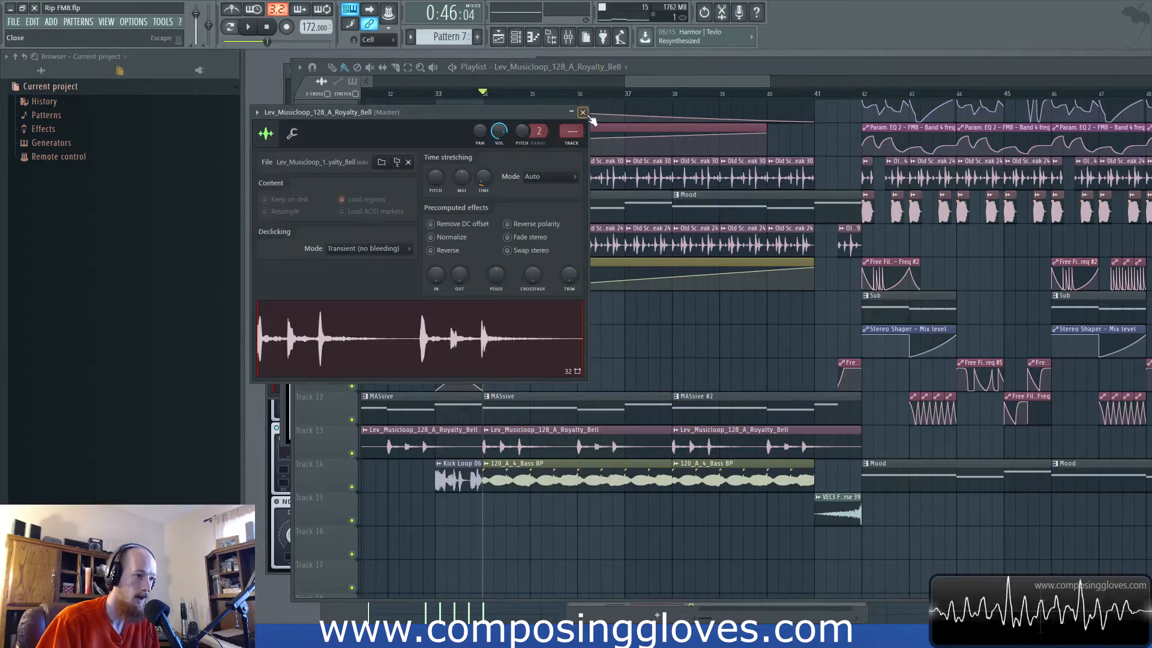
click(585, 113)
- Look over the automation and clips of the build-up, and move the playhead to the start of the drop at bar 42
ctrl+scroll(641, 90, up, 5)
scroll(748, 323, up, 2)
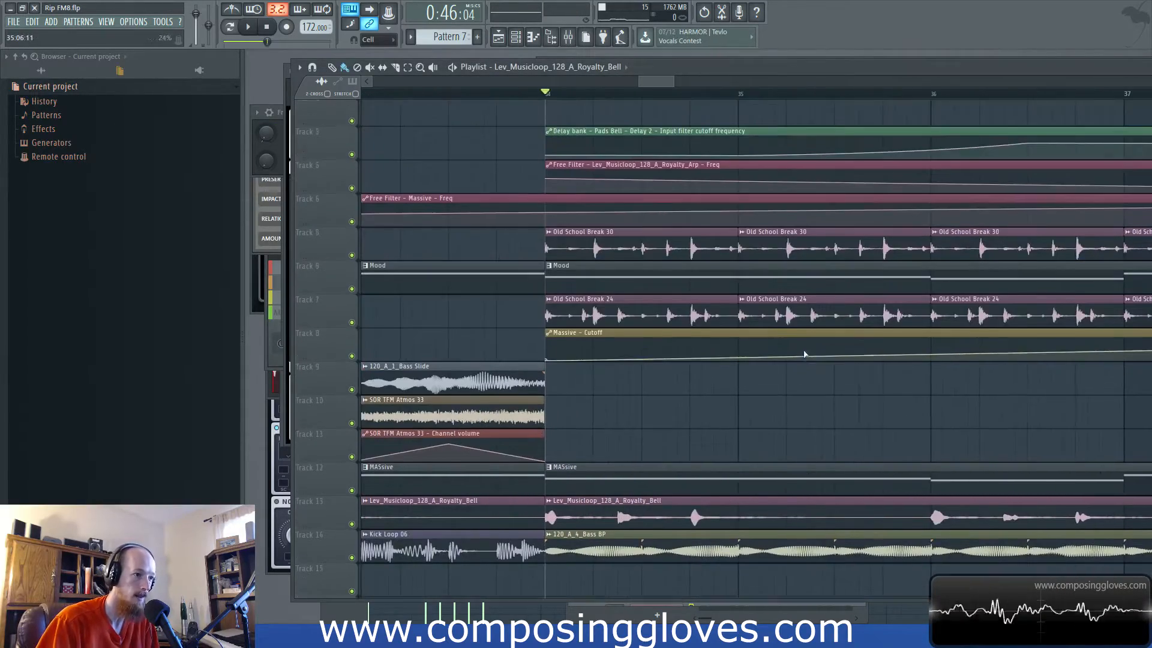
ctrl+scroll(748, 322, down, 10)
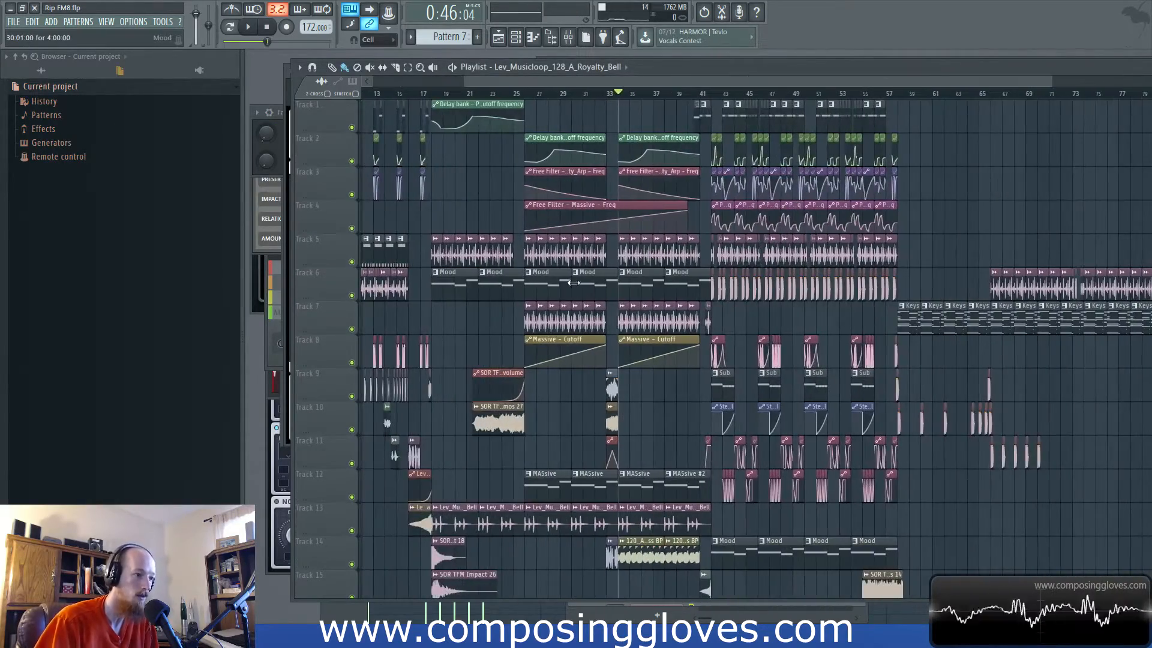
ctrl+scroll(555, 224, up, 4)
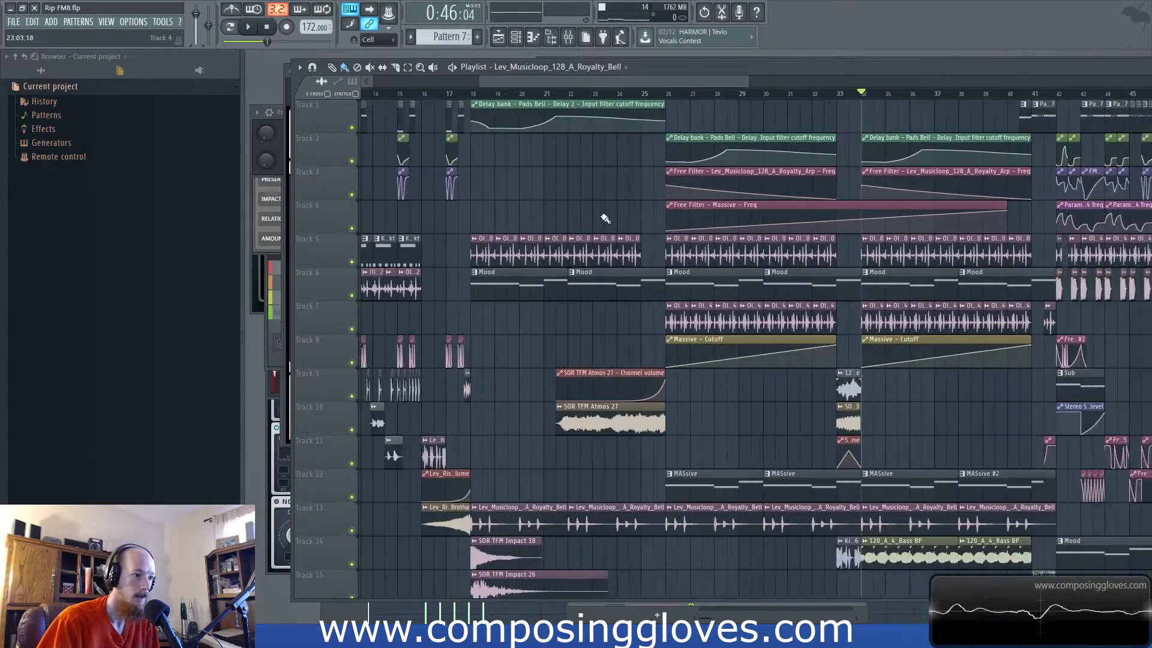
scroll(630, 244, right, 10)
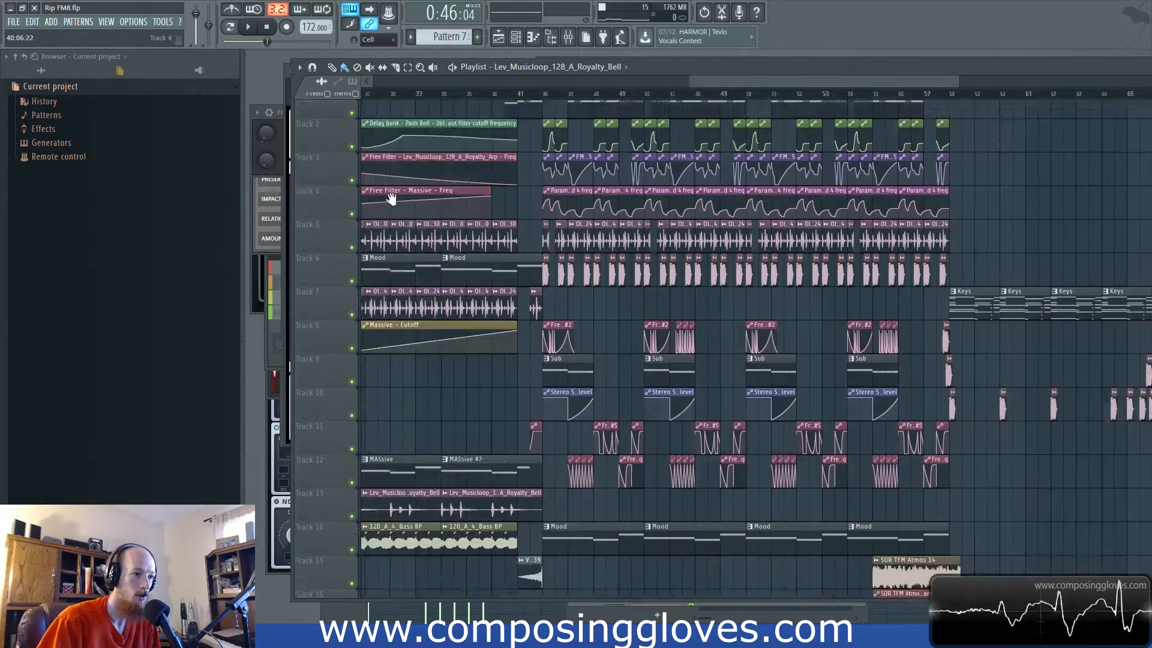
scroll(440, 162, down, 1)
scroll(439, 162, up, 1)
click(438, 95)
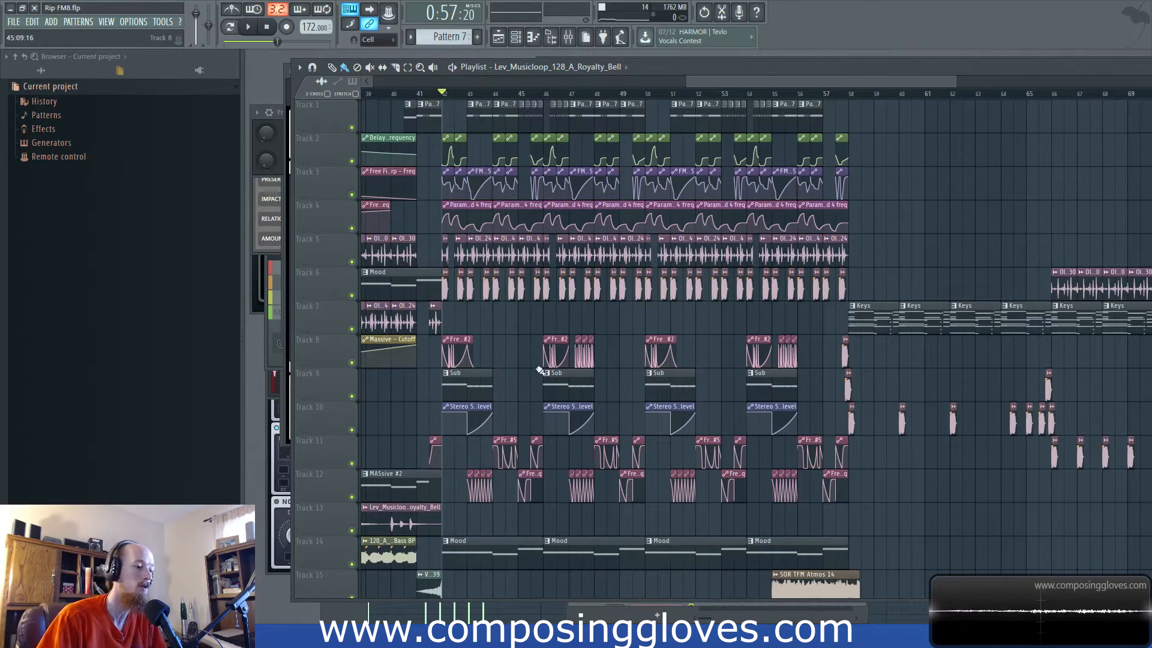
- Pick the Mood pattern from track 14 and open the Massive channel's synth
click(489, 548)
scroll(488, 547, up, 3)
key(F6)
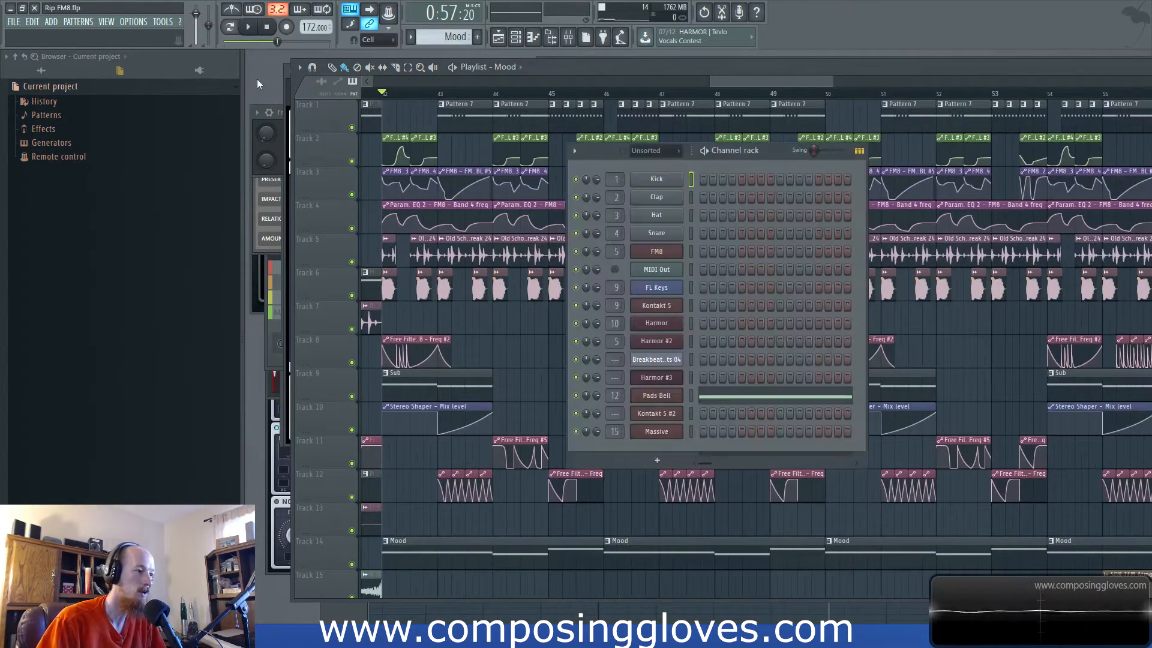
click(660, 432)
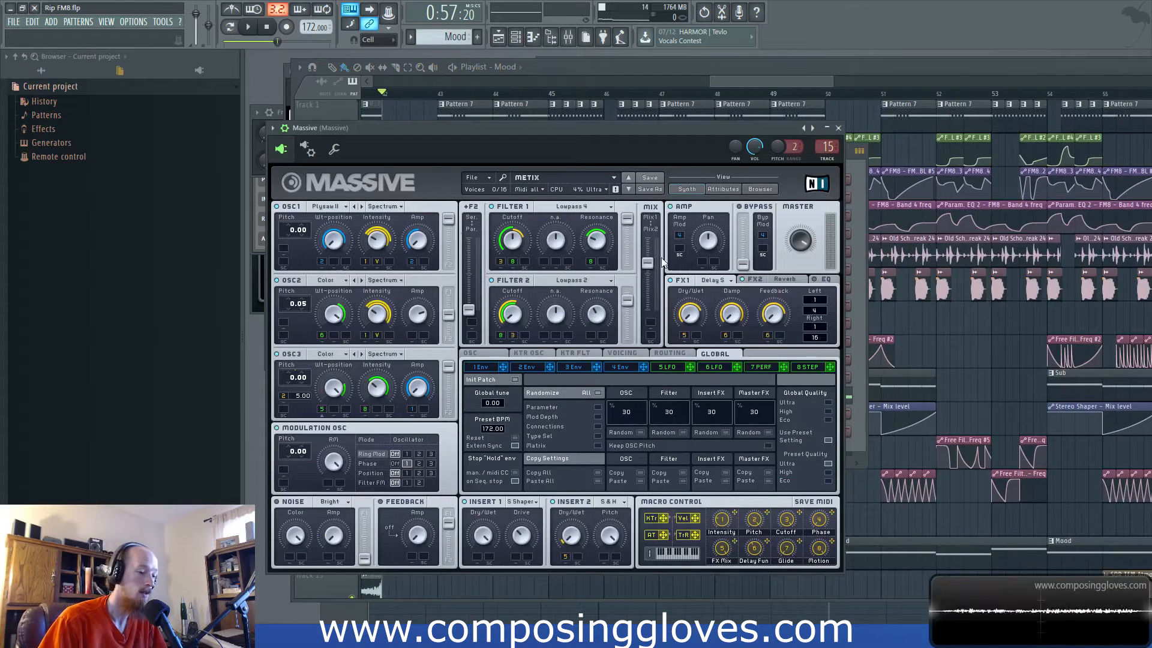
- Return to the playlist and mute tracks 6, 7 and 9
click(737, 84)
drag(736, 85, 716, 85)
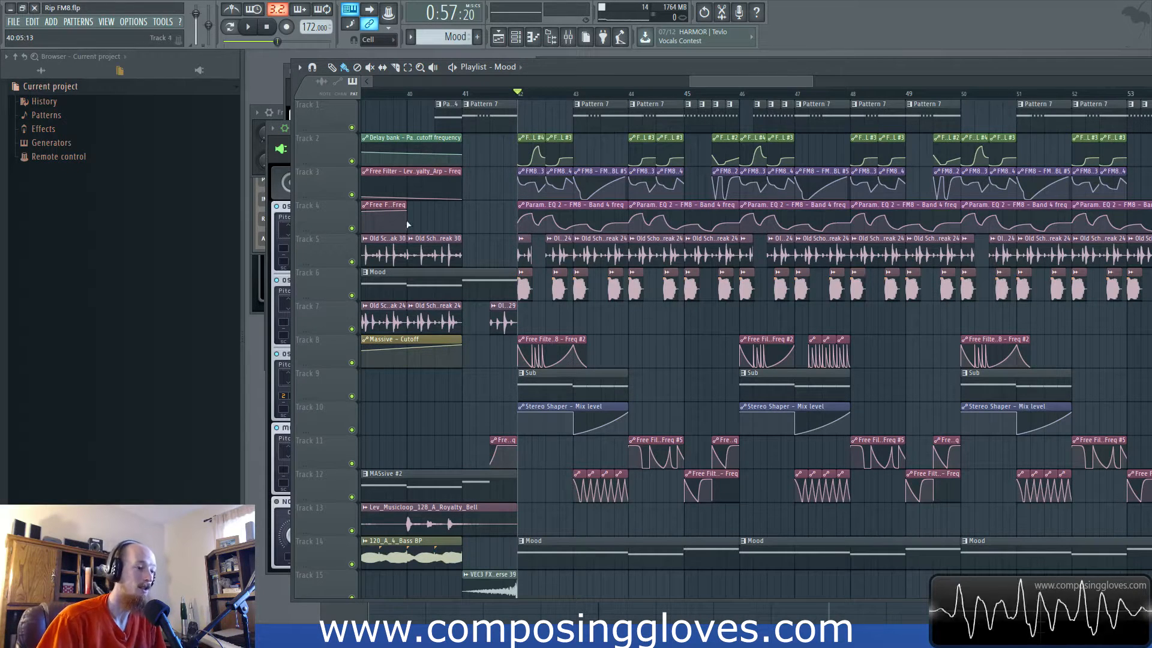
click(352, 294)
click(352, 329)
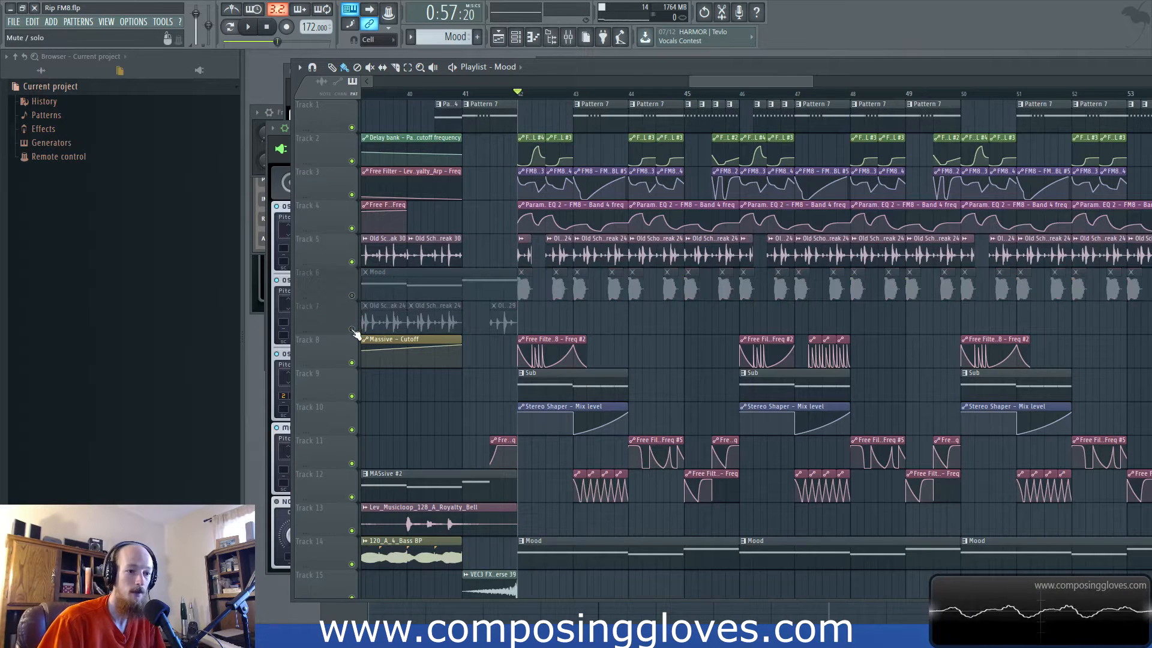
click(351, 396)
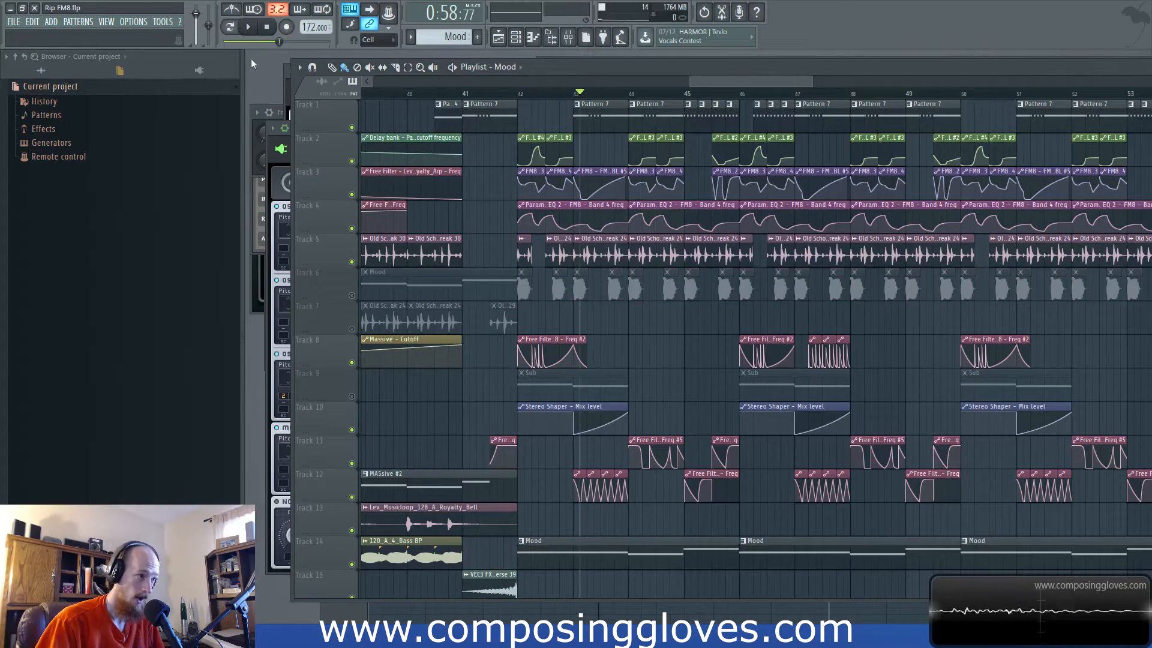
- Check the Pads Bell channel's synth and open the Pattern 7 clip at bar 43 in the piano roll
key(F6)
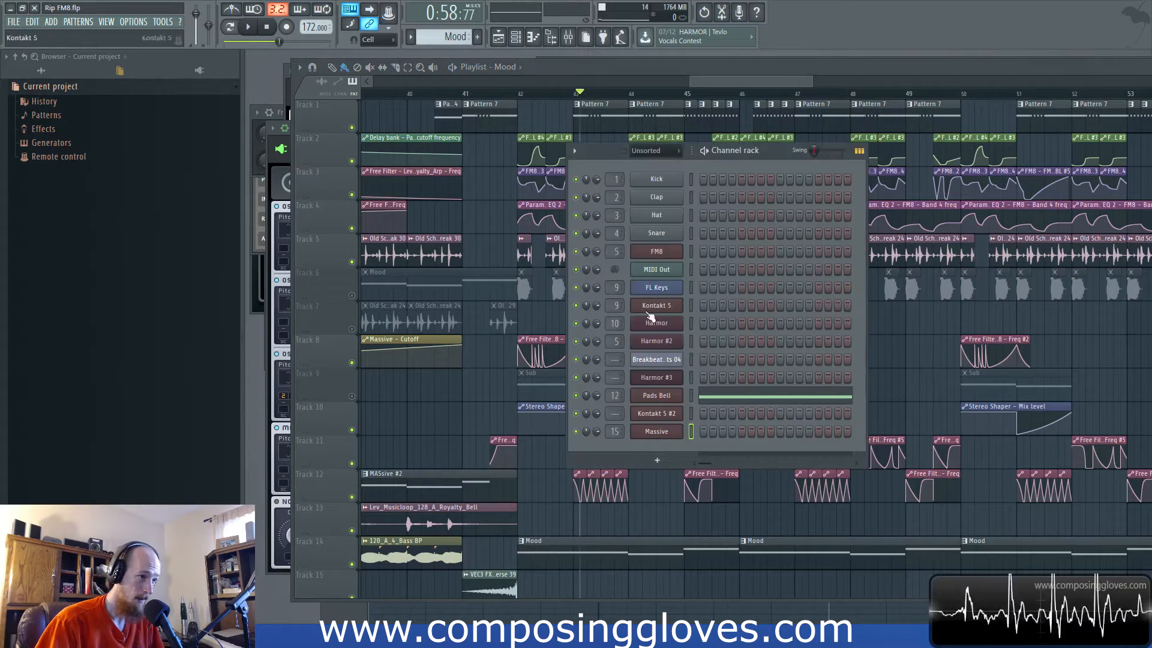
click(657, 396)
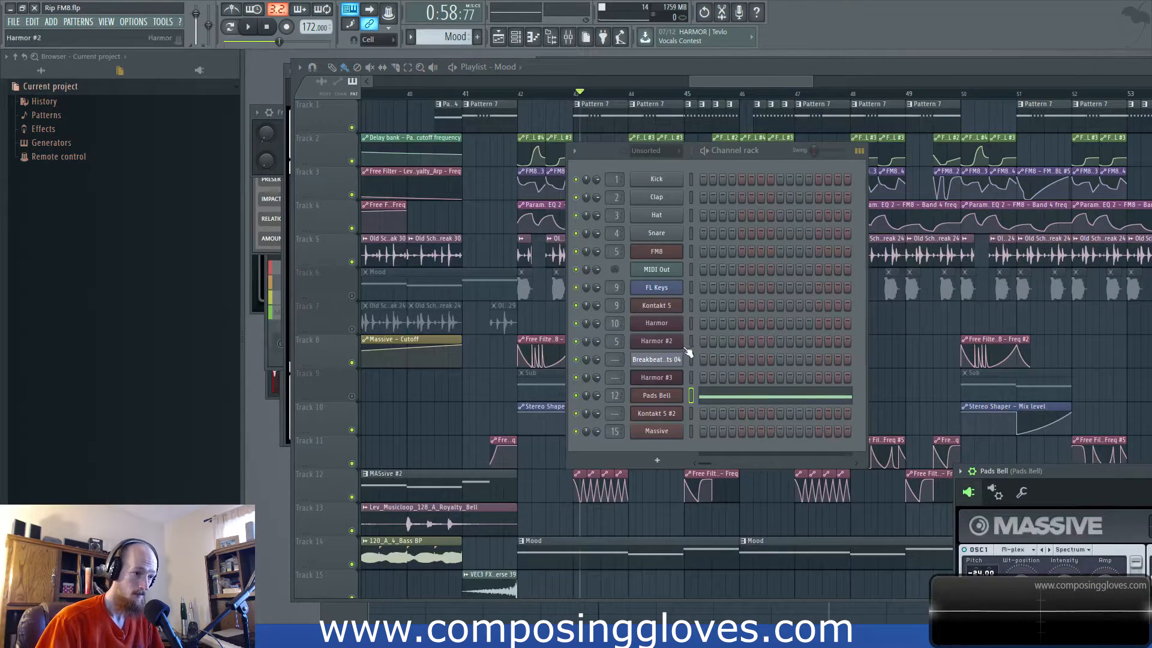
double_click(592, 105)
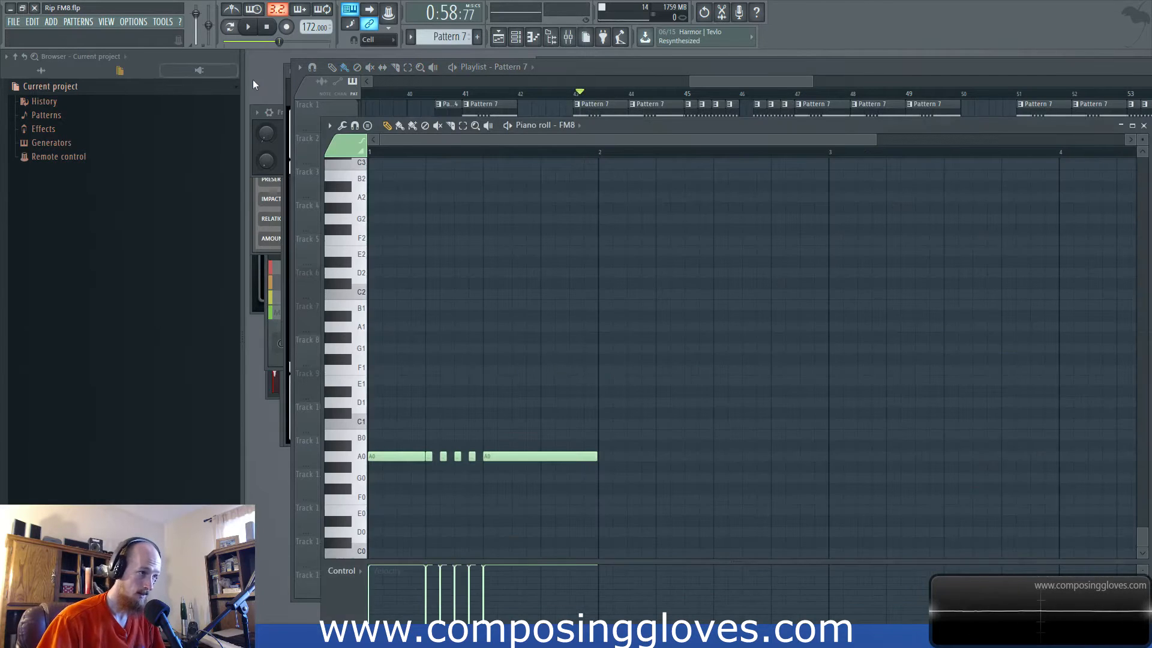
- Open the FM8 synth and show the effects chain on its mixer track
key(F6)
click(653, 249)
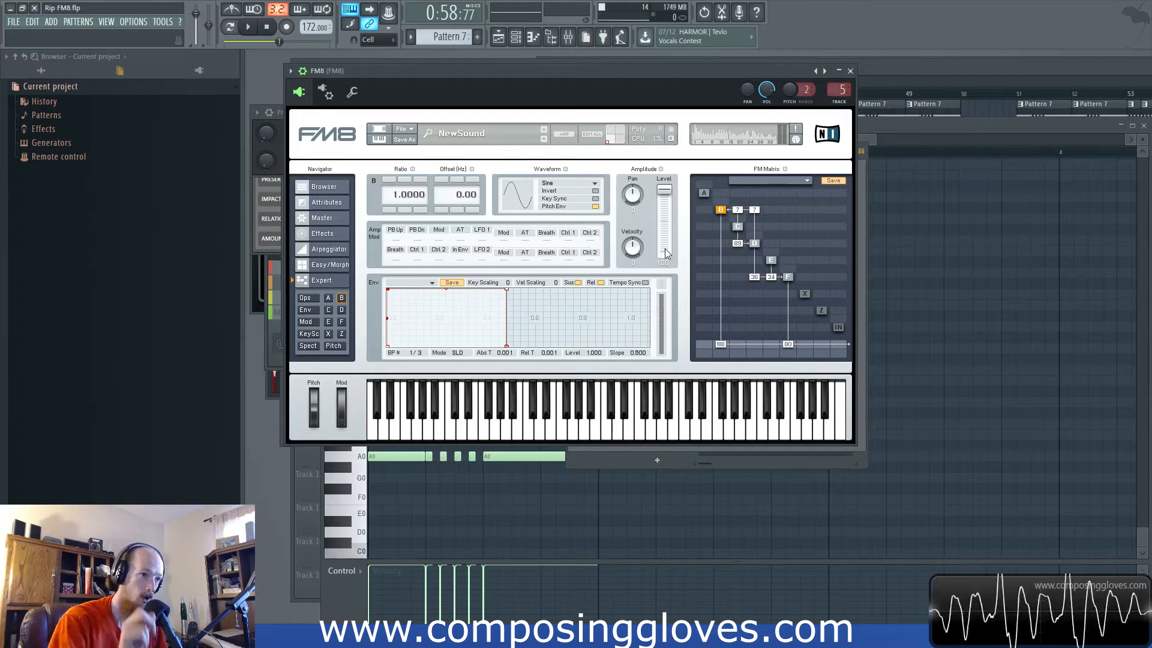
click(567, 37)
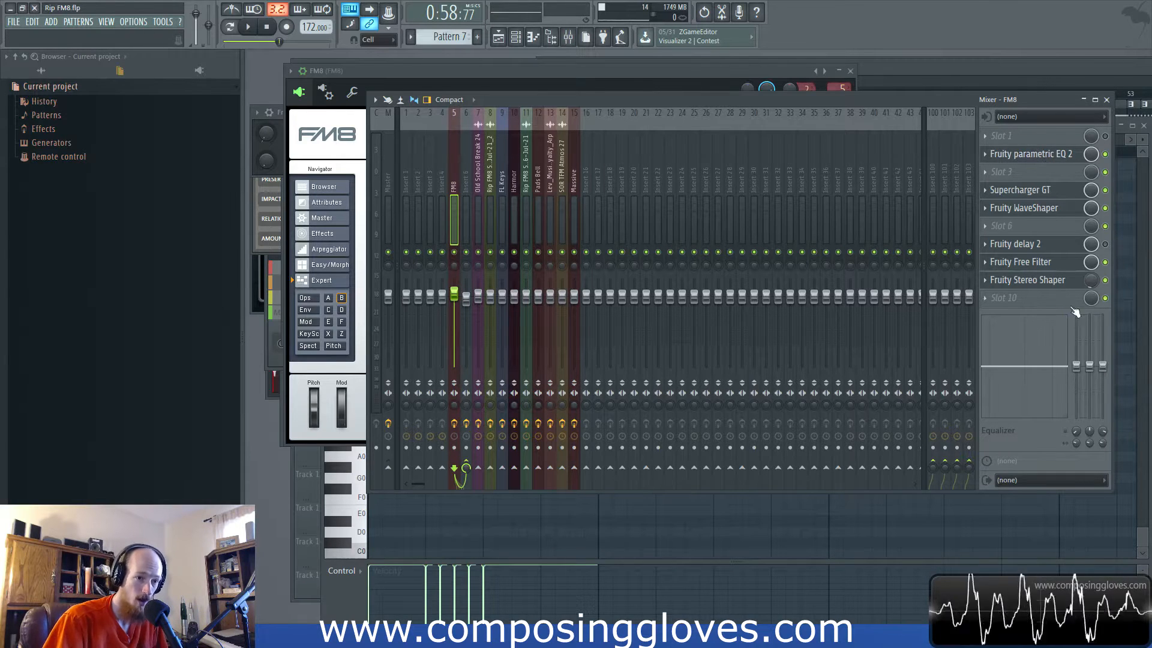
- Audition the drop from bar 43 and mute tracks 5 and 14 to isolate the FM8 bass
click(889, 83)
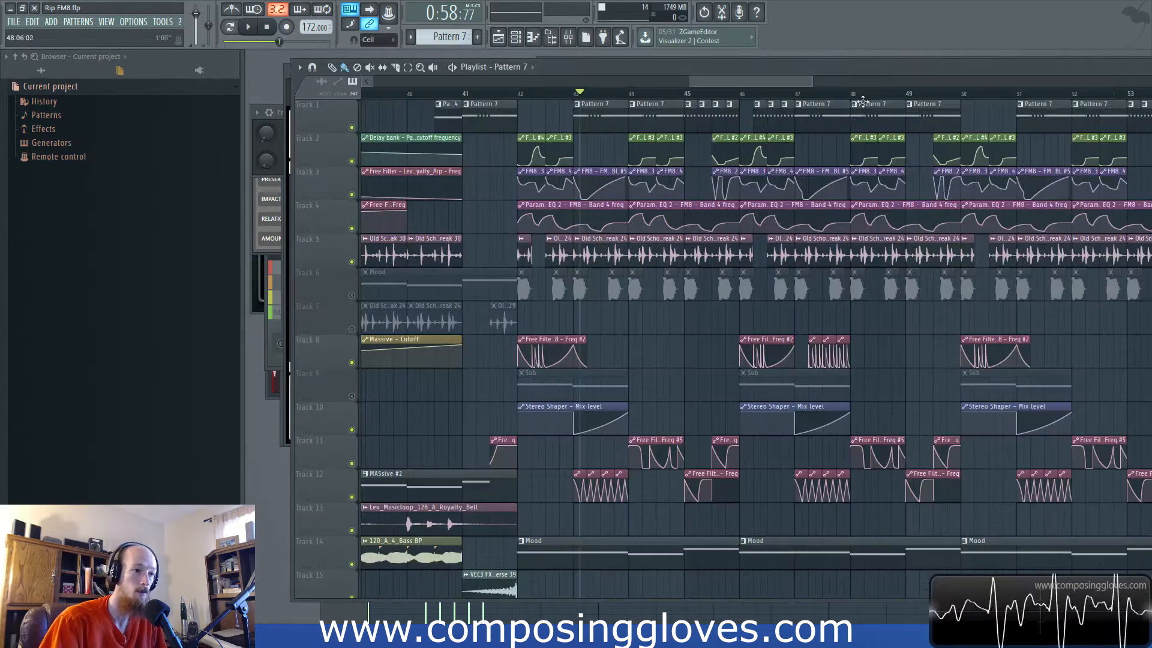
key(space)
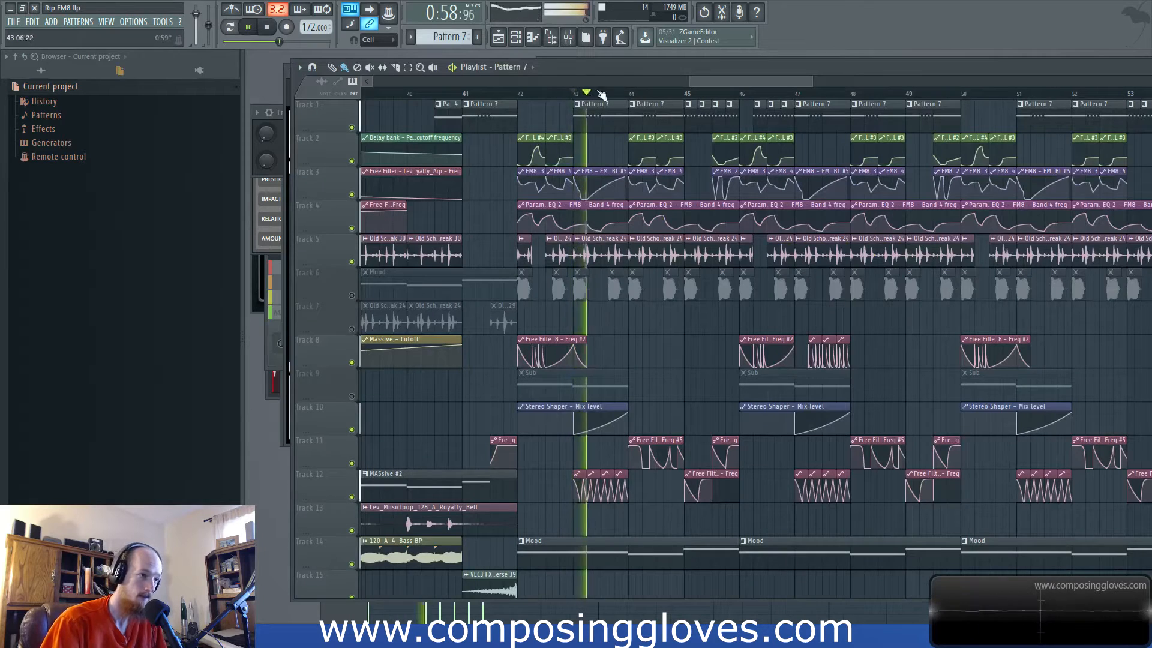
key(space)
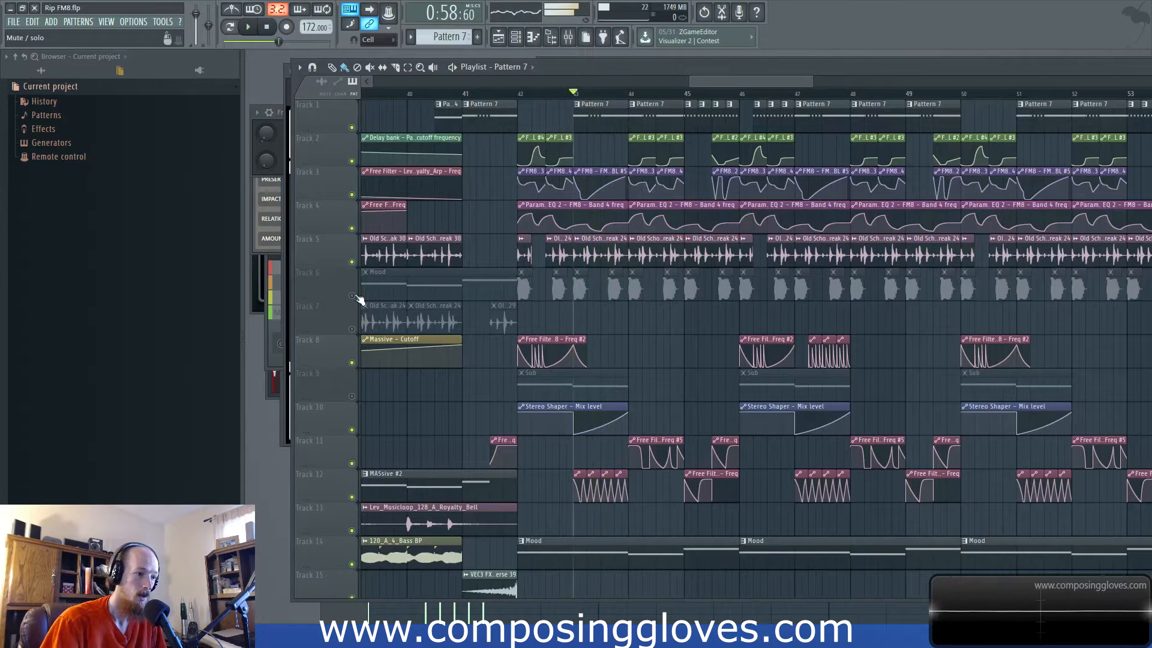
click(351, 262)
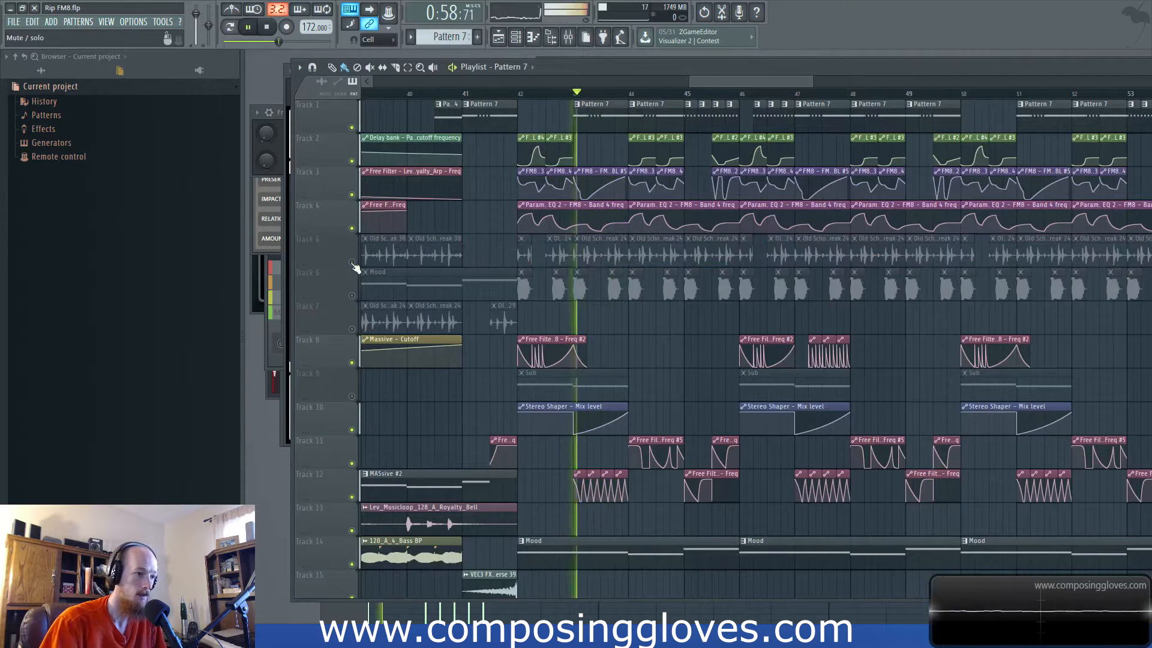
click(351, 564)
key(space)
key(space)
- Bypass the EQ, Supercharger GT, WaveShaper, Free Filter and Stereo Shaper on the FM8 mixer track and play the dry bass
click(568, 37)
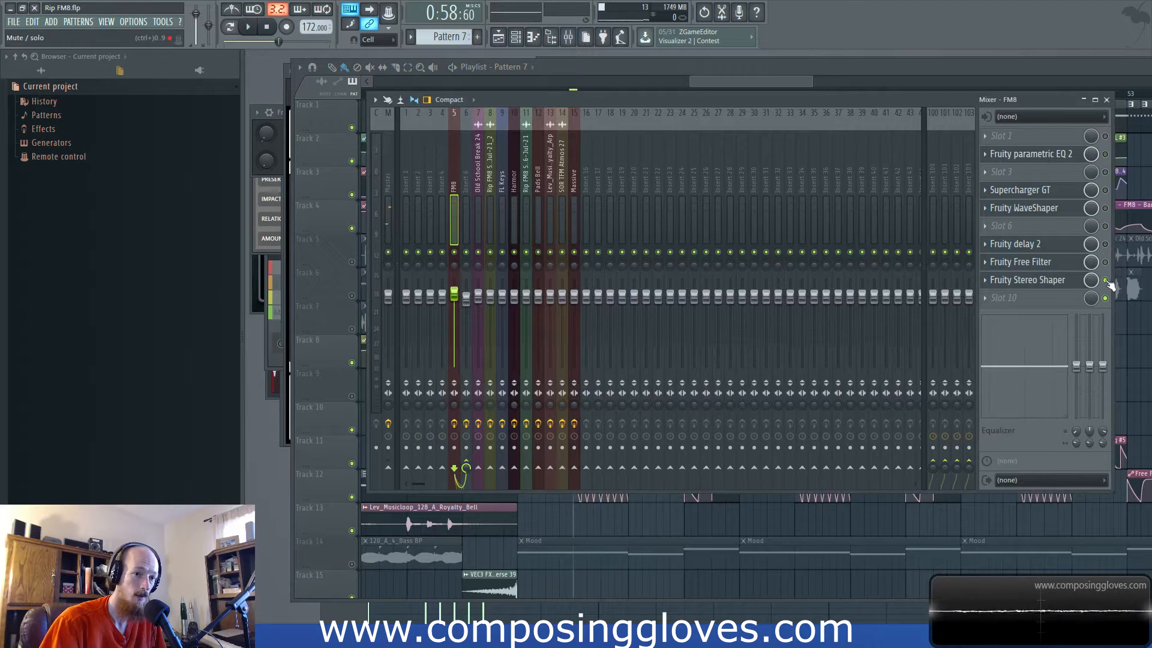
key(space)
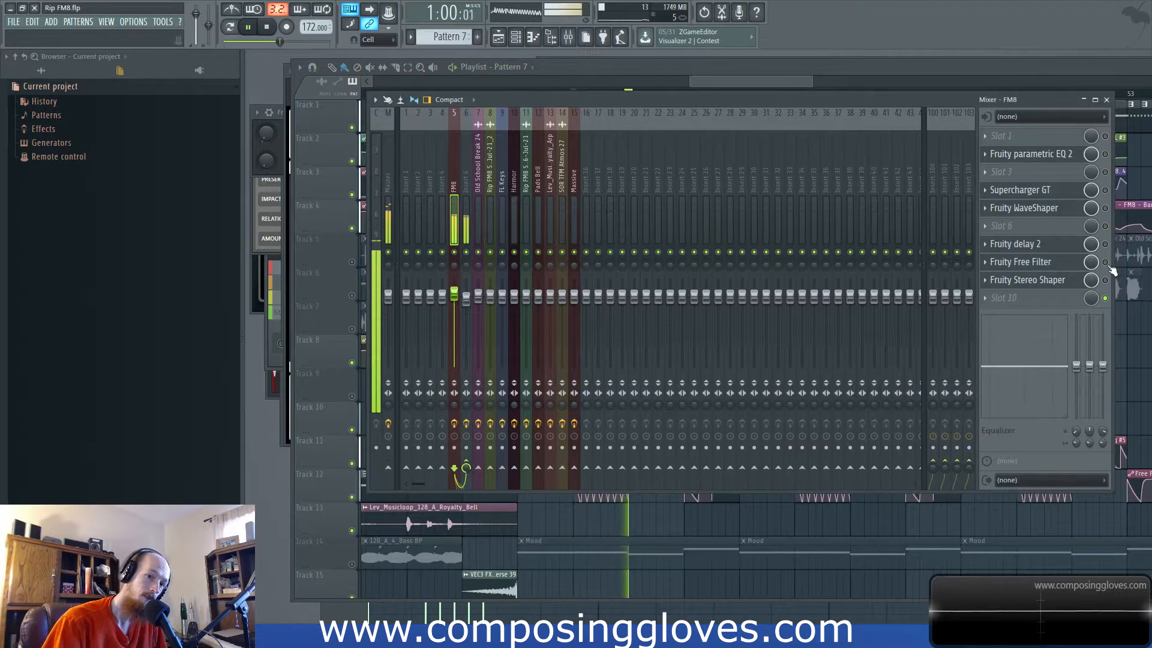
- Audition the FM8 bass with its mixer effects switched back on and return to the playlist's automation clips
key(space)
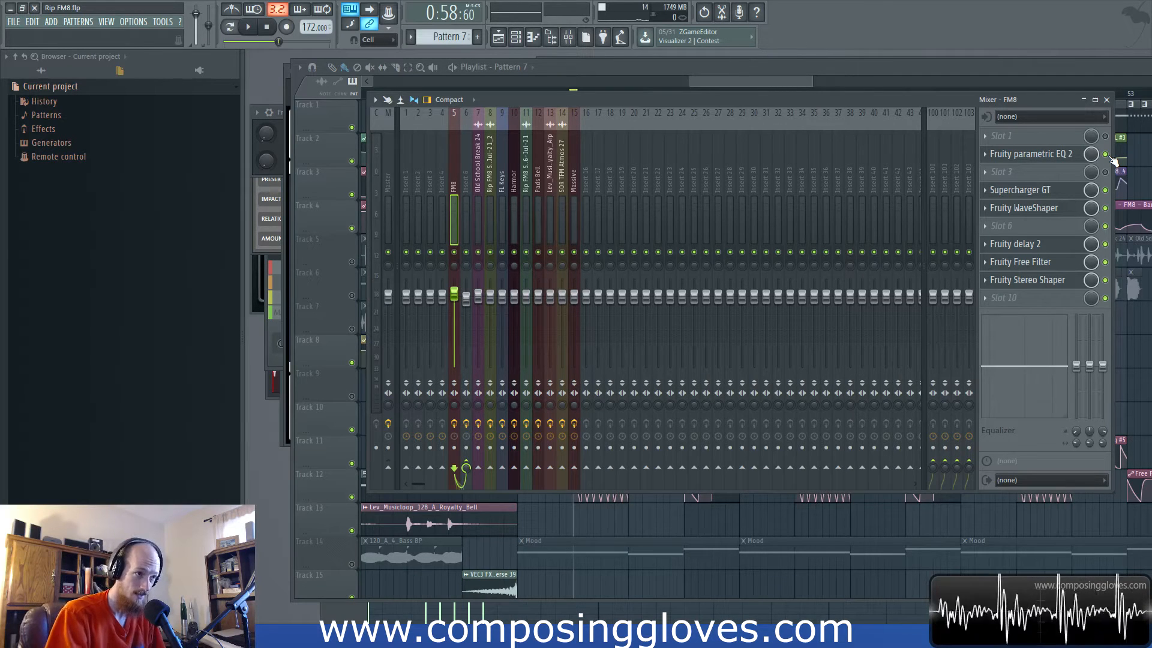
key(space)
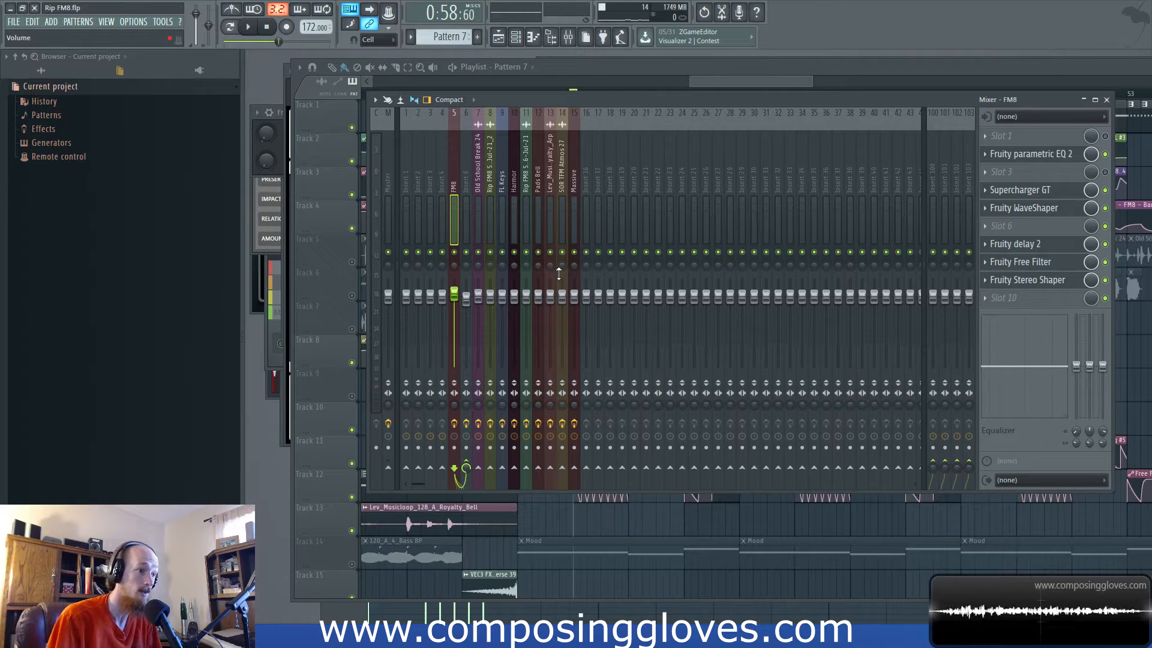
key(F9)
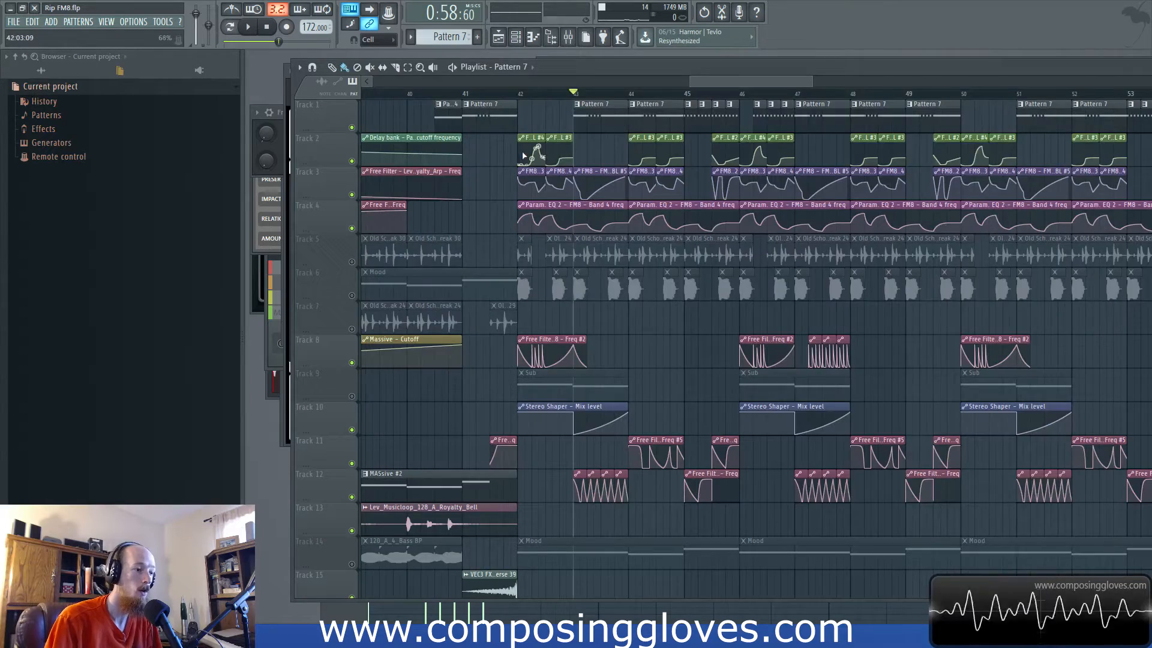
scroll(603, 96, down, 2)
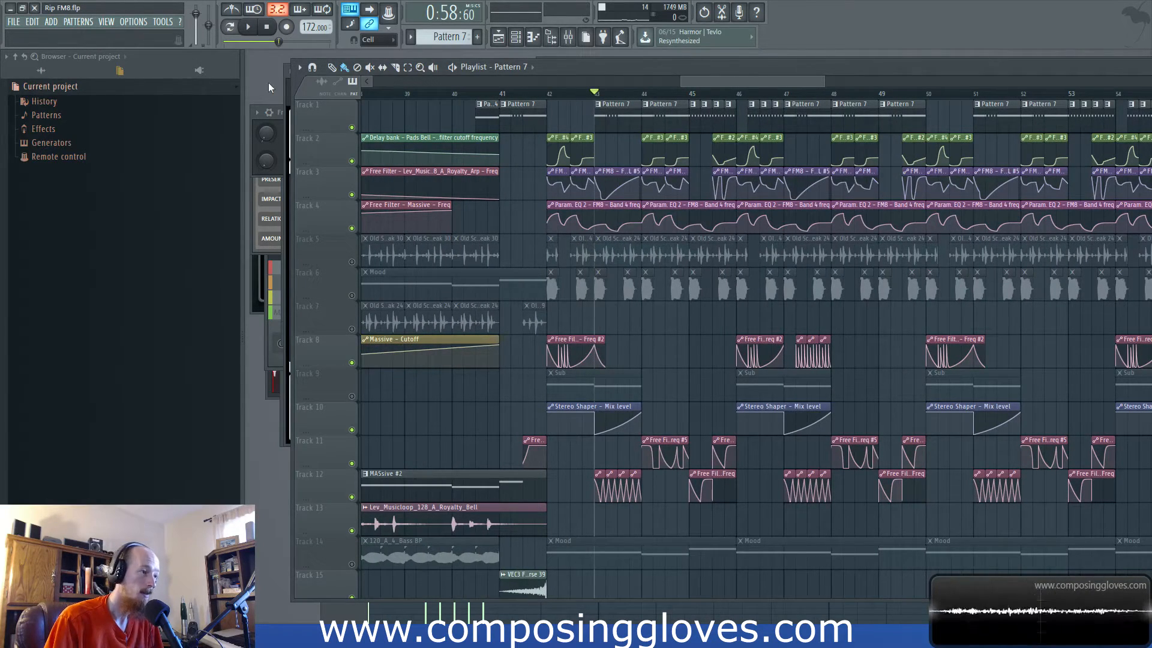
- Open the Supercharger GT effect from the FM8 mixer track
key(F6)
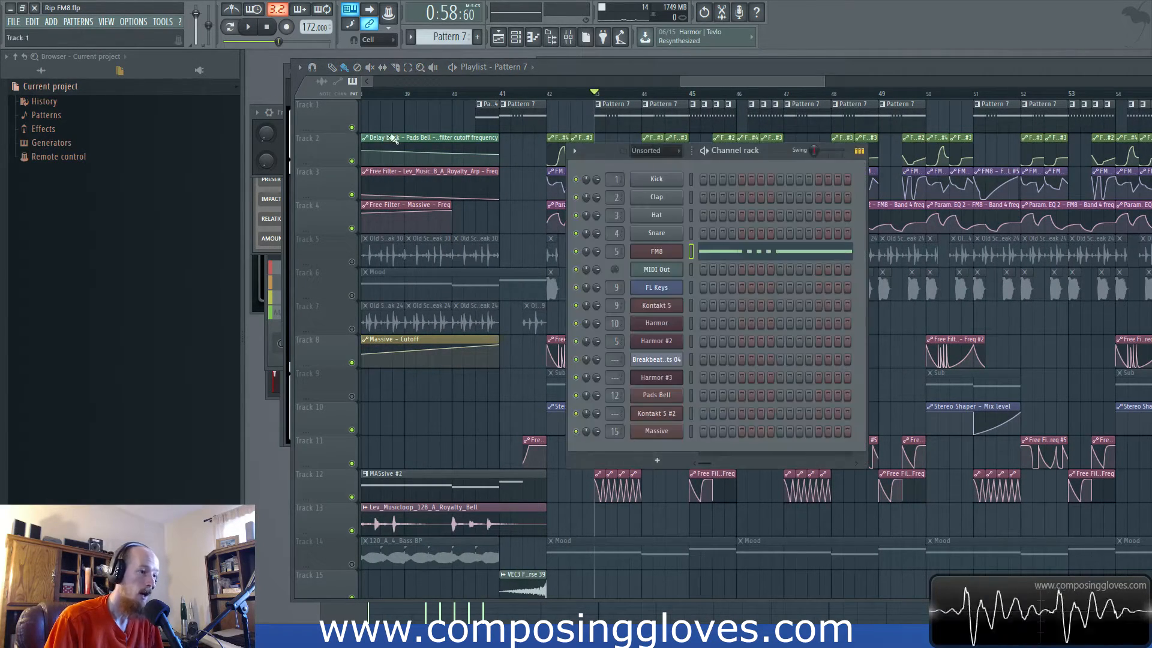
click(569, 37)
click(1040, 189)
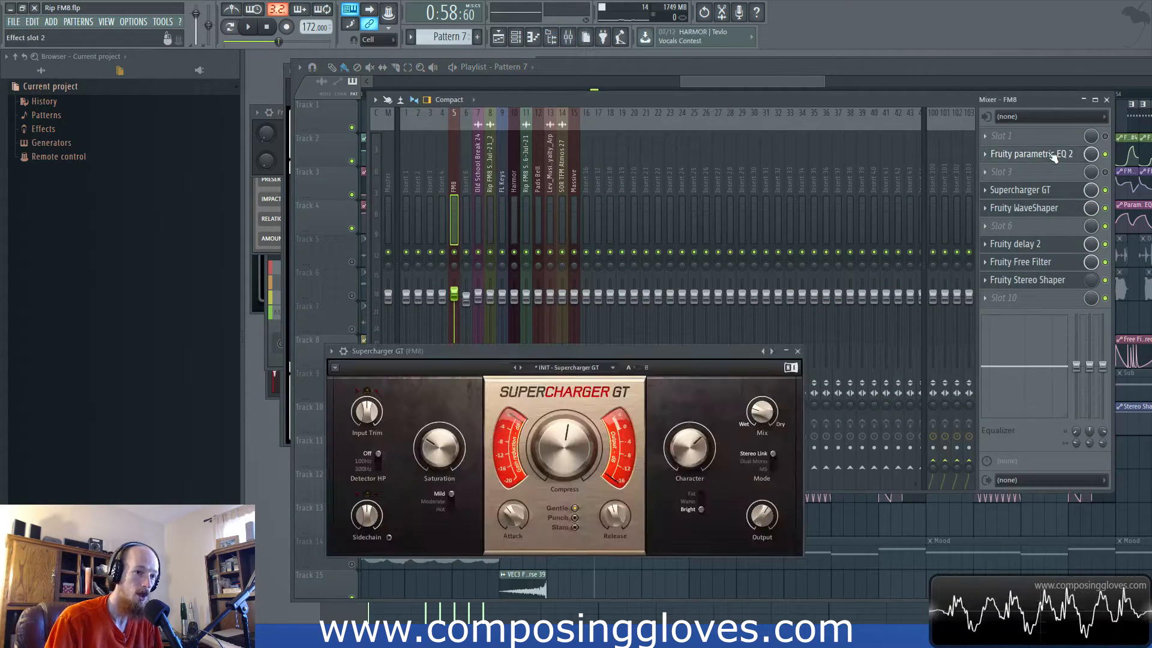
- Bypass the FM8 mixer track's effects again and play the dry bass from bar 43
click(1110, 173)
drag(1107, 209, 1109, 283)
click(768, 78)
key(space)
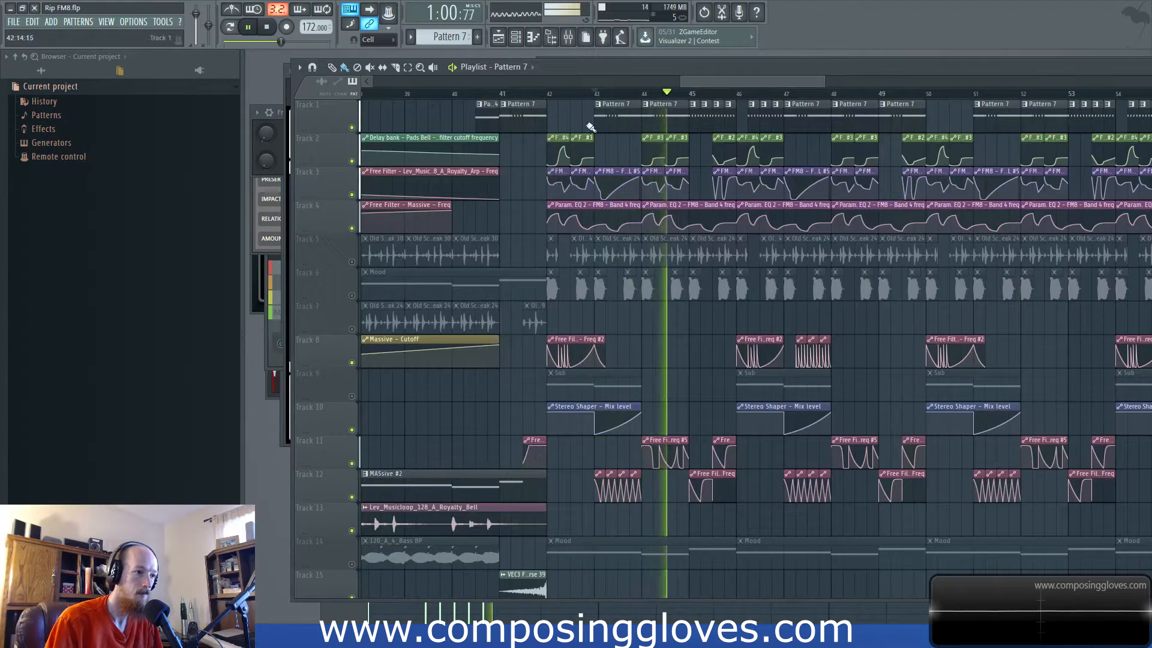
key(space)
- Open the FM8 synth, check its Arpeggiator page, and inspect operators F and E on the Expert page
key(F6)
click(660, 252)
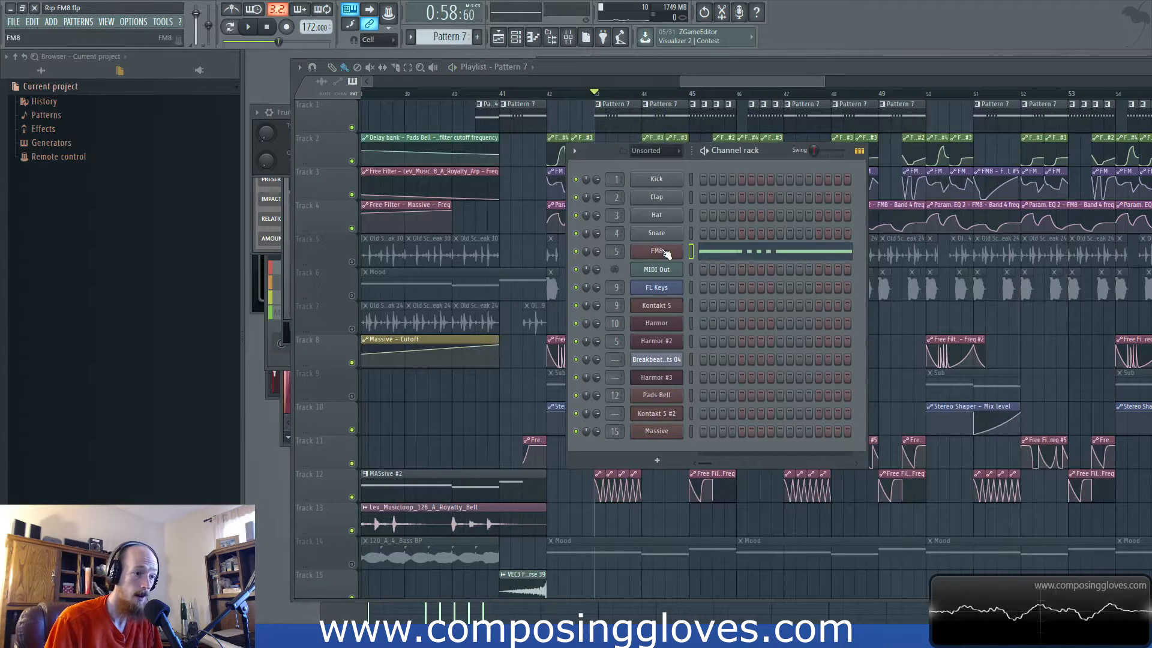
drag(633, 70, 623, 71)
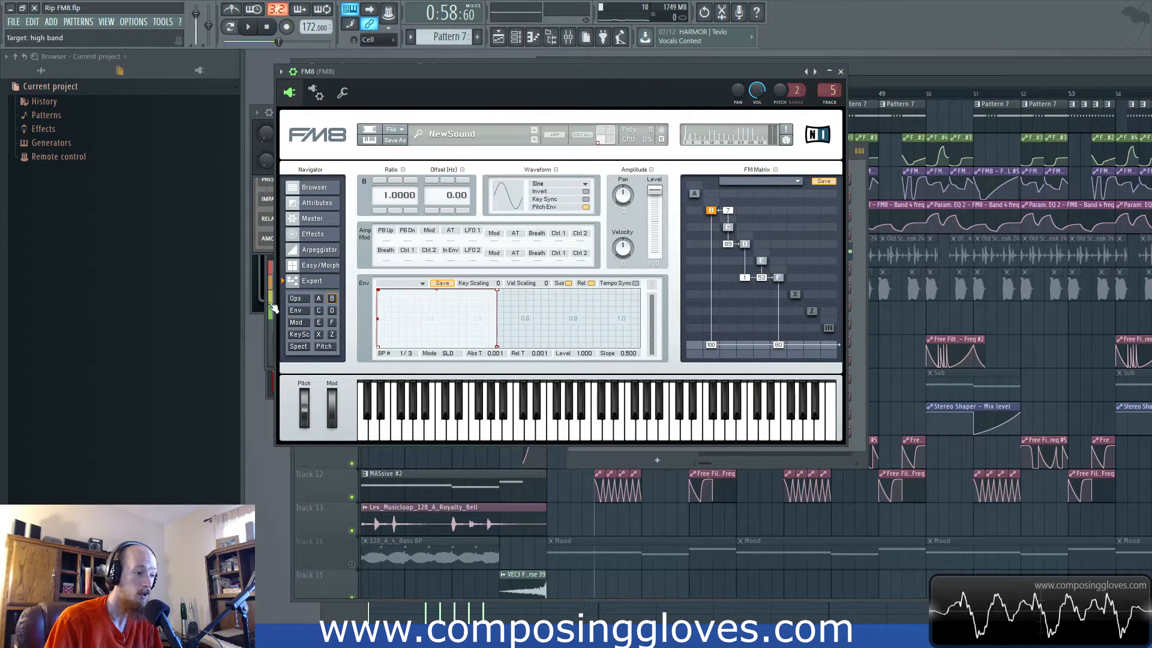
click(321, 251)
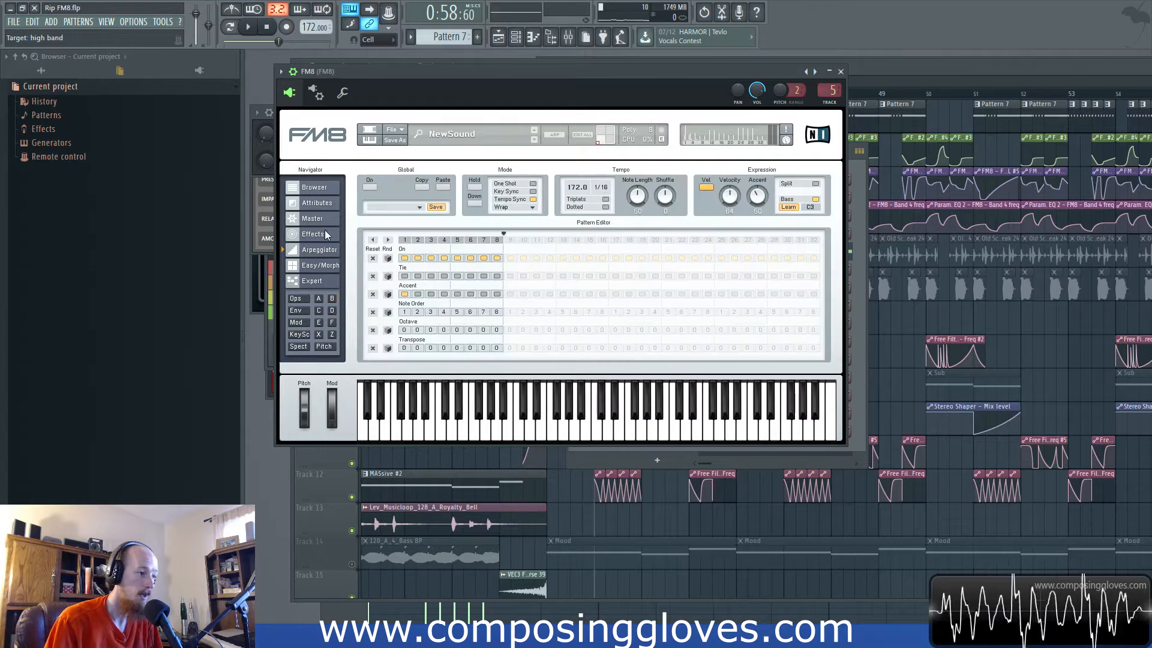
click(307, 283)
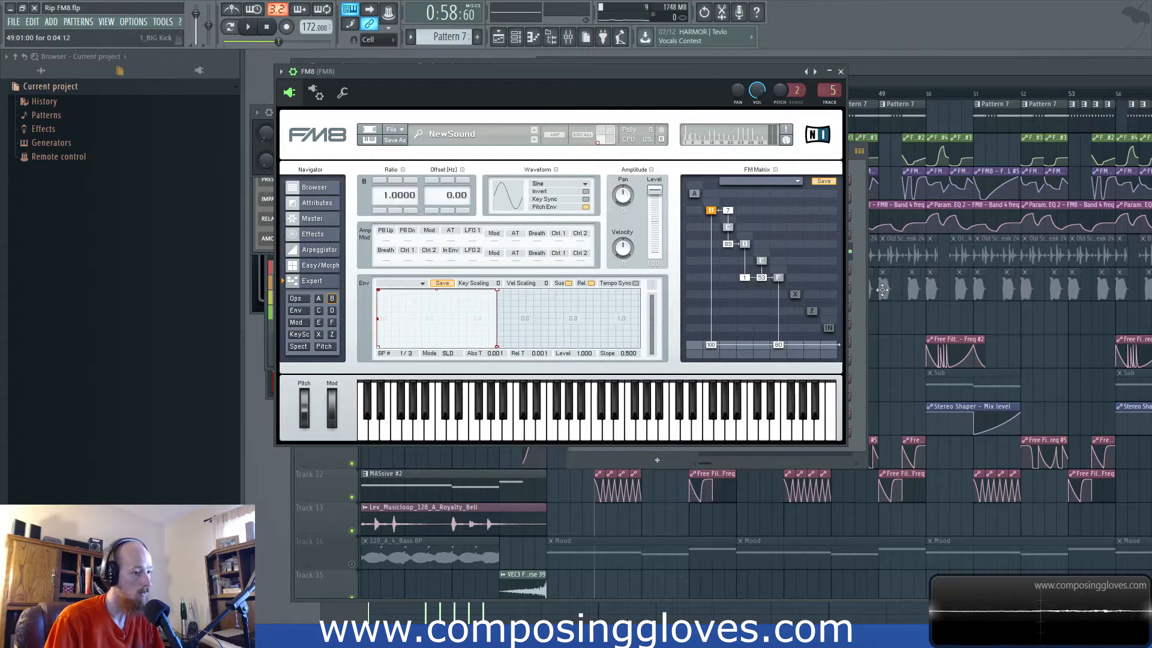
click(782, 277)
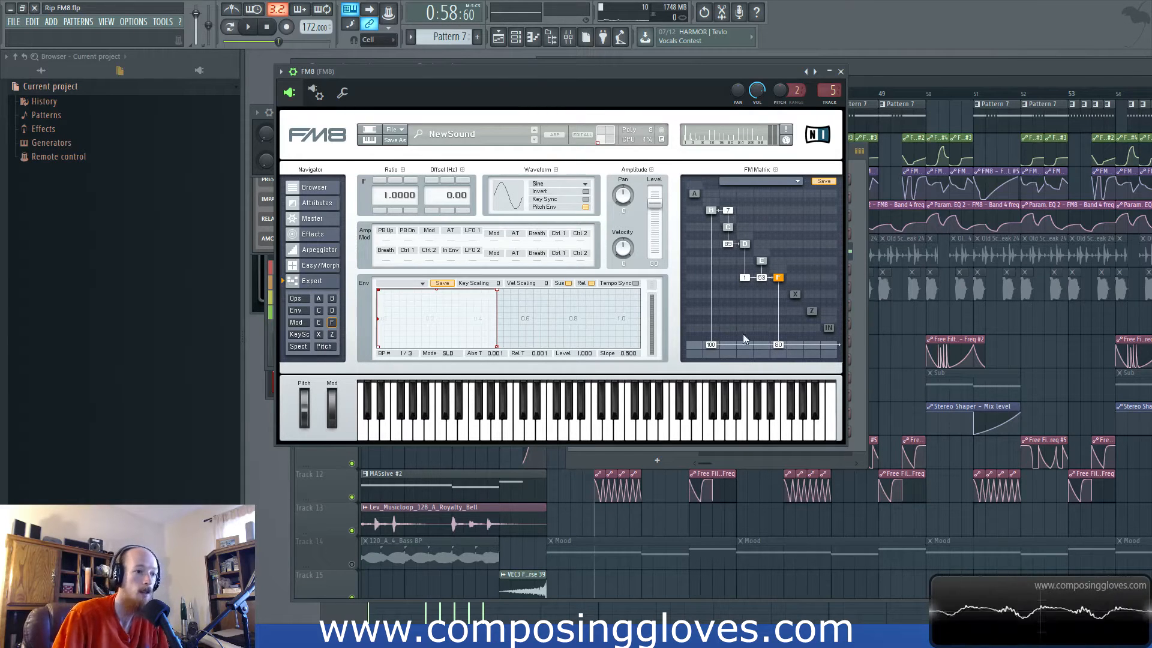
click(762, 262)
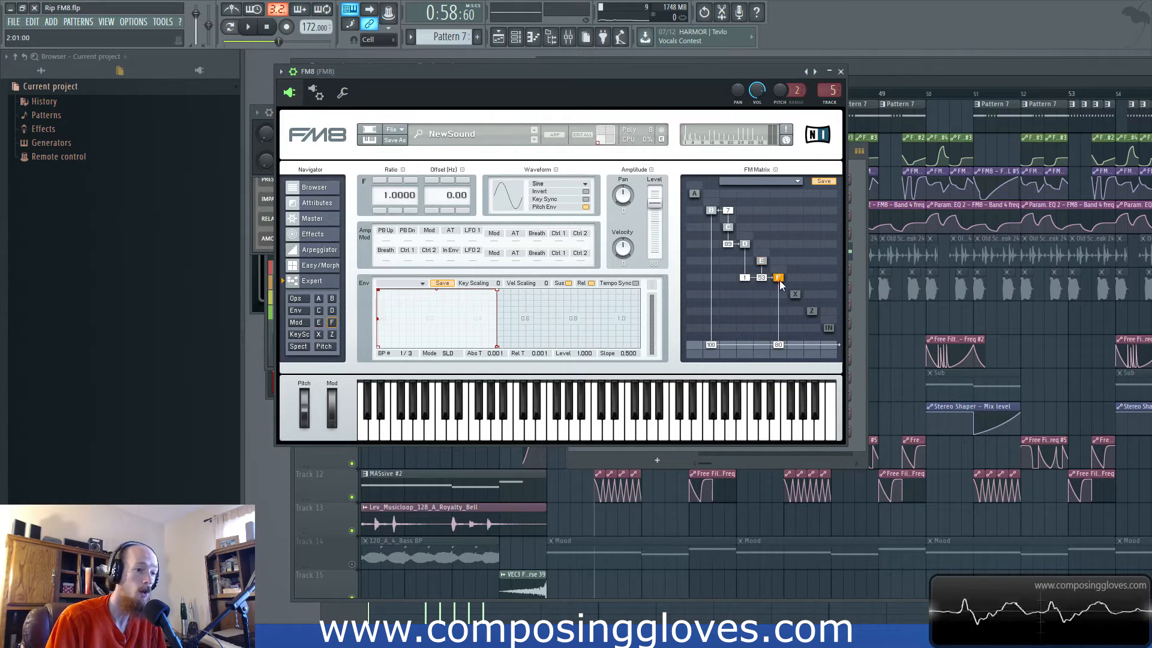
- Set operator B's output level to 0 in the FM Matrix and audition the bass through operator F alone
click(711, 211)
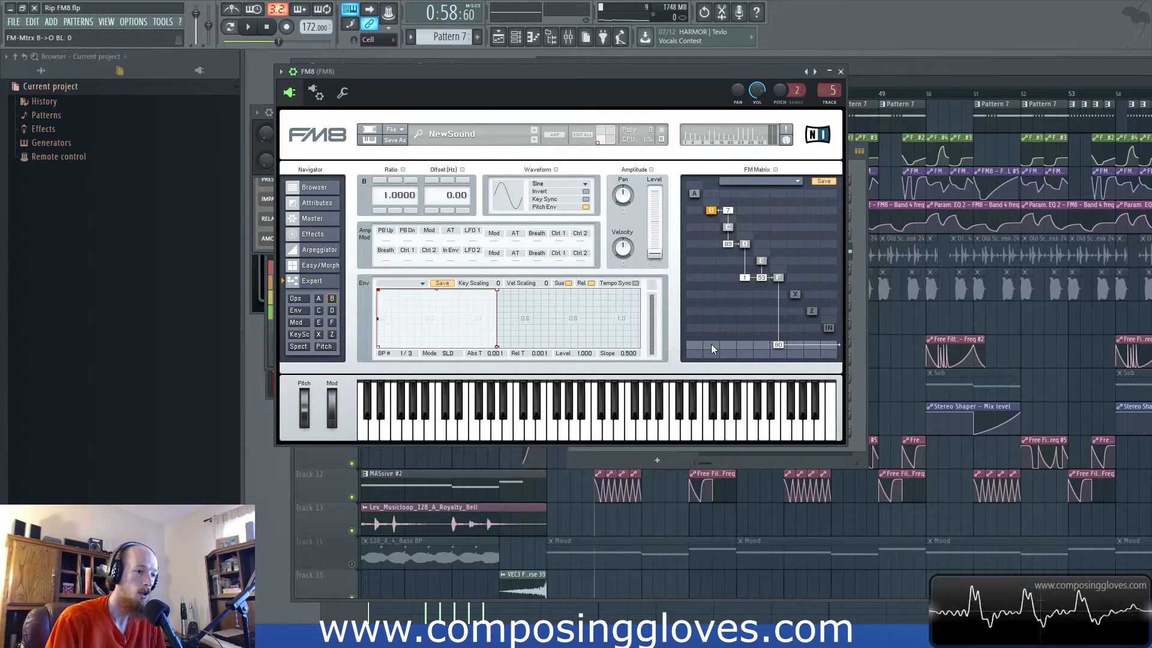
click(840, 71)
key(space)
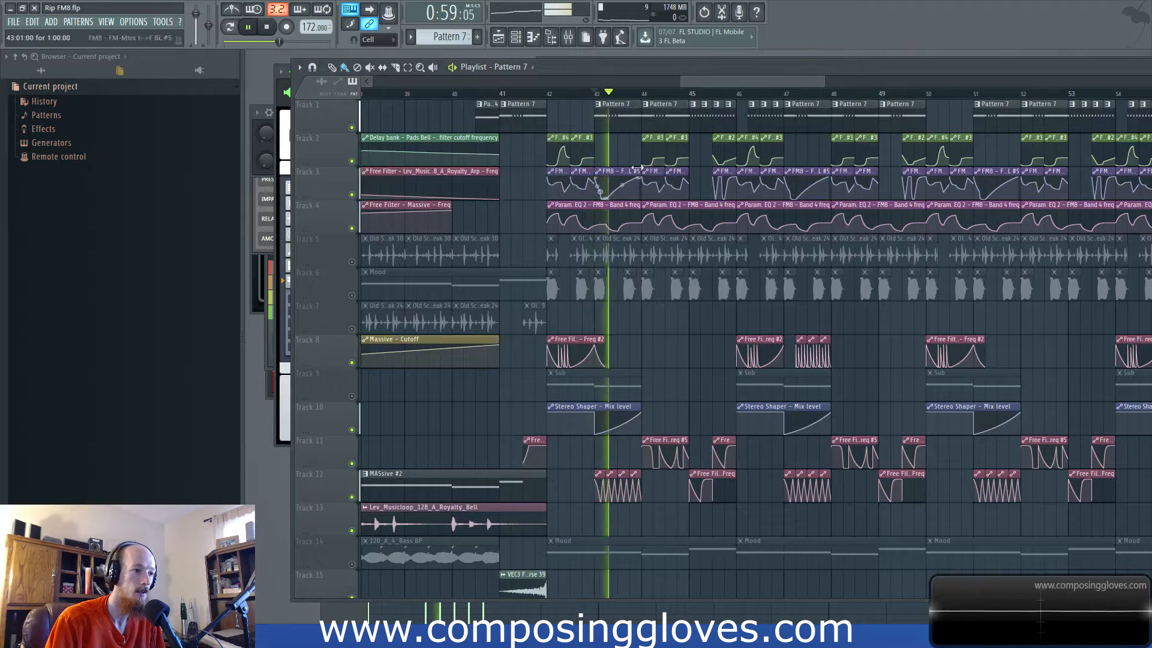
key(space)
- Restore operator B's output to 100 with operator F's output cut, and audition the bass through operator B alone
click(280, 115)
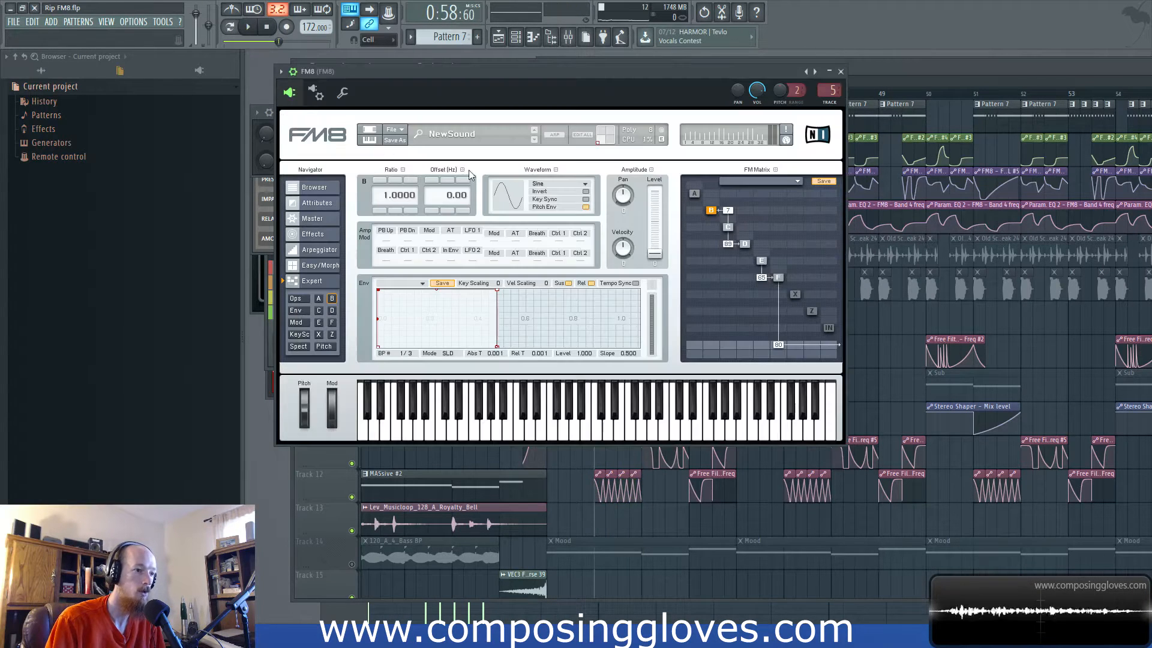
drag(711, 344, 722, 276)
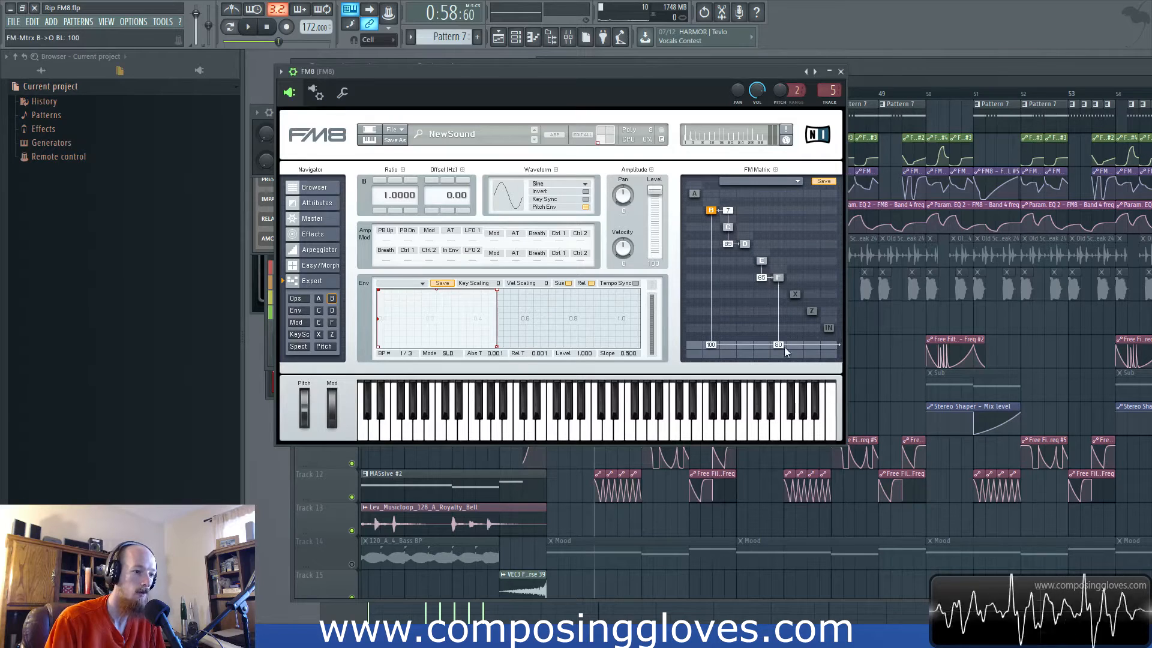
click(870, 77)
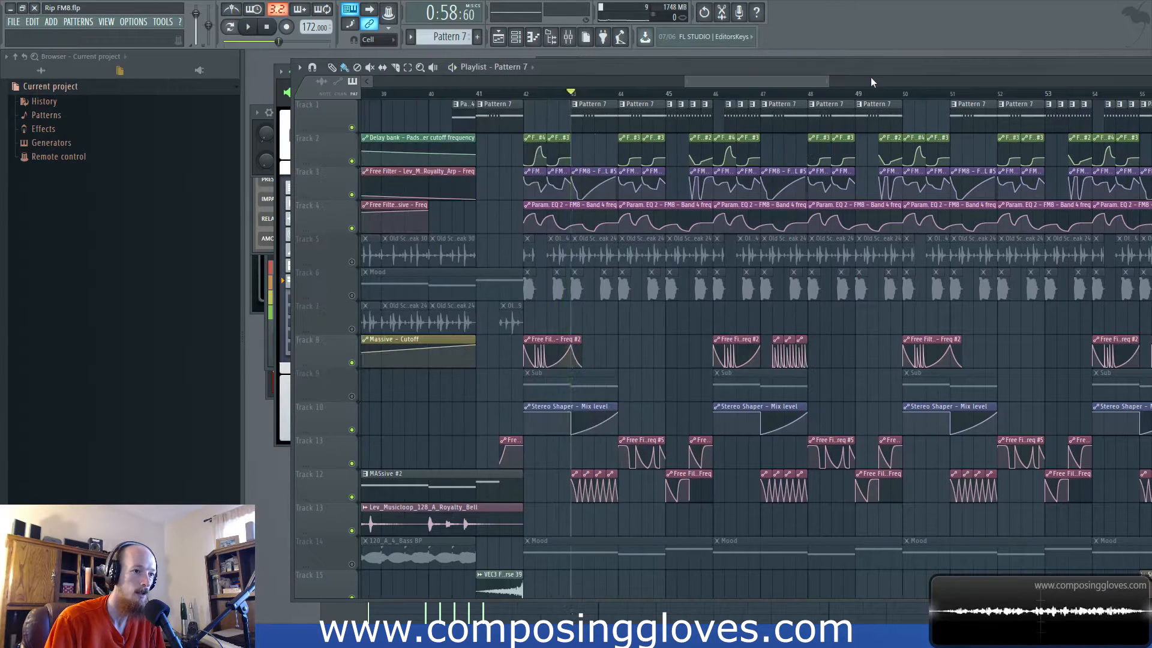
key(space)
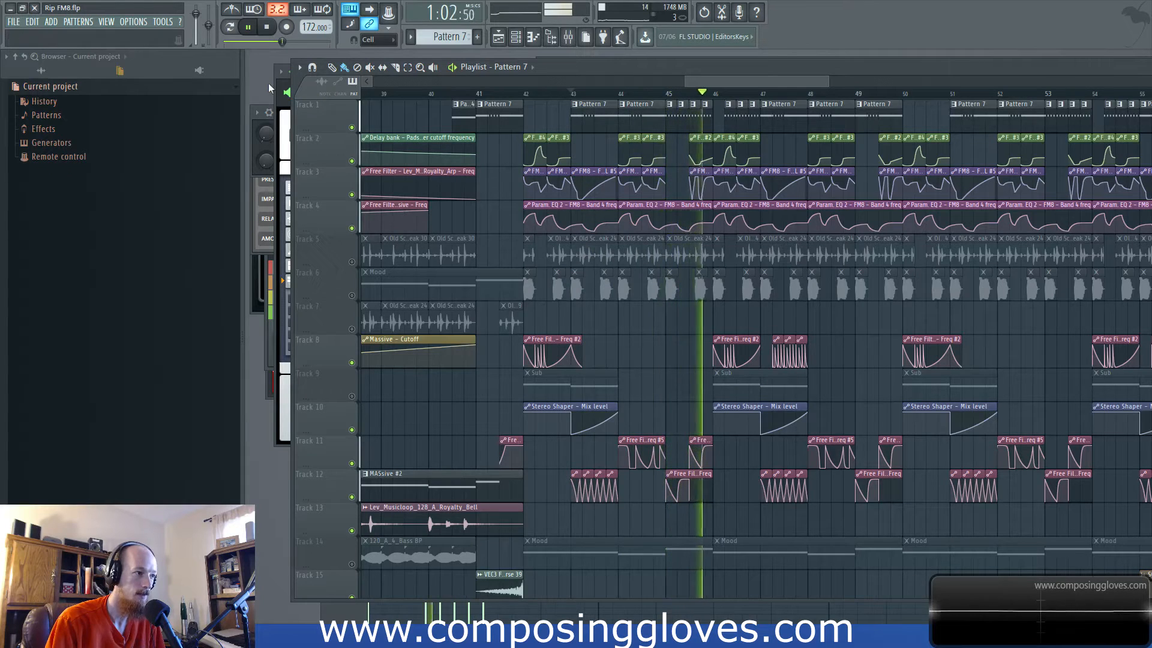
key(space)
- Reopen the FM8 synth and restore operator F's output level to 80 in the FM Matrix
key(F6)
click(286, 111)
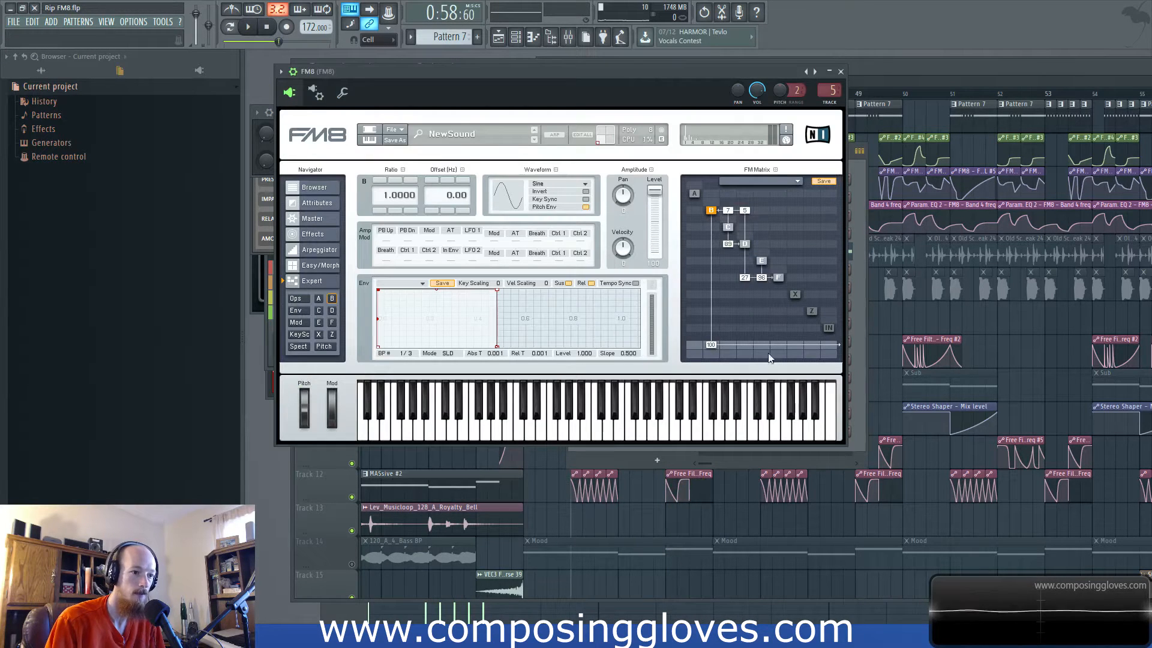
drag(779, 346, 768, 301)
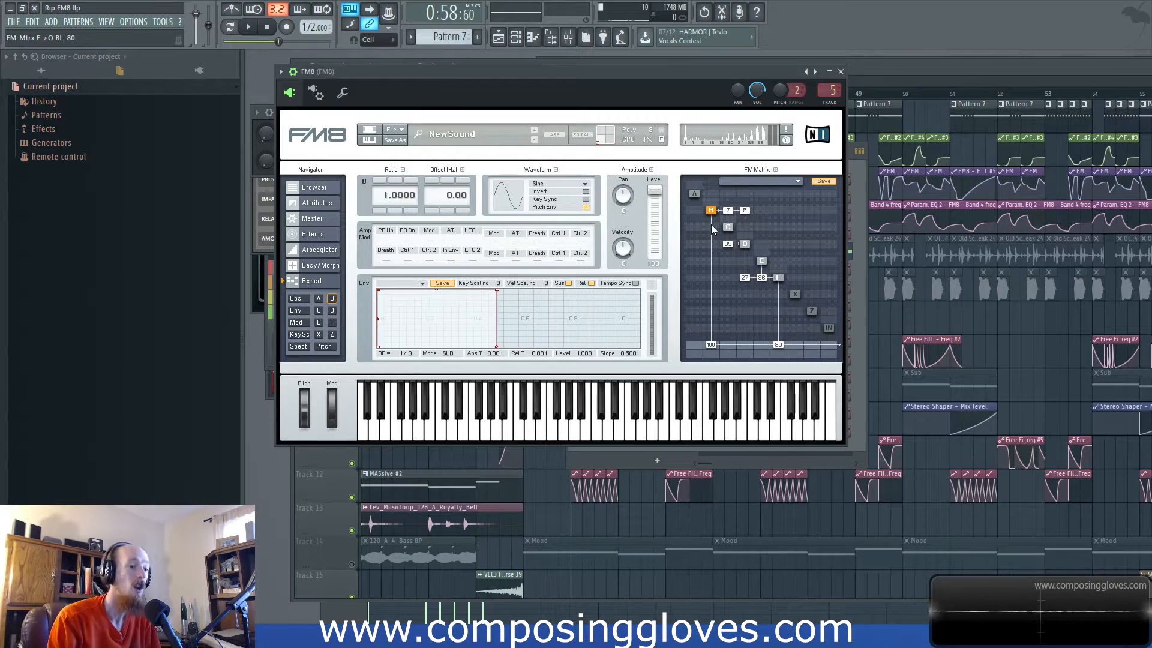
- Inspect the ratio, waveform and level of operators E and D, and reposition the FM8 window
click(762, 261)
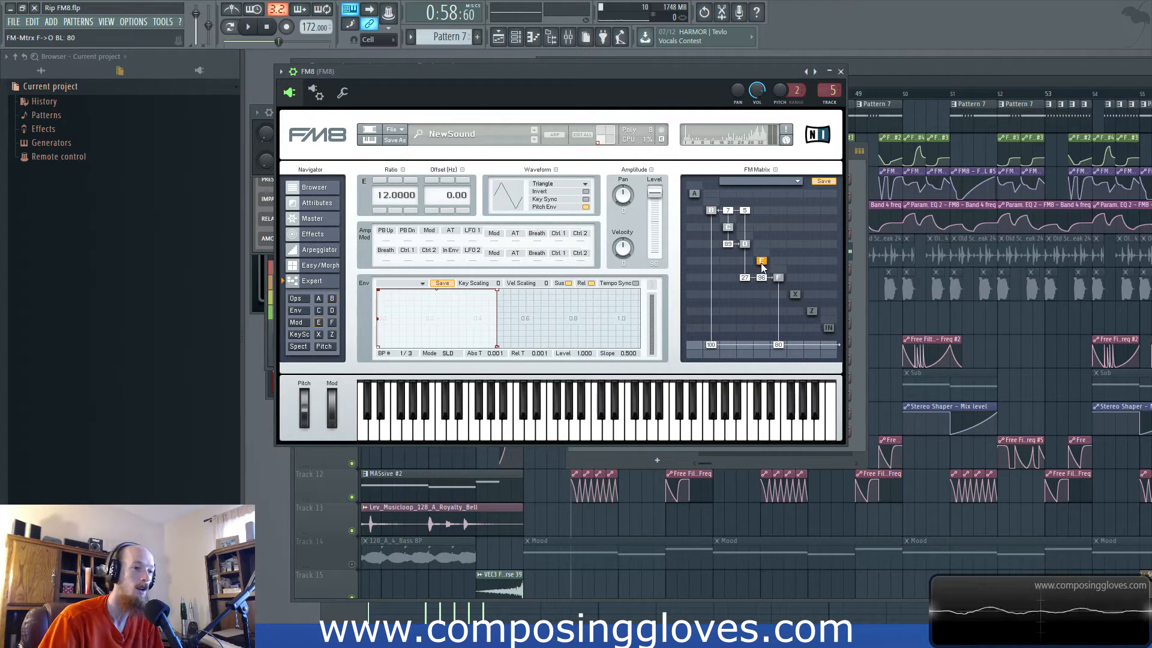
click(331, 310)
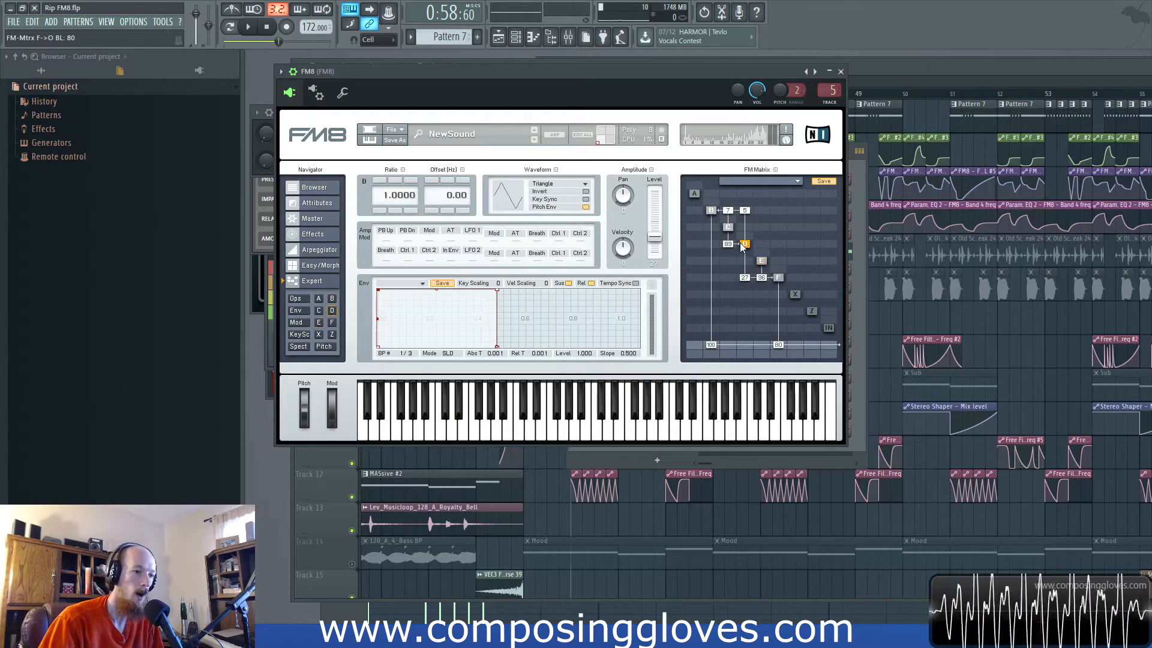
click(762, 261)
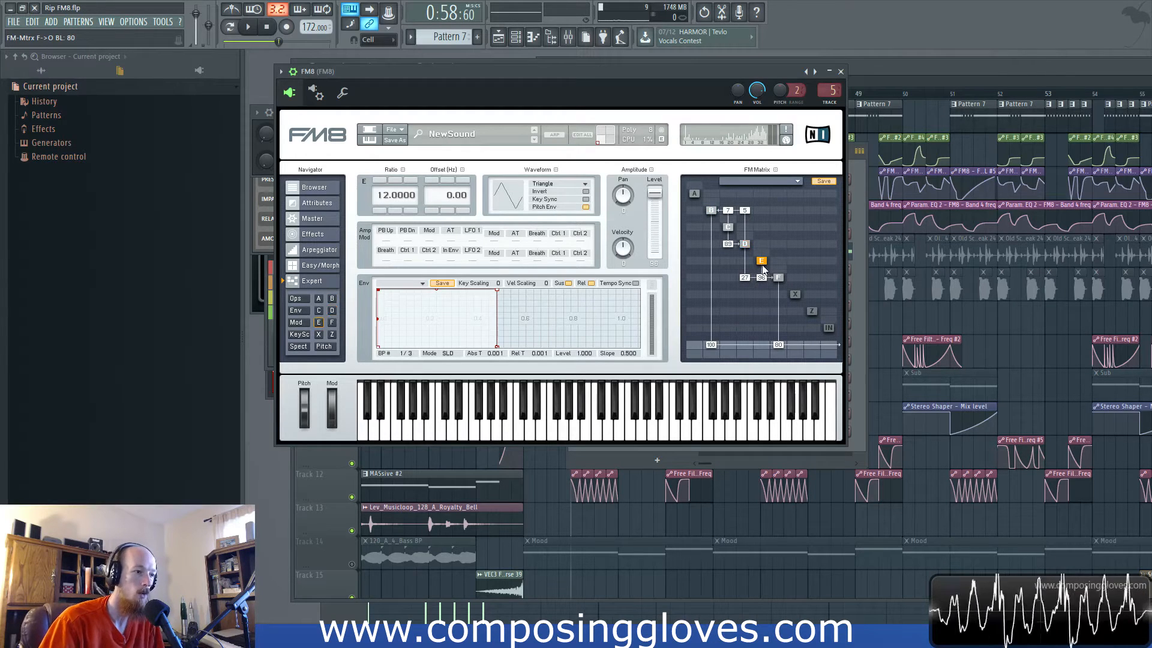
click(744, 244)
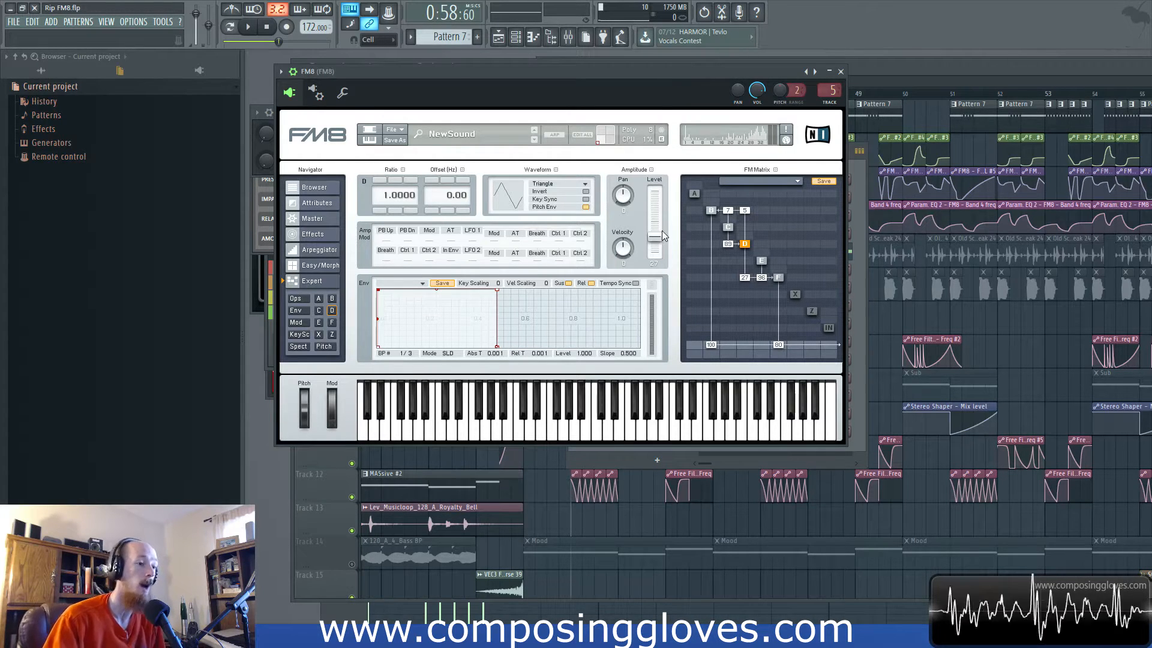
drag(644, 77, 695, 100)
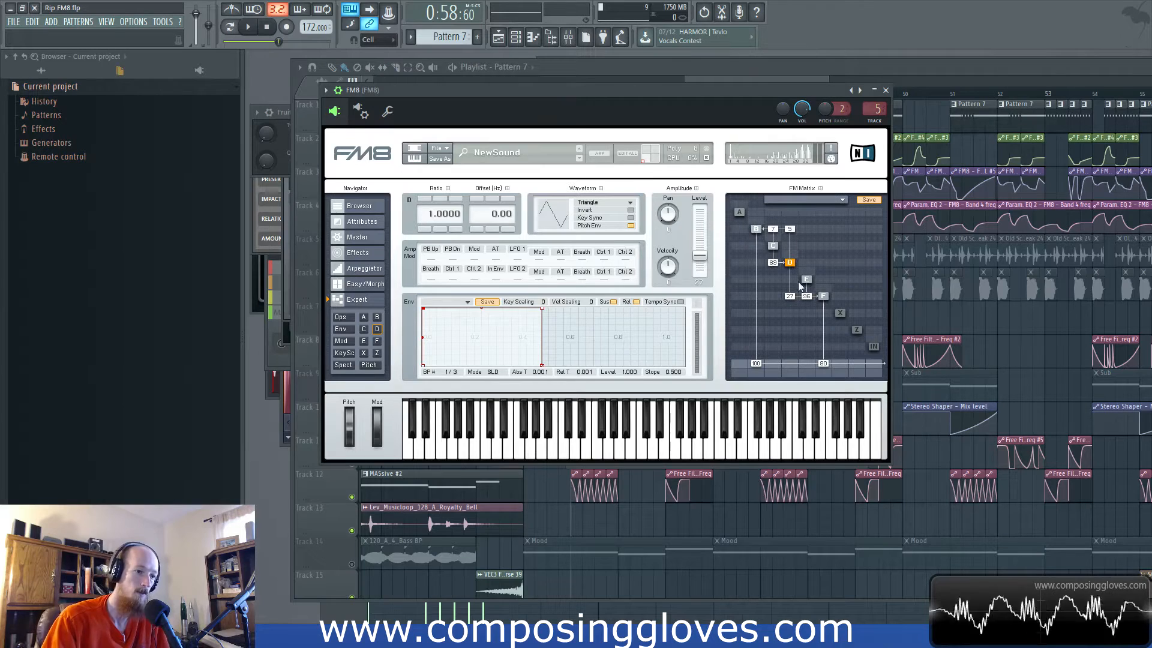
- Play the drop from bar 43 with FM8 open to watch its FM Matrix automation, and show the plugin's parameter options
click(787, 66)
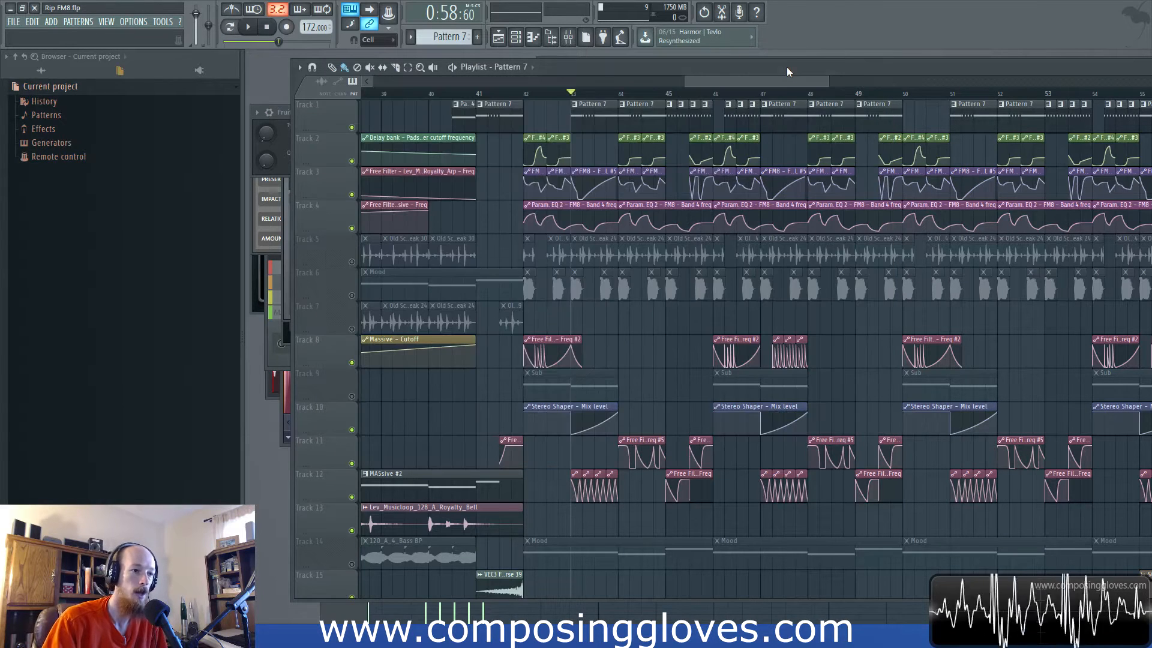
key(space)
key(F6)
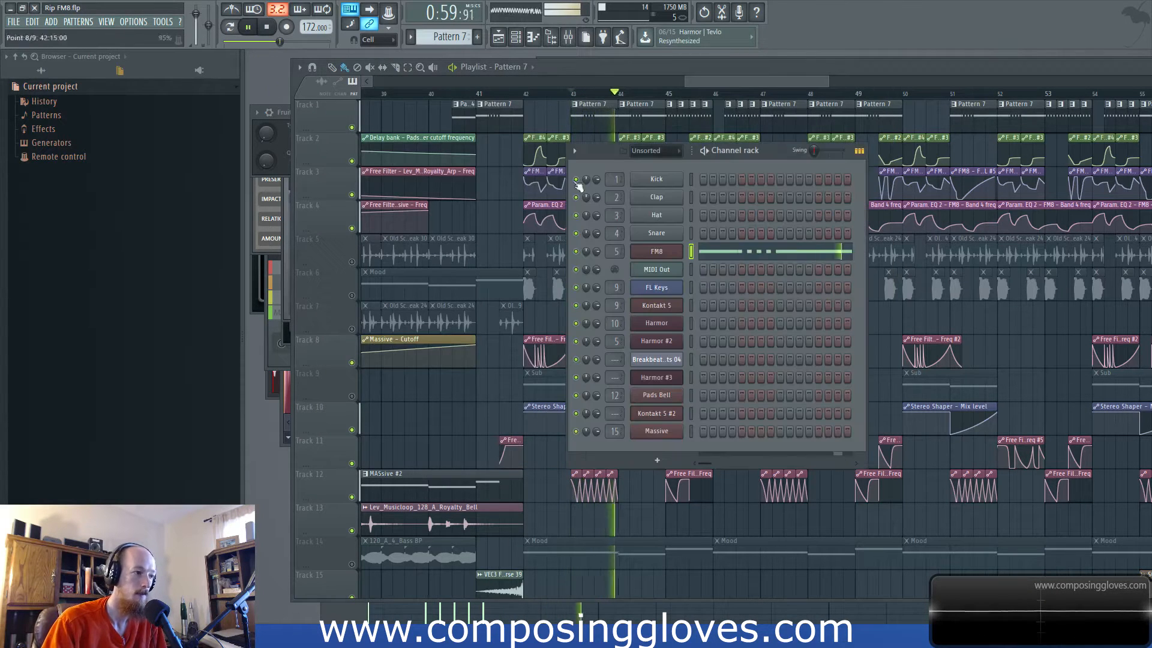
click(657, 252)
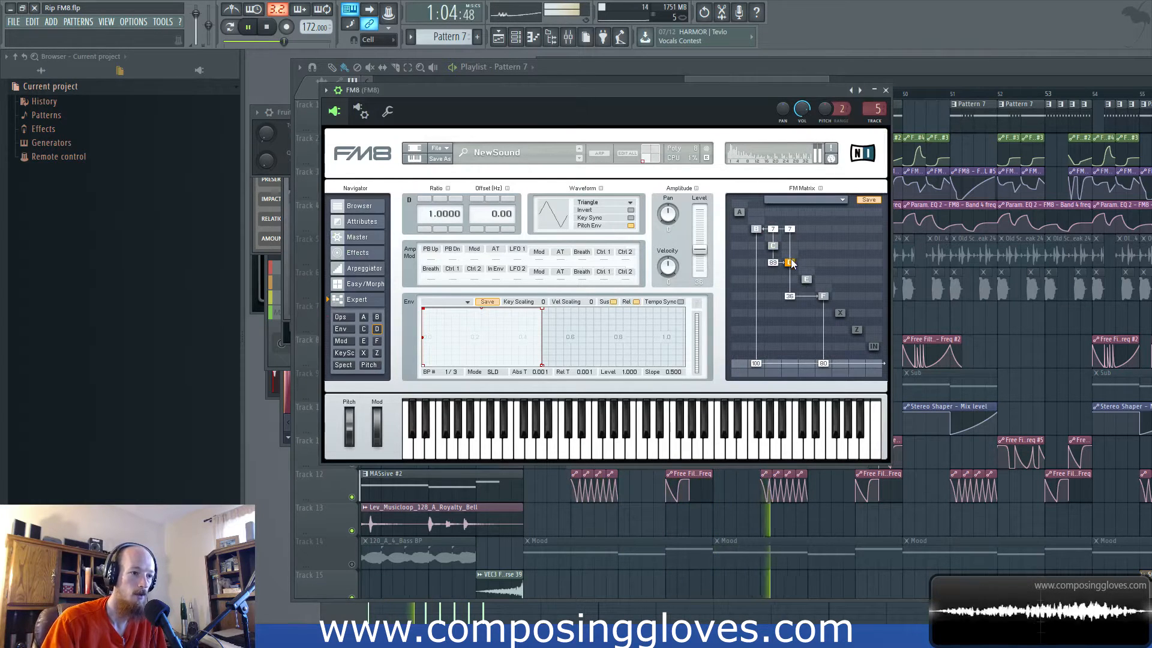
key(space)
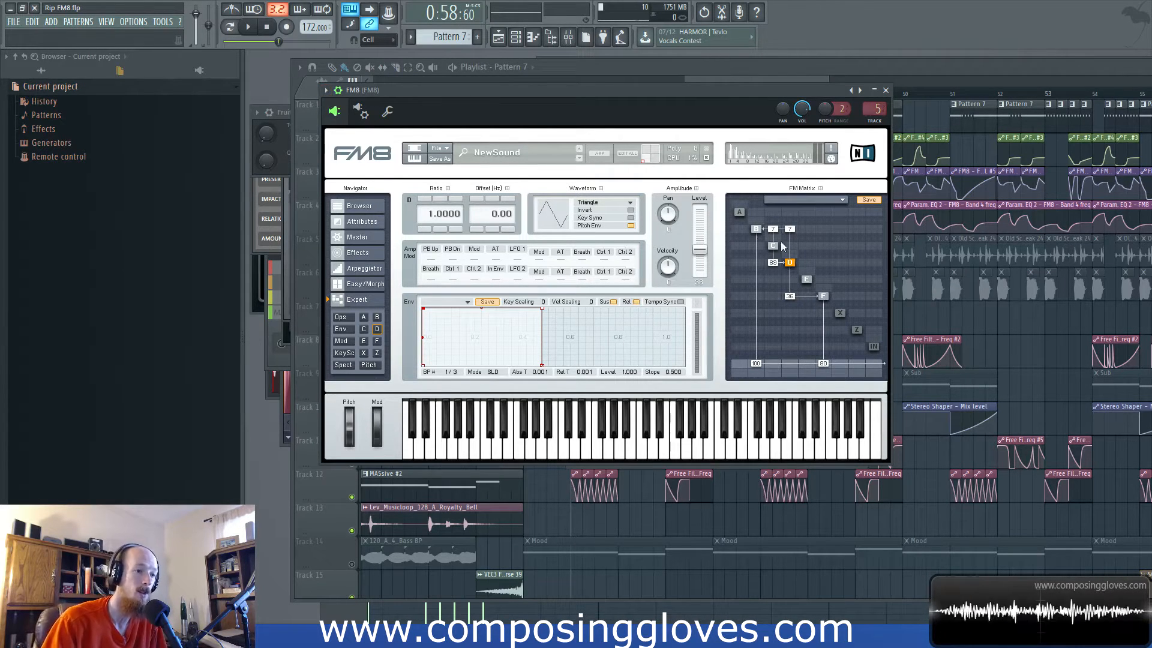
click(326, 90)
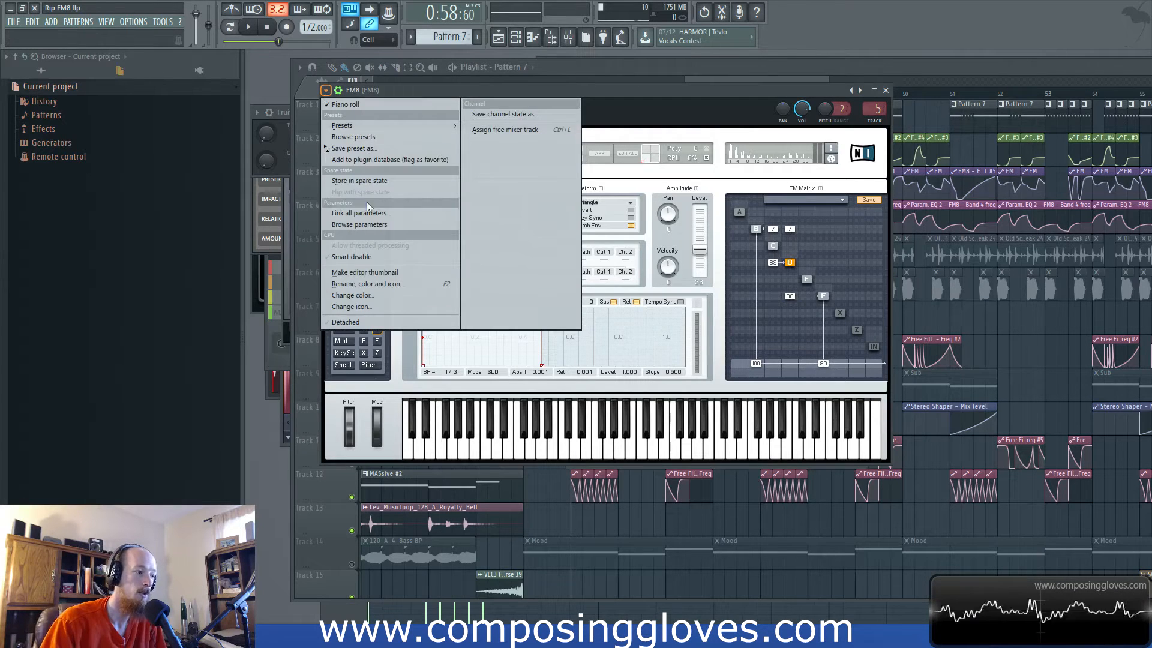
click(681, 90)
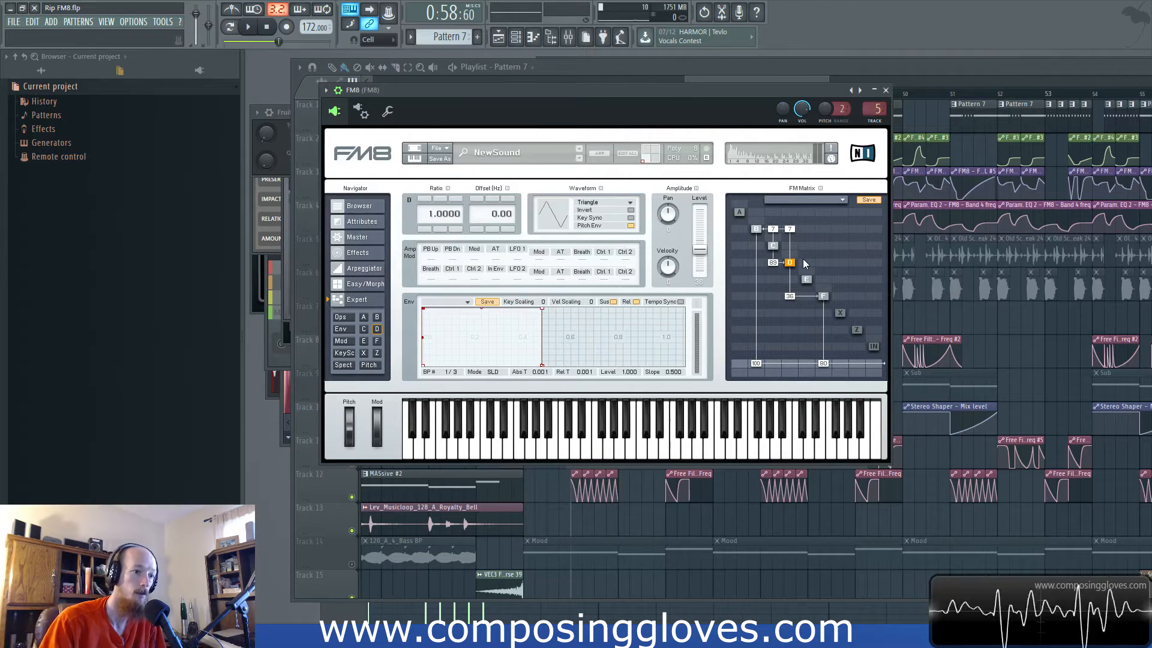
- Inspect the settings of operators C and B, and show FM8's Effects page with its Shelving EQ
click(773, 245)
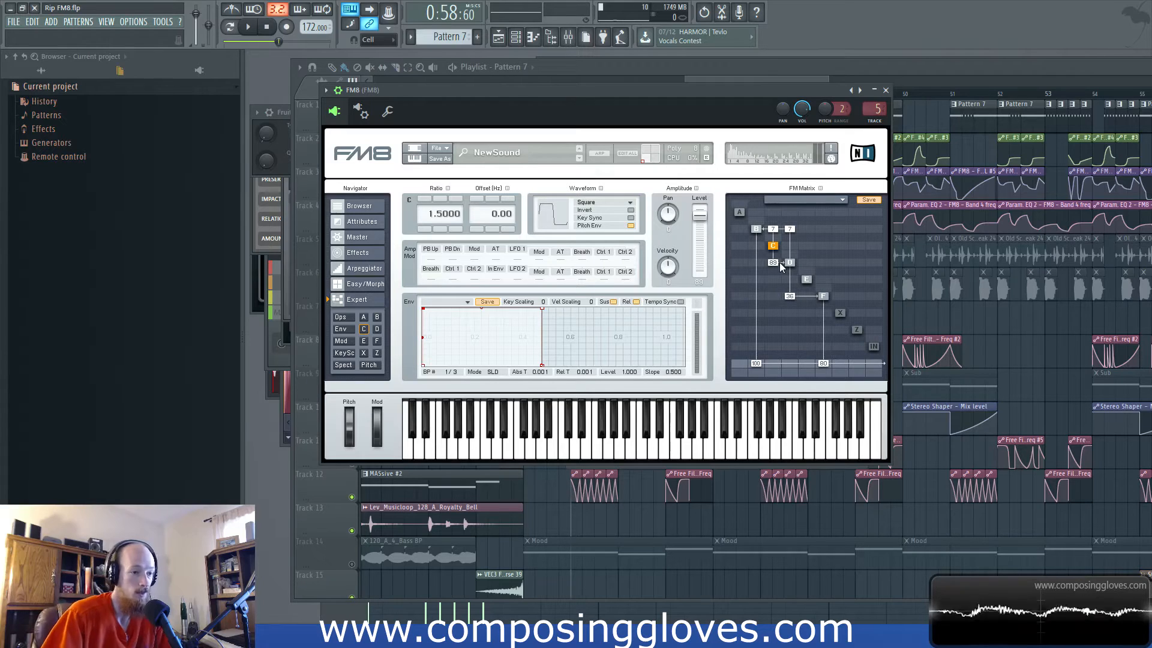
click(760, 230)
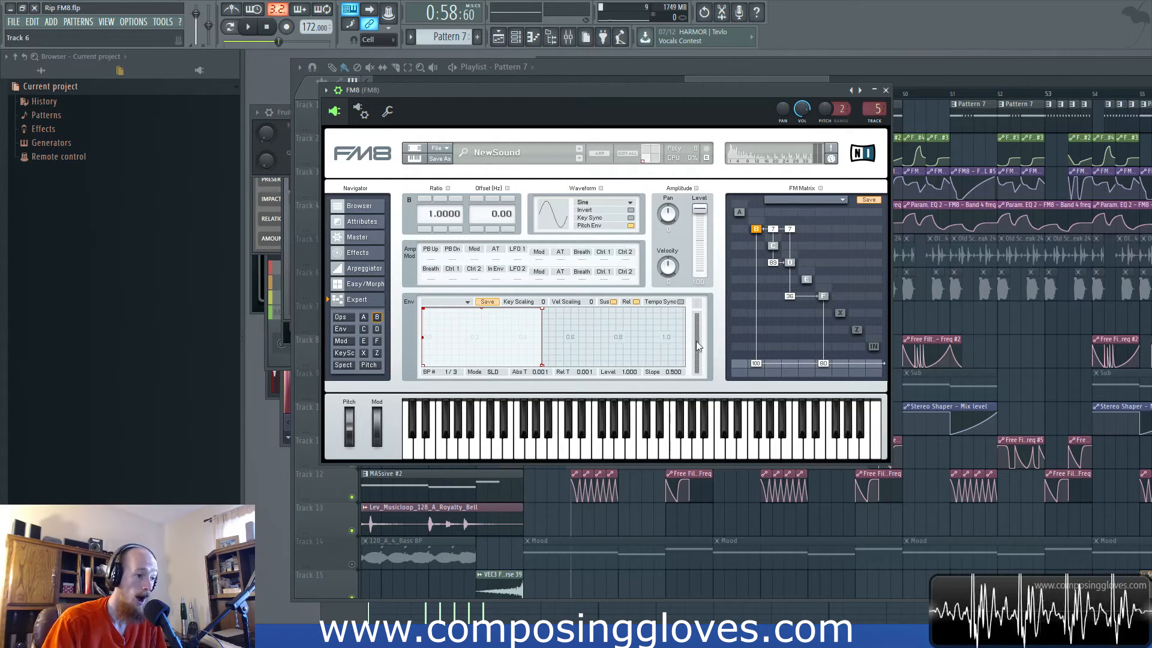
click(367, 252)
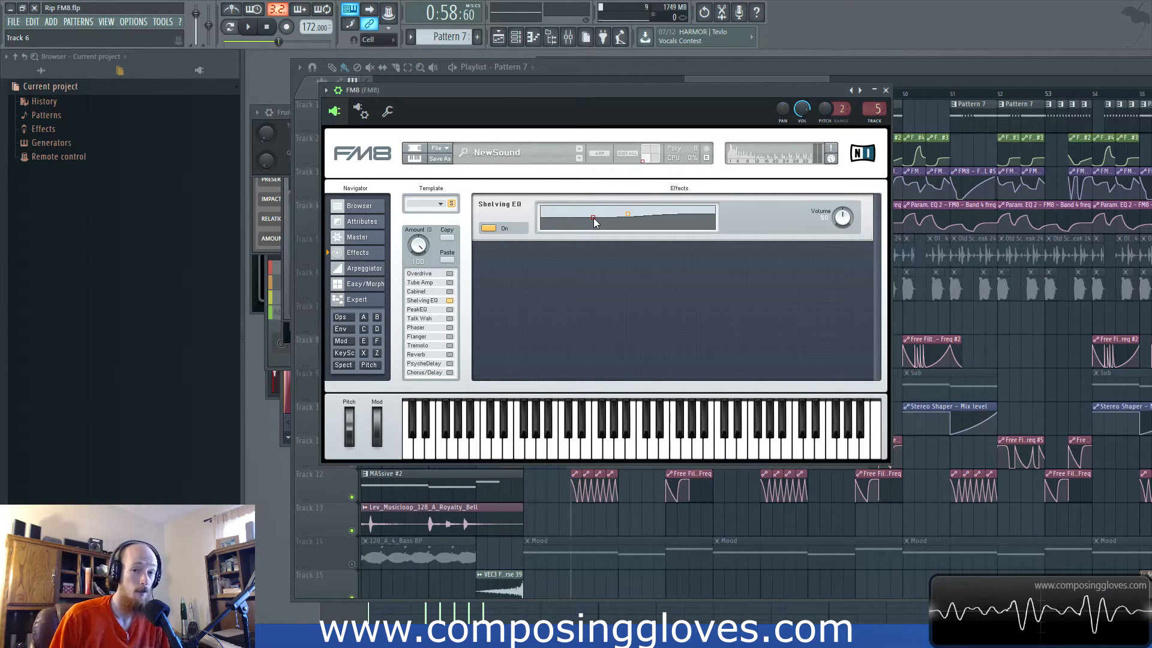
- Show the FM8 mixer track's effect chain and its Fruity Parametric EQ 2, and return to the playlist
click(567, 37)
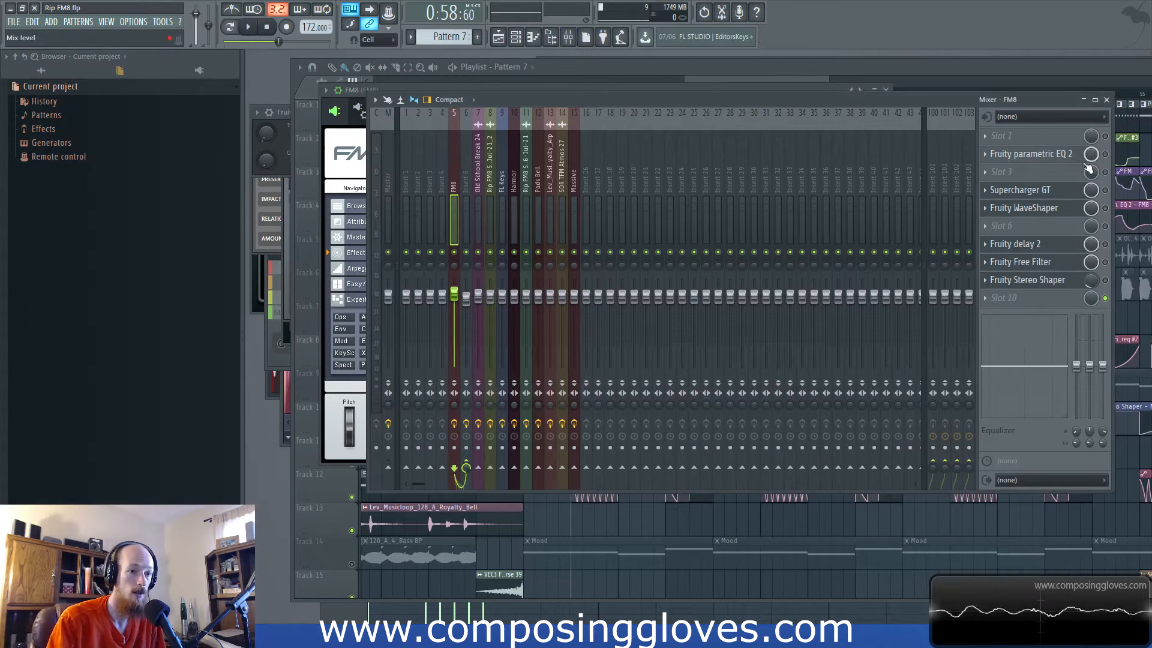
click(1042, 155)
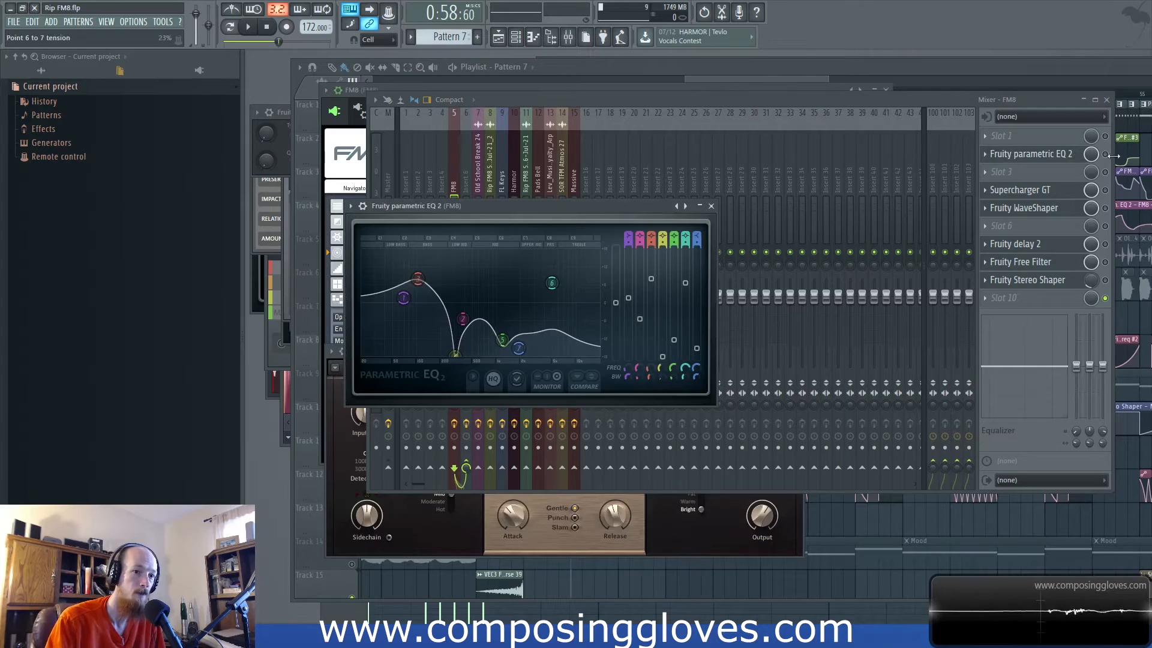
click(758, 75)
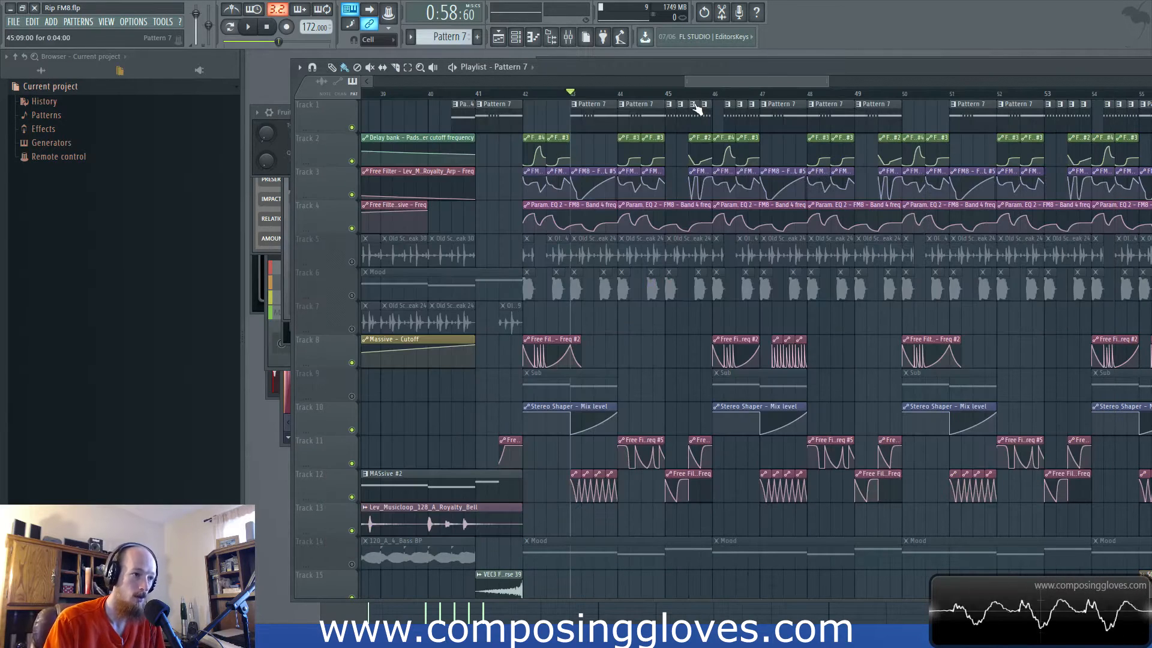
- Play the drop briefly, and highlight the FM-Mtrx E->F BL #5 and Param. EQ 2 Band 4 freq automation clips around bar 43
key(space)
key(space)
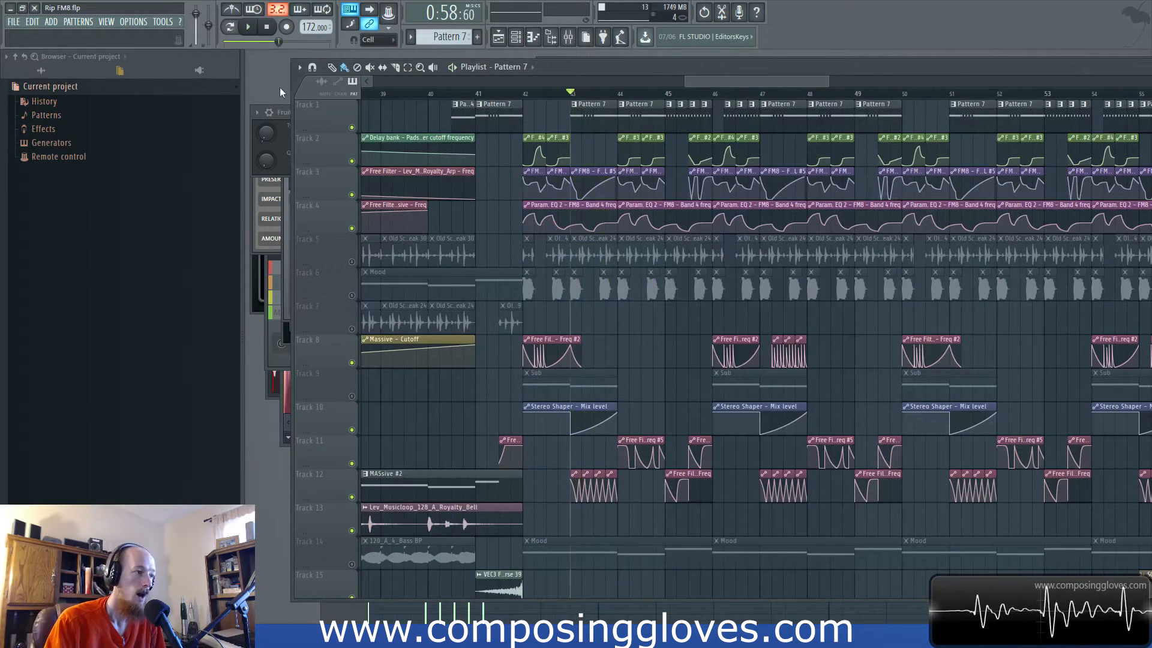
scroll(587, 180, up, 5)
drag(586, 198, 603, 233)
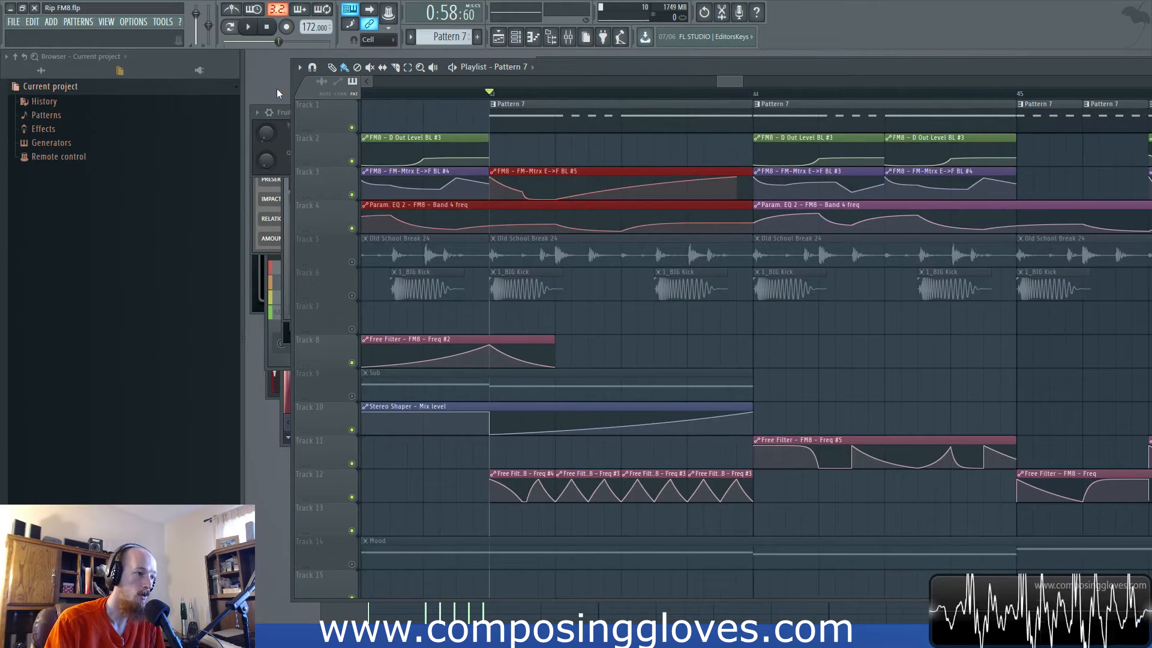
click(541, 180)
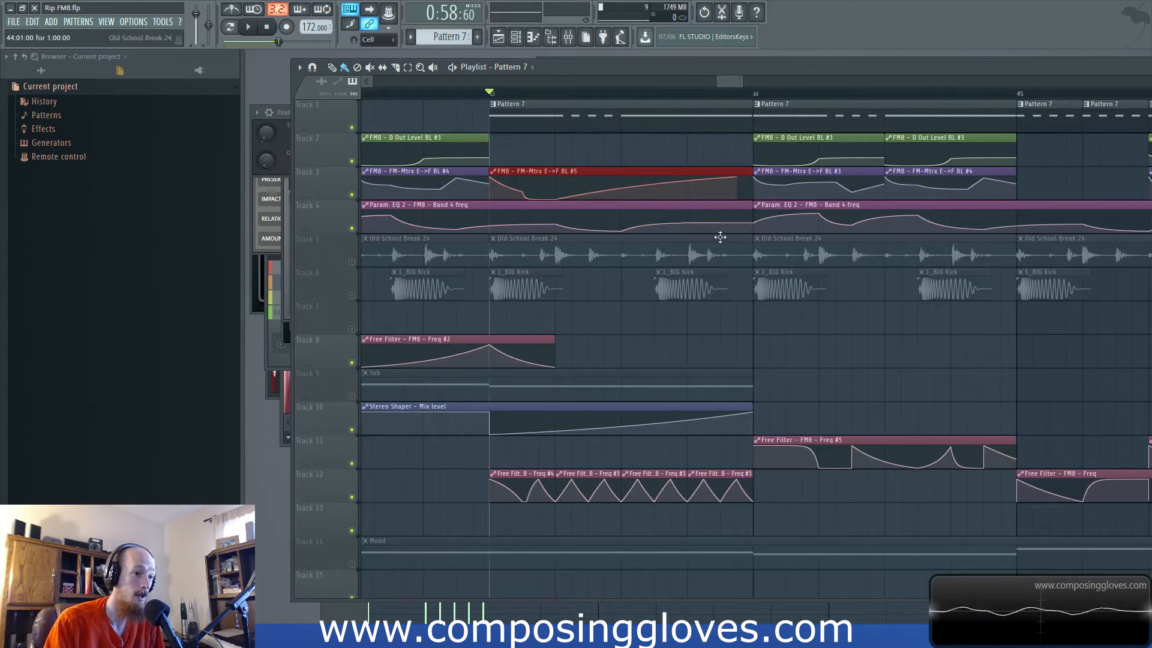
scroll(627, 183, up, 2)
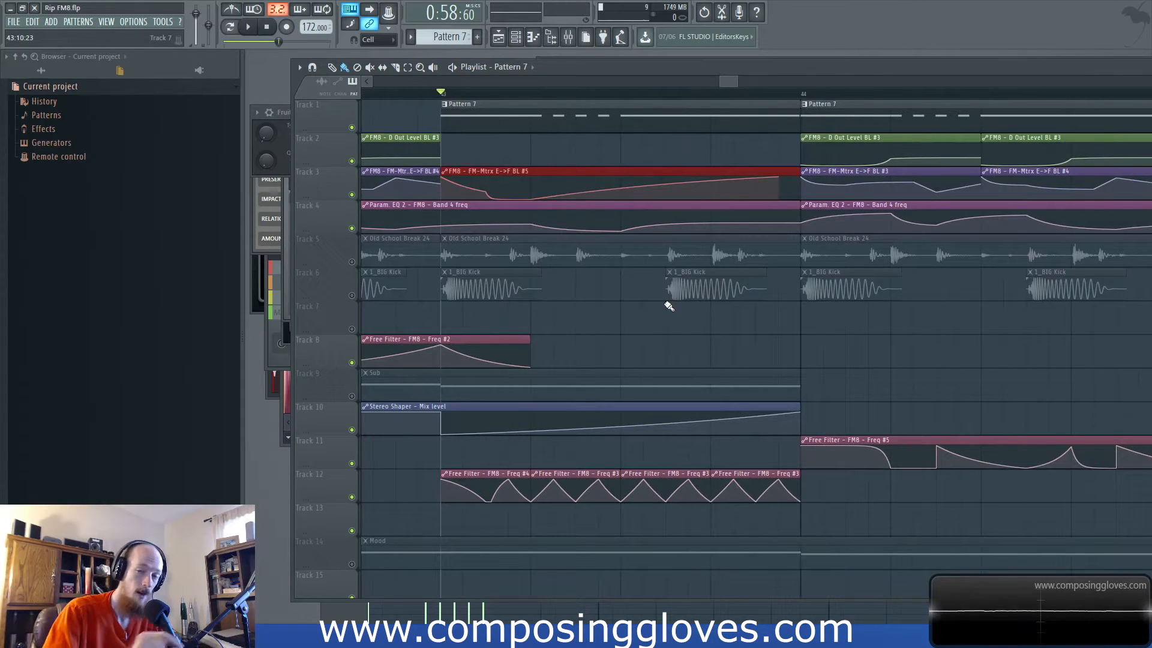
mouse_move(637, 231)
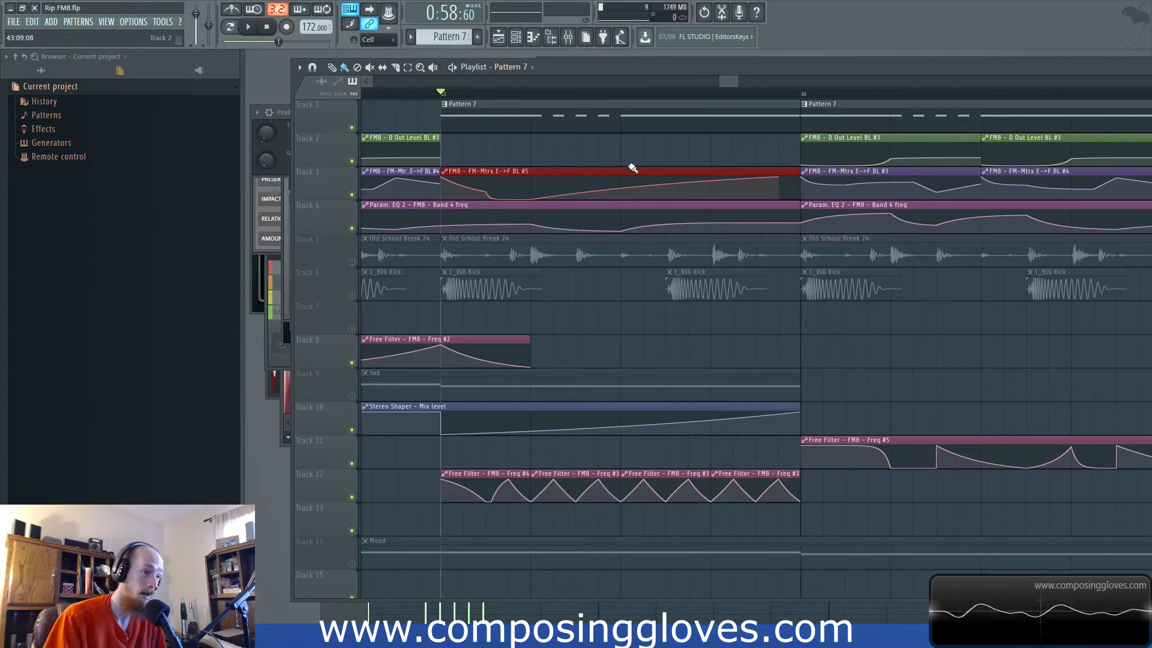
- Choose the Param. EQ 2 - FM8 - Band 4 freq clip in the playlist and show the automation channels in the Channel rack
click(489, 204)
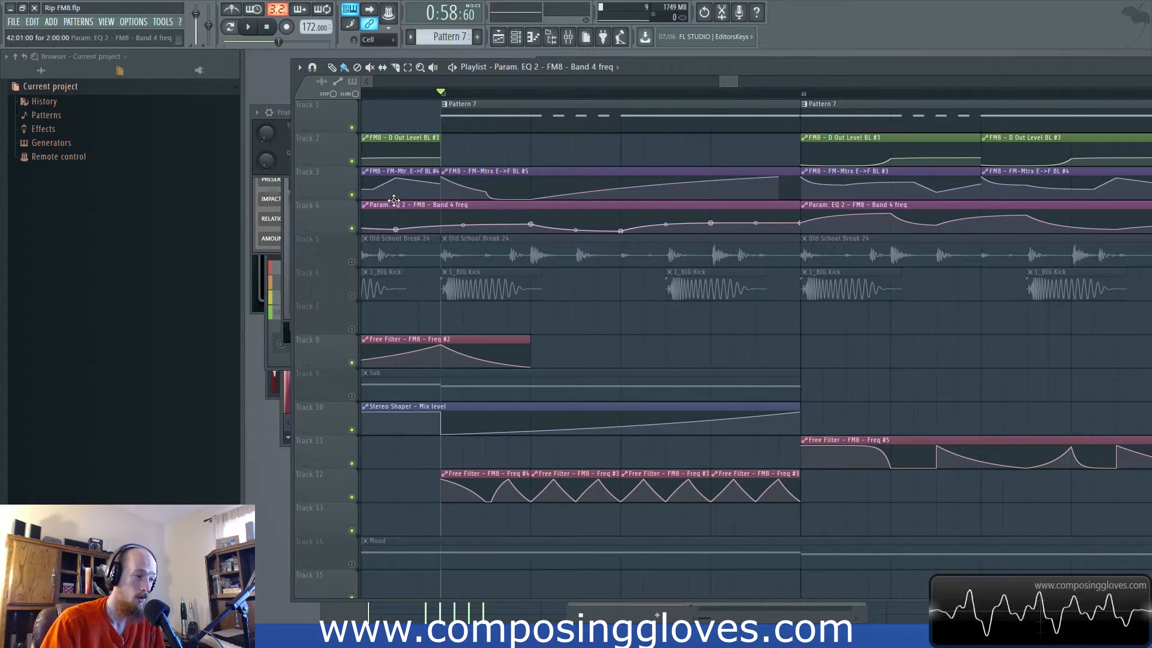
scroll(588, 216, down, 2)
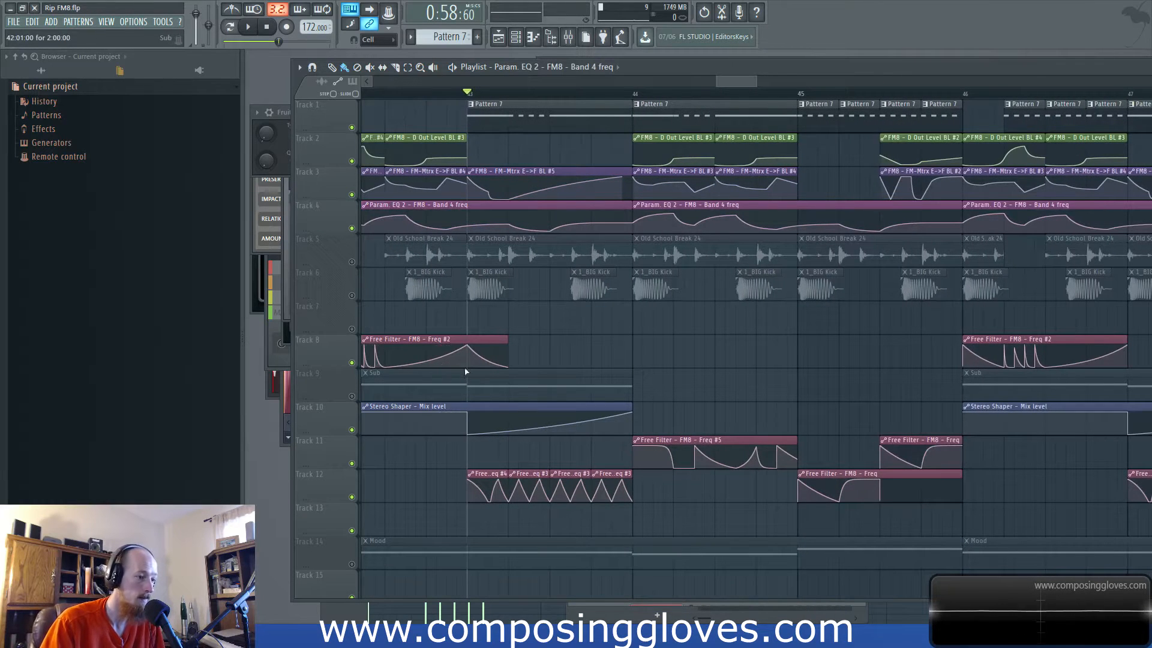
scroll(447, 141, up, 1)
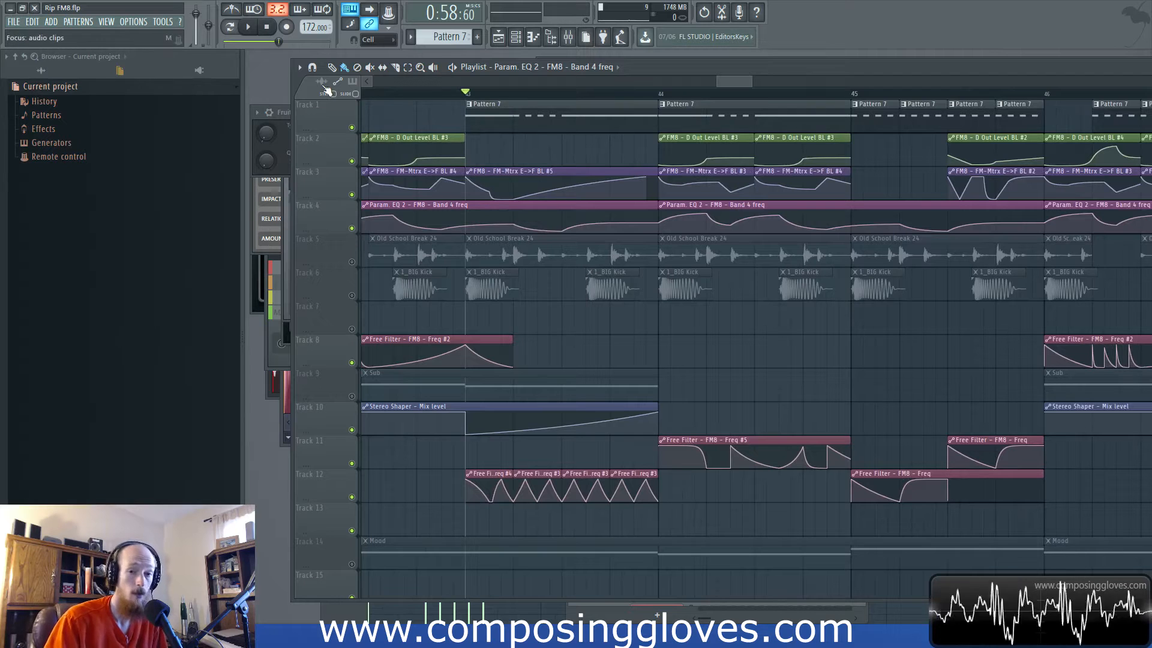
key(F6)
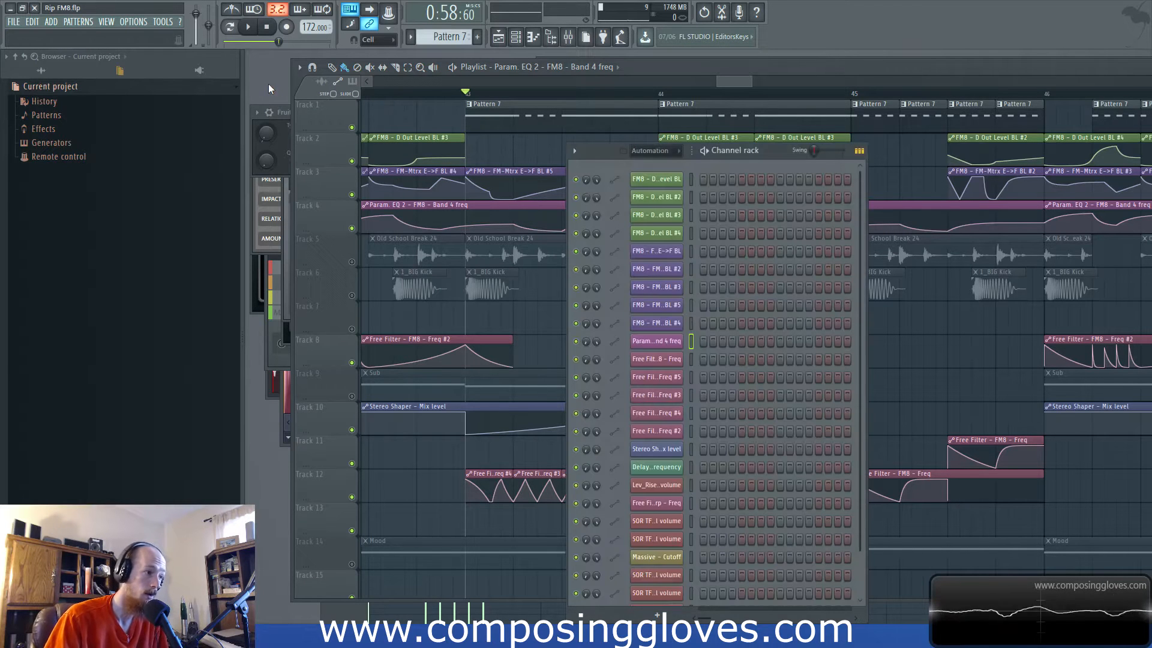
- Enable Fruity Parametric EQ 2 in slot 2 of the FM8 mixer track and sweep its band 4 notch across the spectrum
click(569, 39)
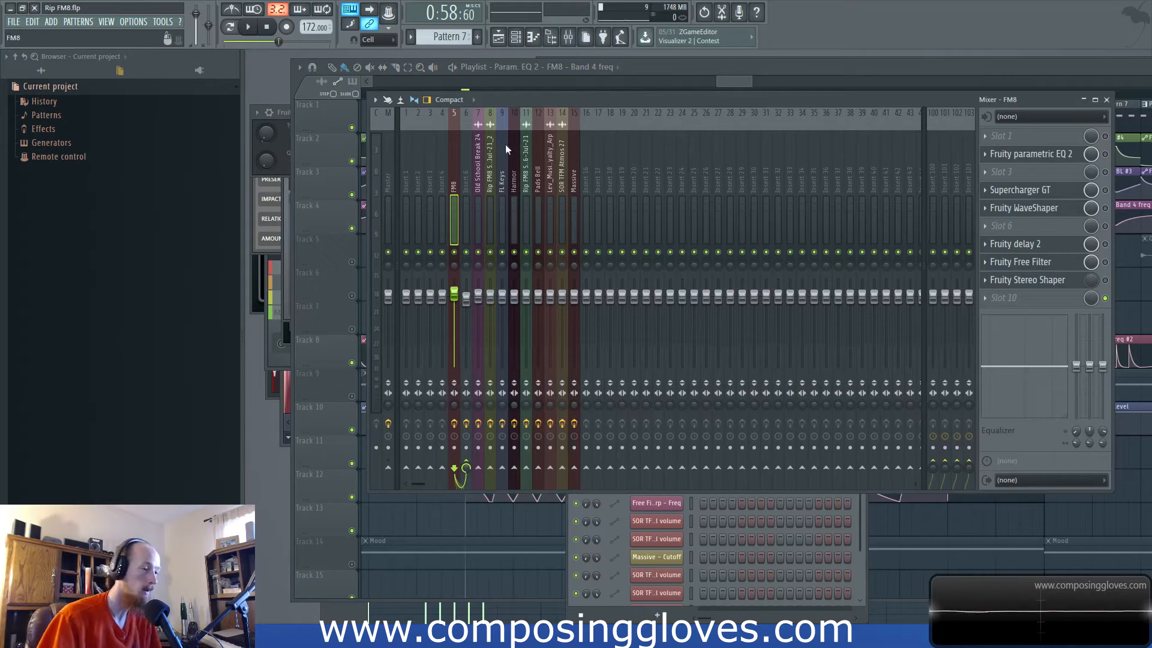
click(1065, 154)
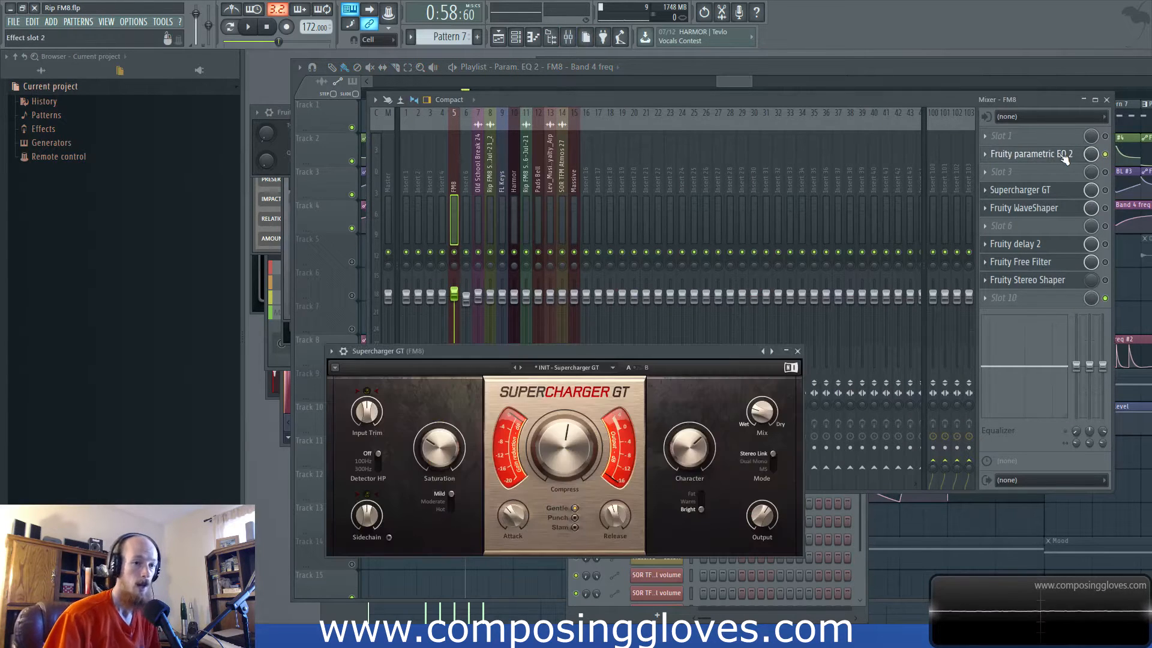
mouse_move(439, 355)
mouse_down()
mouse_move(460, 358)
mouse_move(452, 347)
mouse_up()
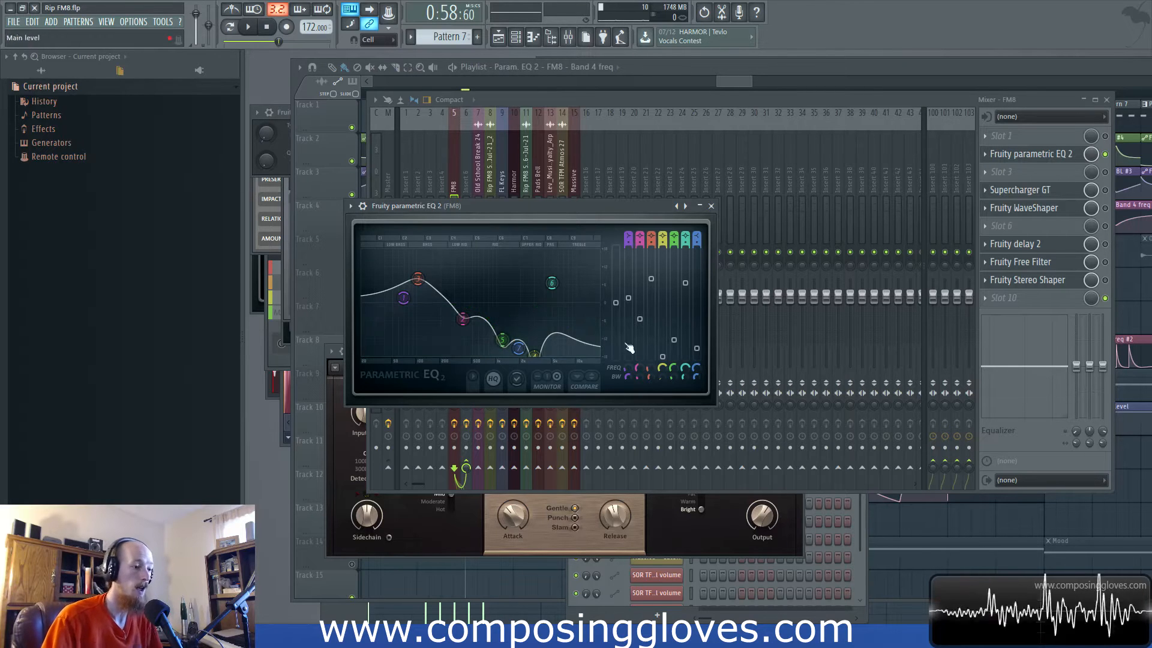
- Return to the playlist and select the Param. EQ 2 Band 4 freq automation clip spanning bars 42 and 43
click(733, 80)
double_click(613, 110)
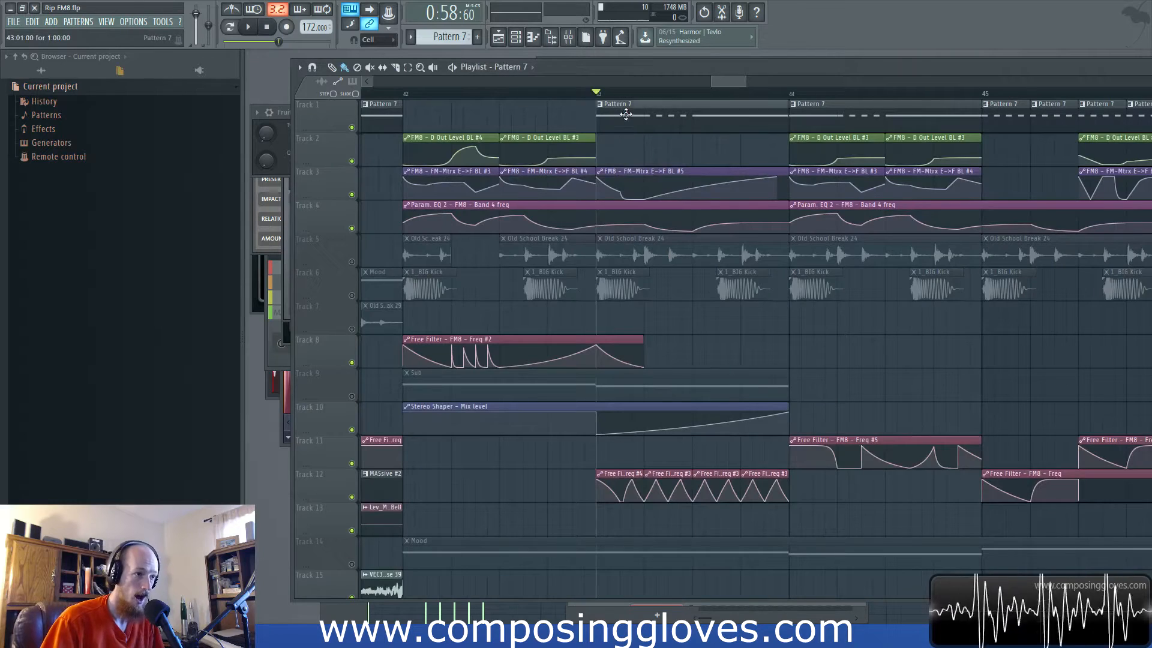
drag(736, 81, 734, 102)
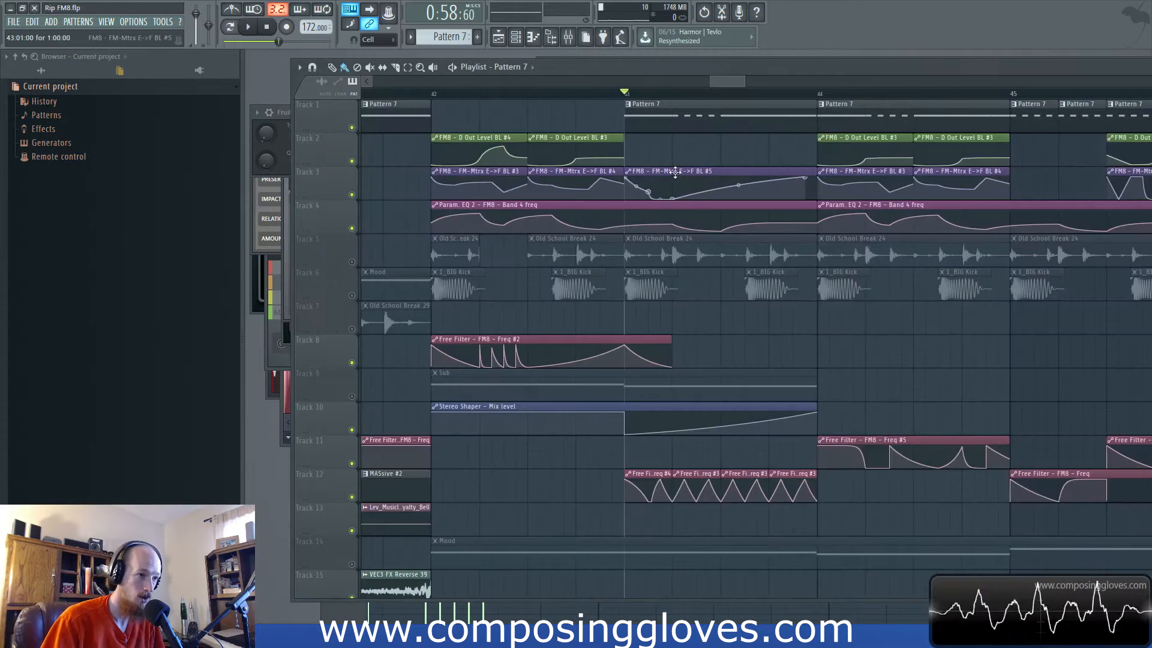
drag(666, 169, 702, 233)
ctrl+click(507, 205)
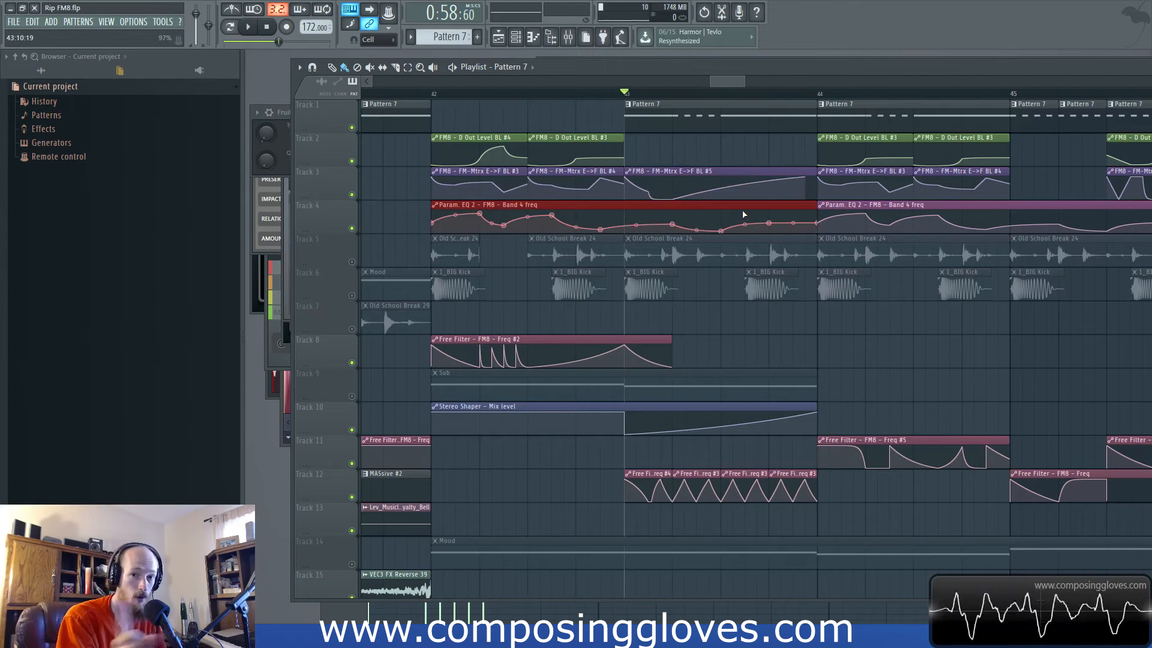
- Reopen the FM8 track's Parametric EQ 2 and play from bar 43 to watch the automated band 4 notch
click(568, 36)
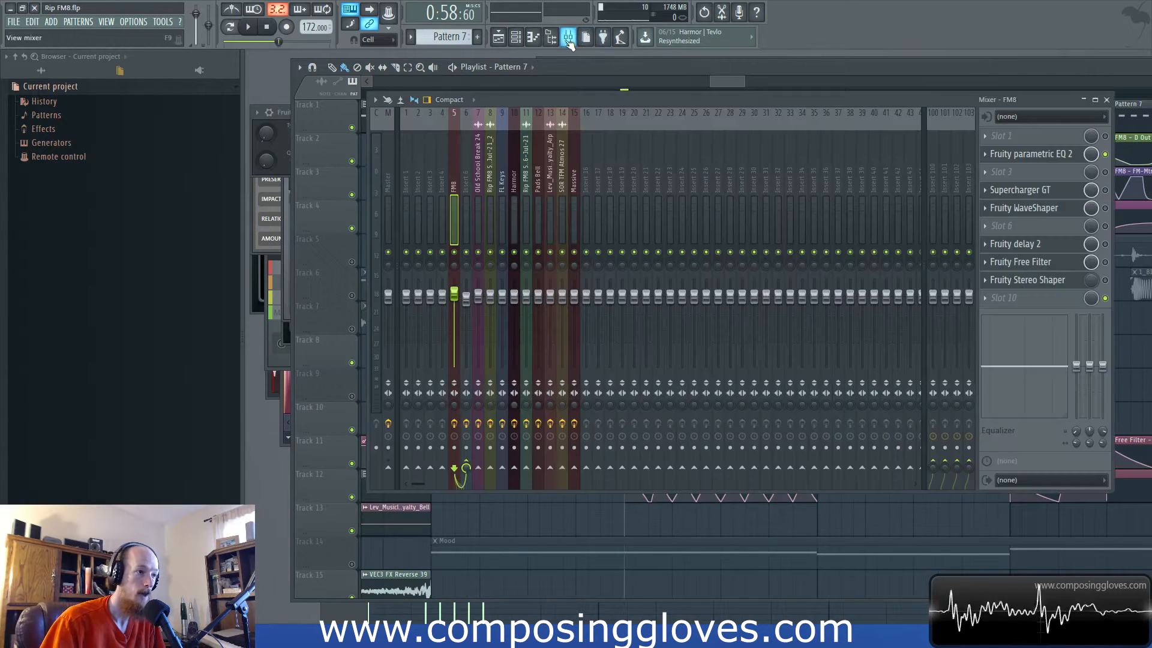
click(1033, 190)
click(1054, 156)
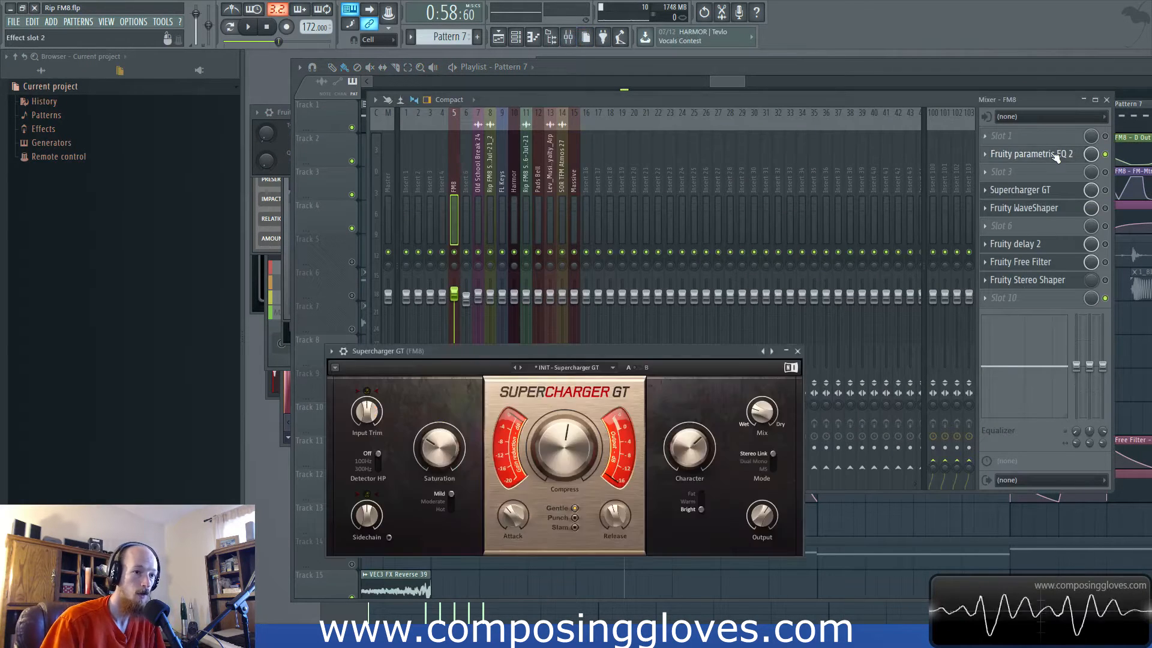
key(space)
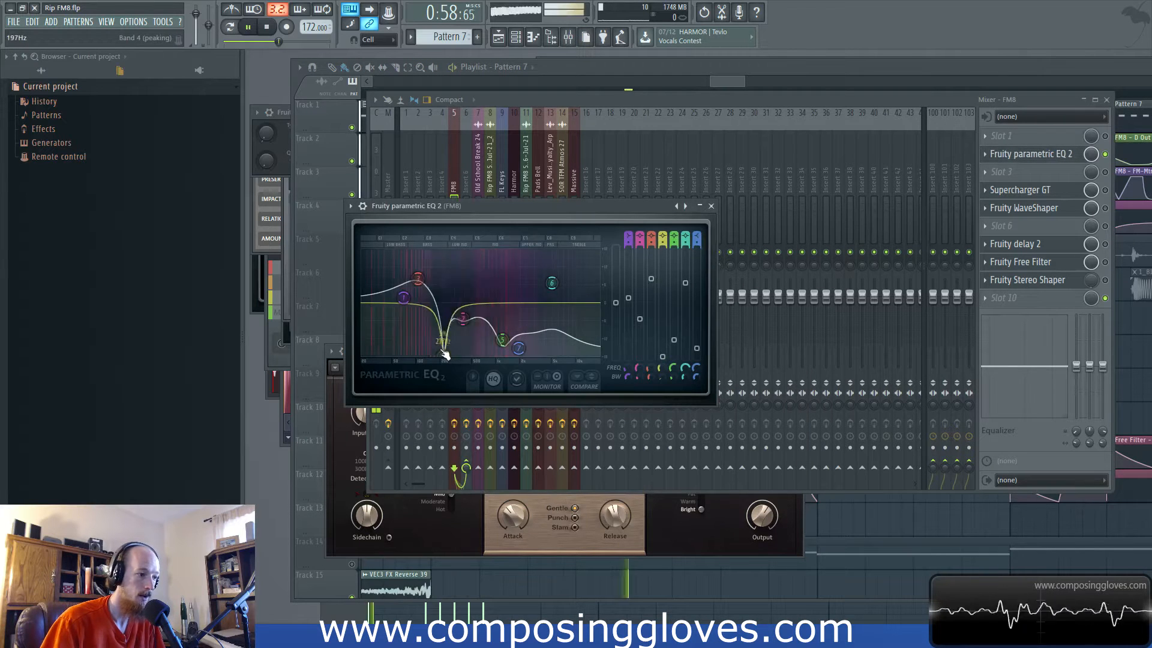
key(space)
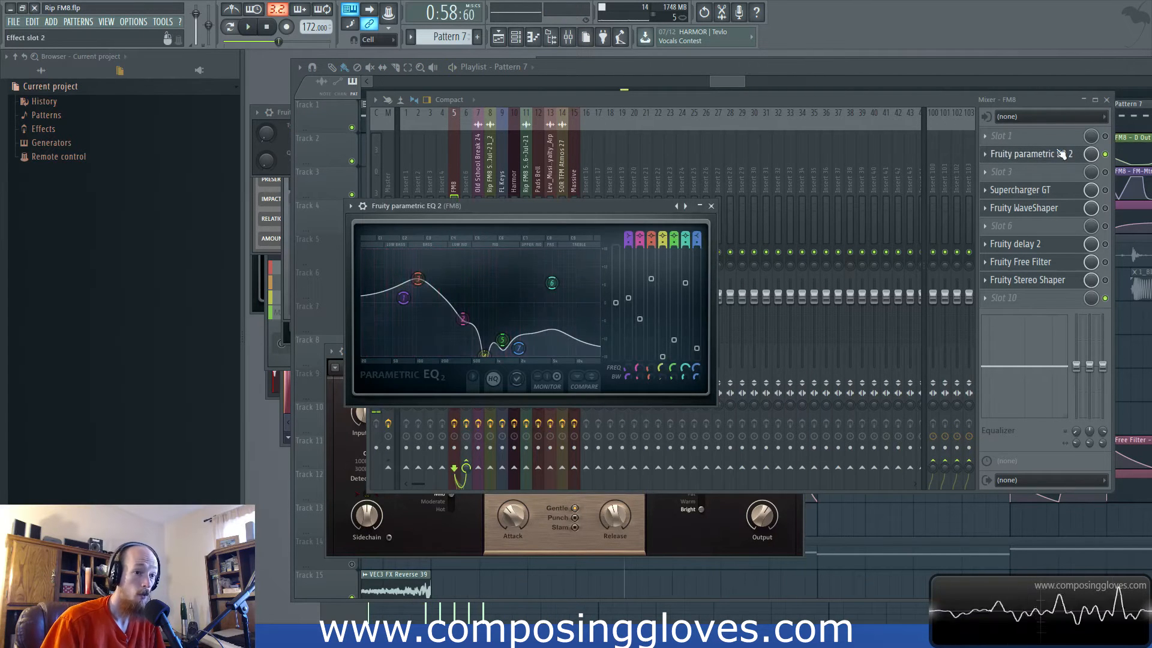
- Enable Supercharger GT in slot 4 of the FM8 mixer track and open its window over the mixer
click(1106, 191)
click(1046, 193)
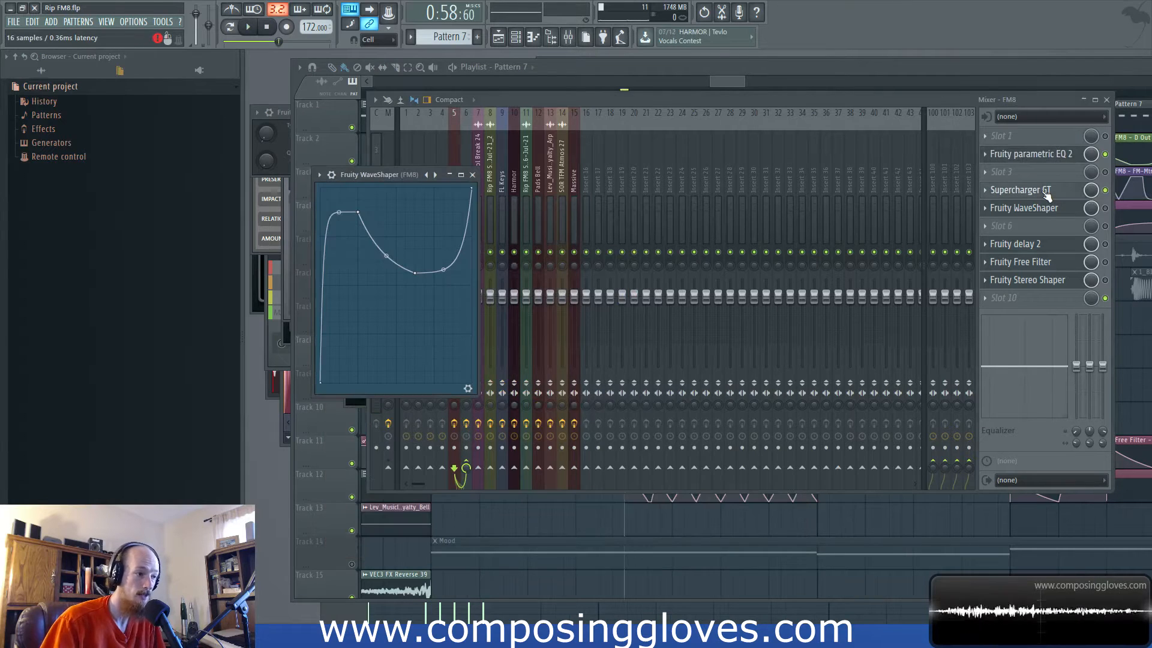
click(1045, 192)
drag(491, 351, 503, 218)
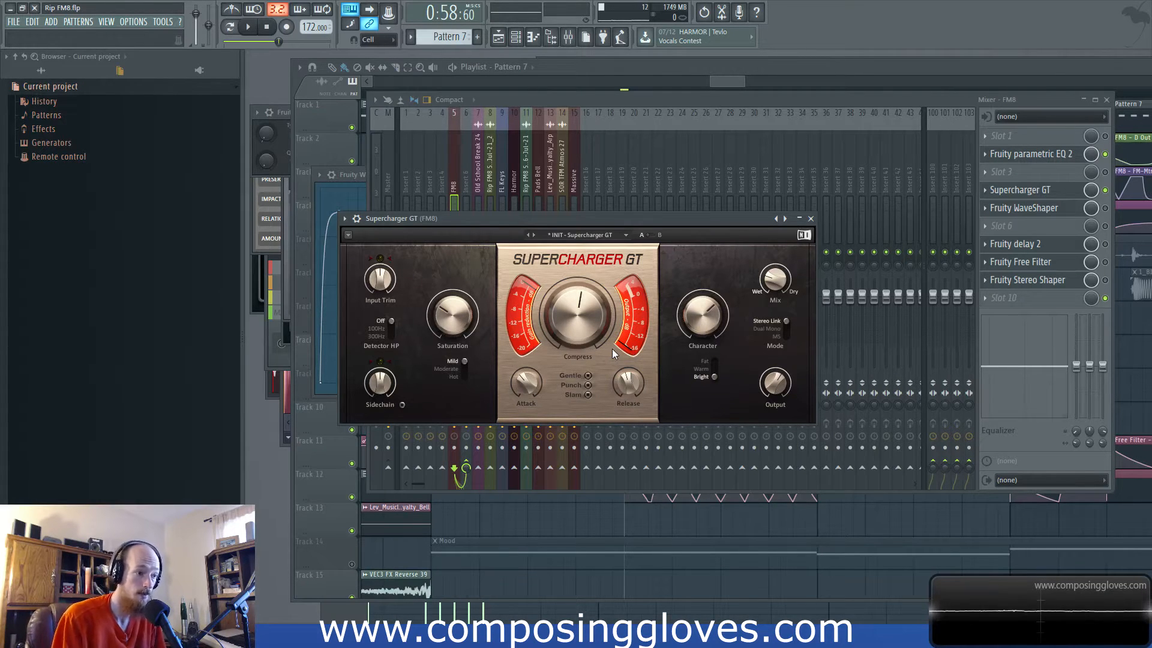
- Inspect Supercharger GT's settings, reposition its window, and play the bass from bar 43 through the compressor
drag(621, 221, 657, 236)
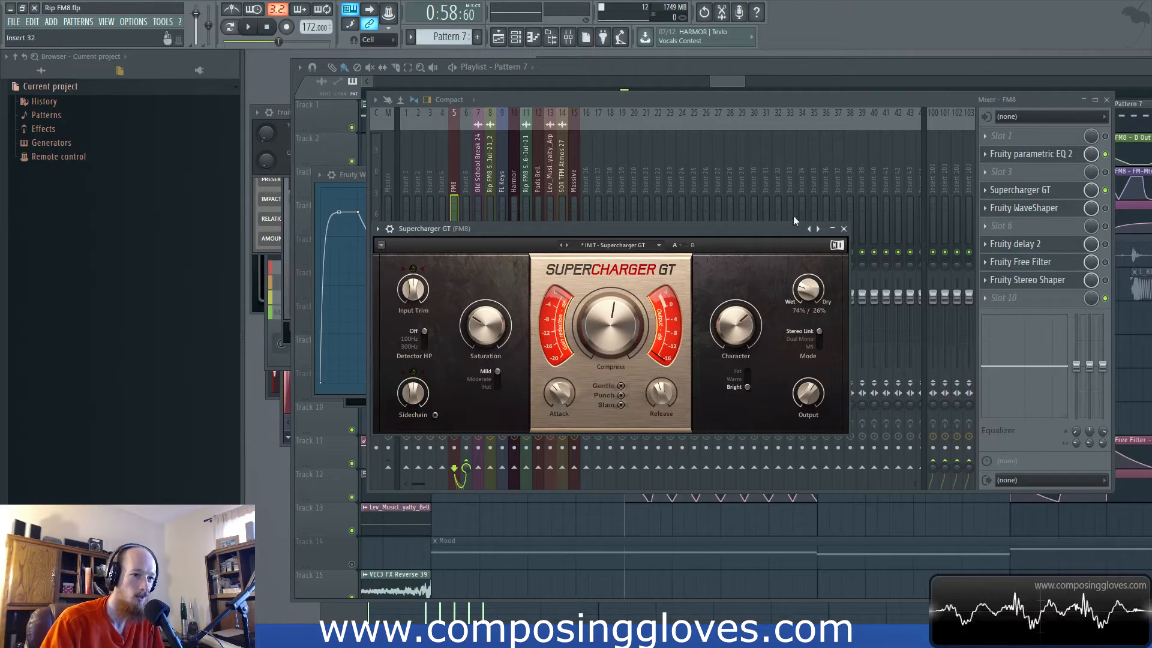
drag(765, 227, 760, 193)
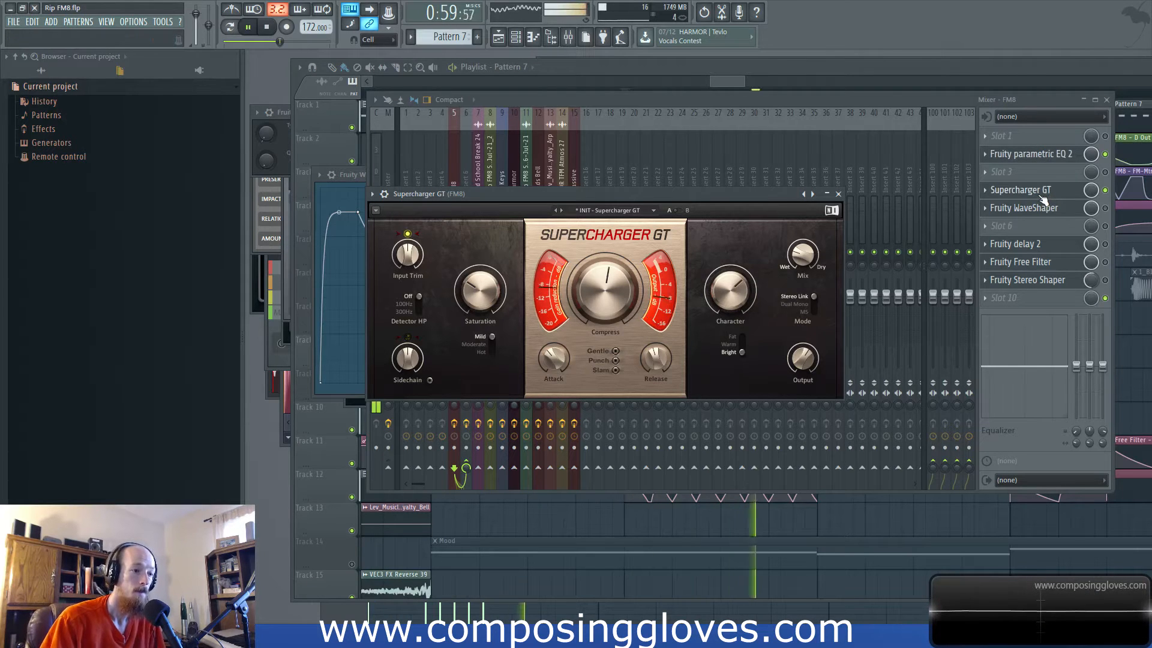
key(space)
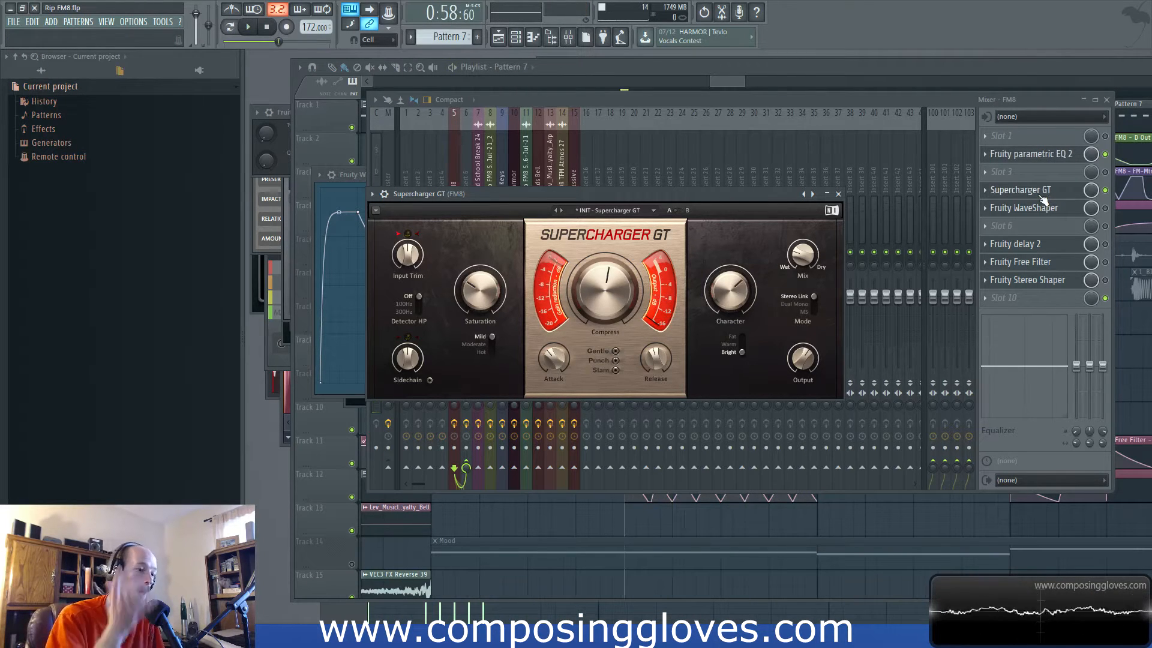
- Review the Parametric EQ 2 curve again and bring Supercharger GT back into view
click(1051, 155)
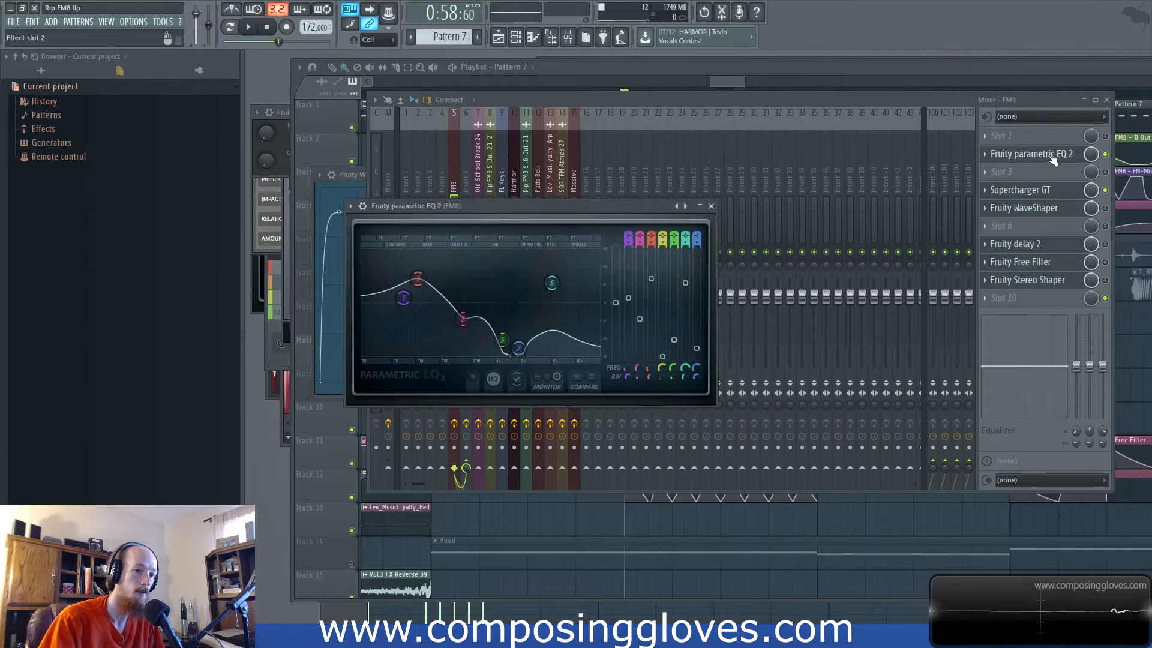
click(1032, 210)
click(1050, 192)
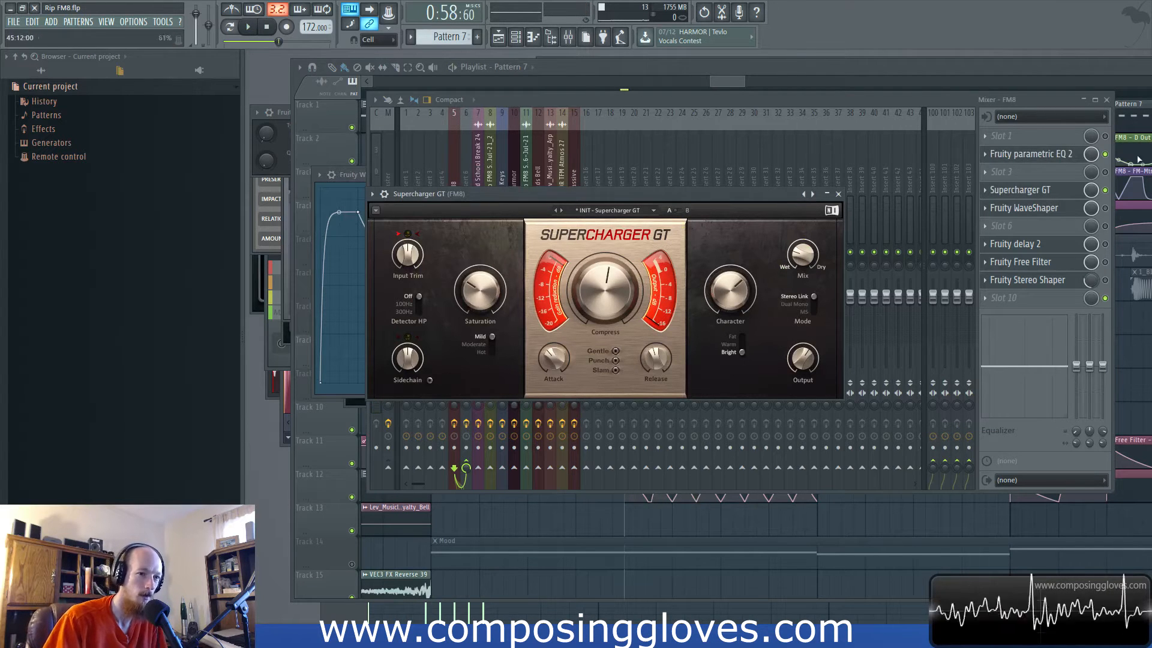
- Enable Fruity WaveShaper in slot 5 of the FM8 mixer track and show its distortion curve
click(1050, 189)
click(1059, 210)
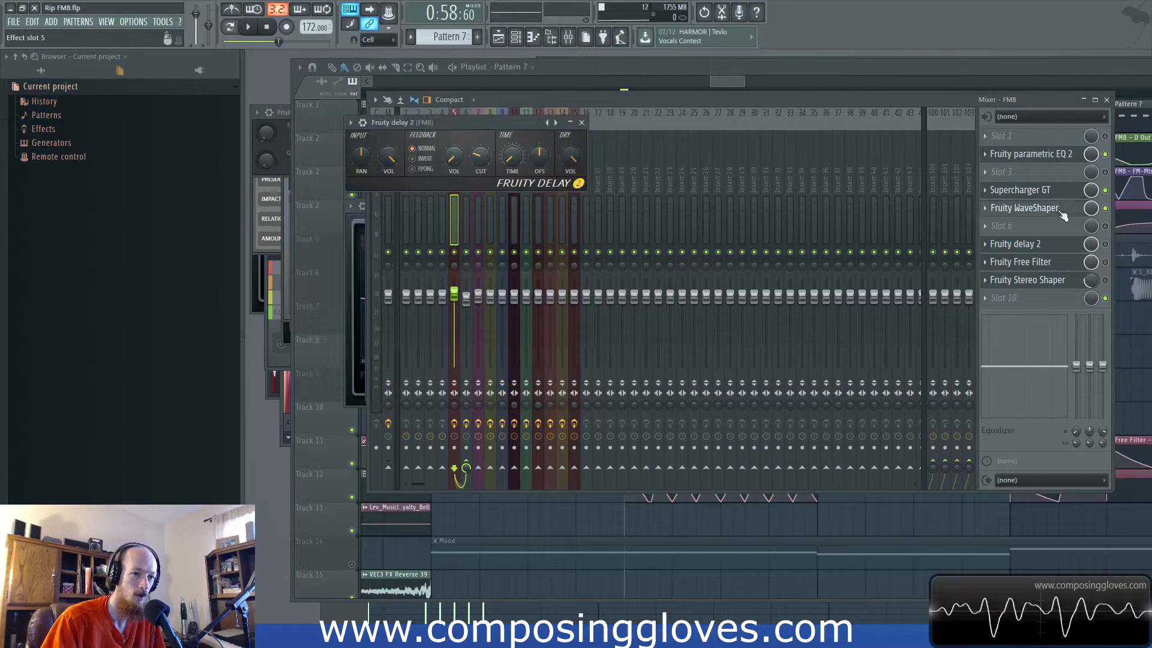
drag(360, 170, 357, 162)
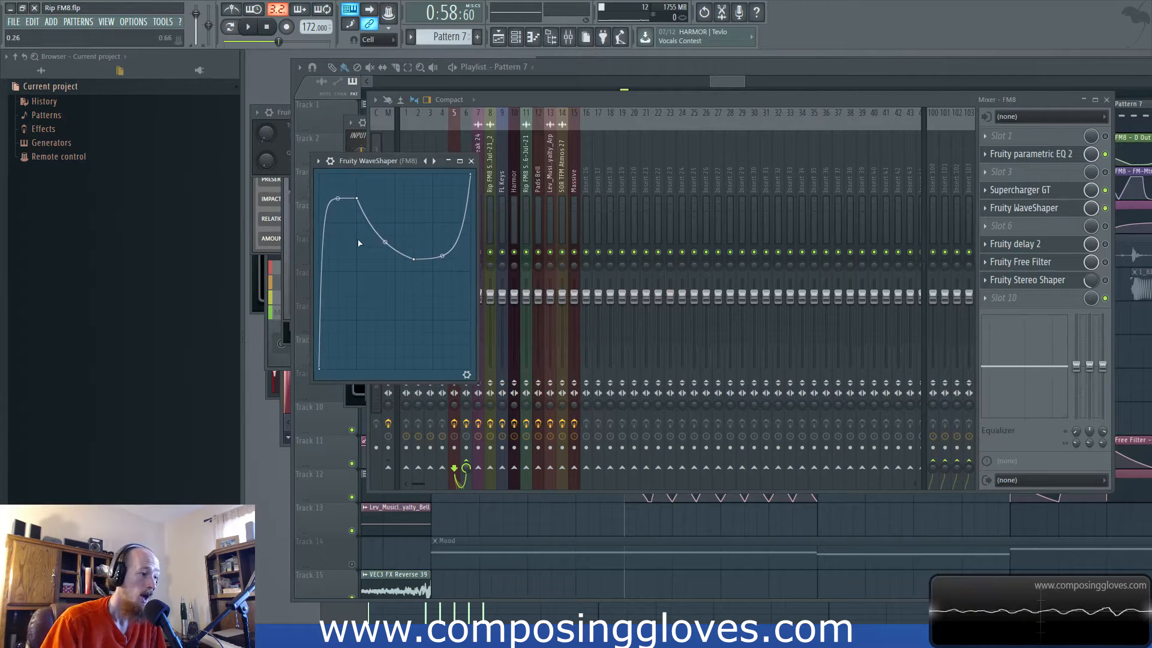
- Revisit Supercharger GT, examine the Fruity WaveShaper curve, and reposition the WaveShaper window over the mixer
click(1067, 188)
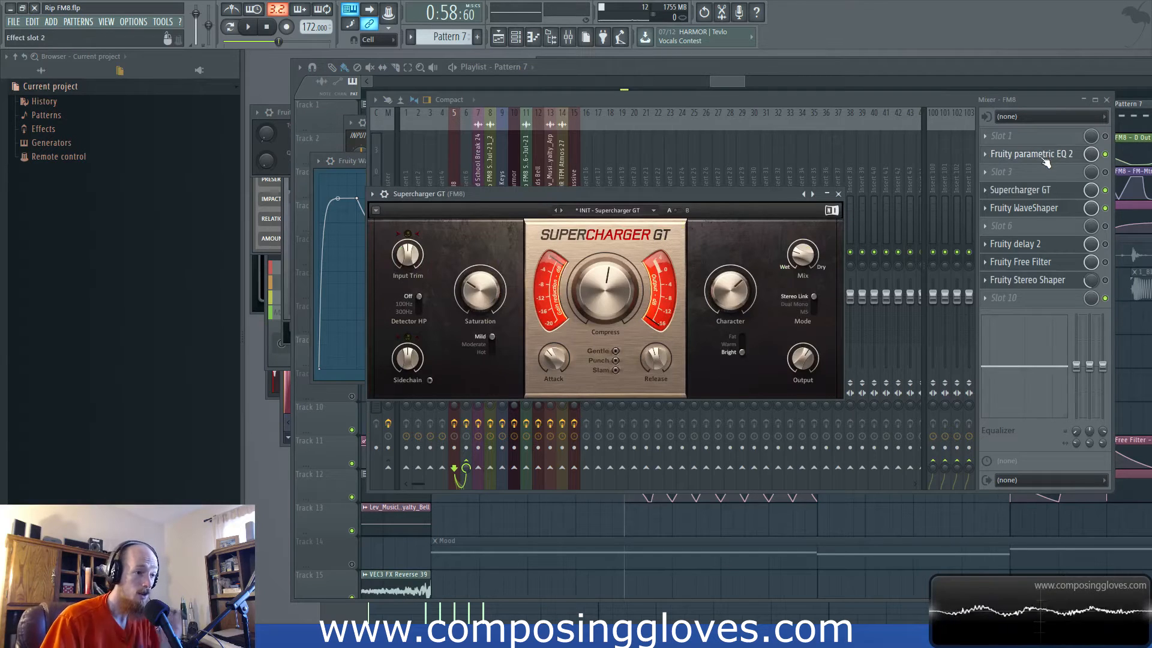
click(1047, 191)
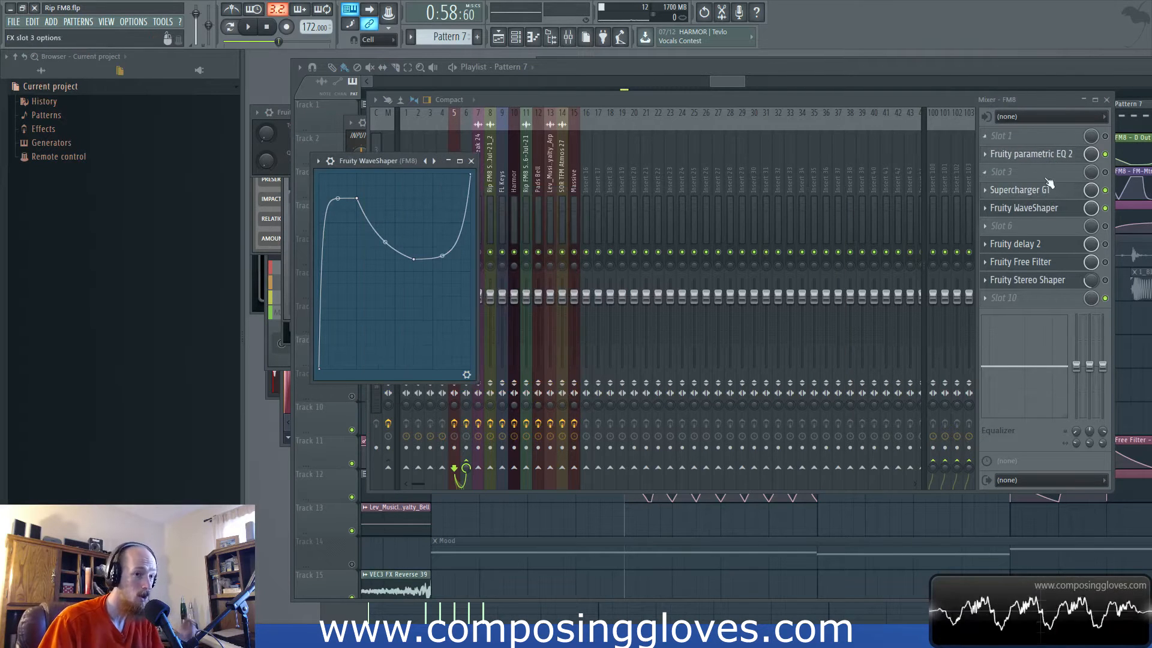
click(1044, 210)
click(1044, 211)
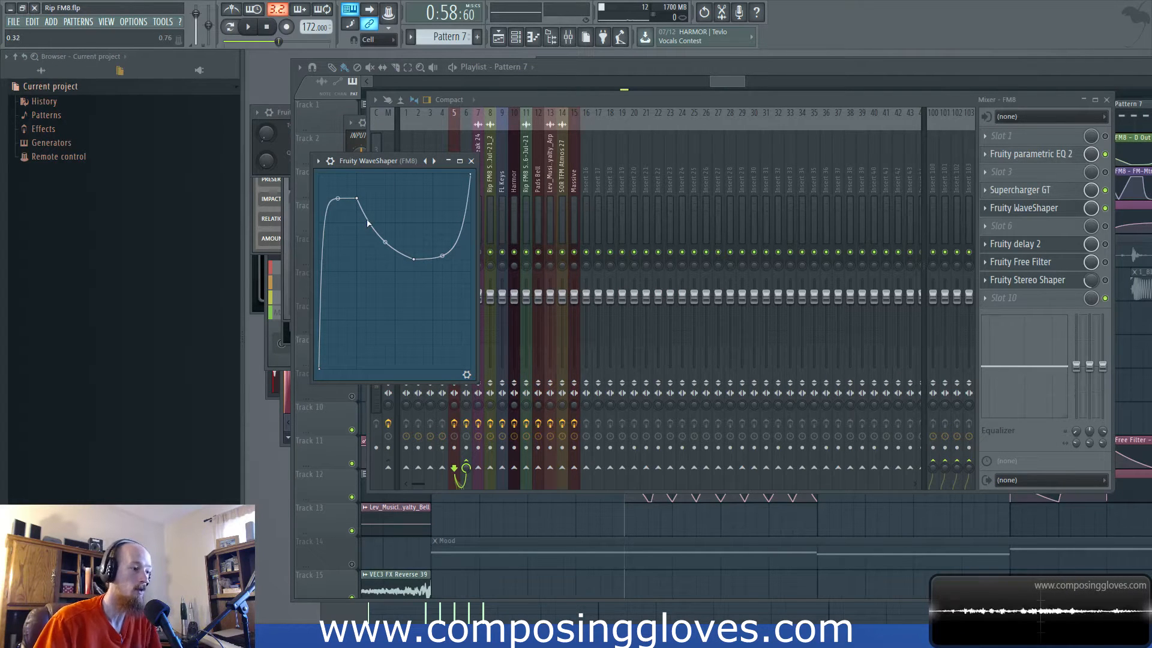
drag(390, 161, 421, 160)
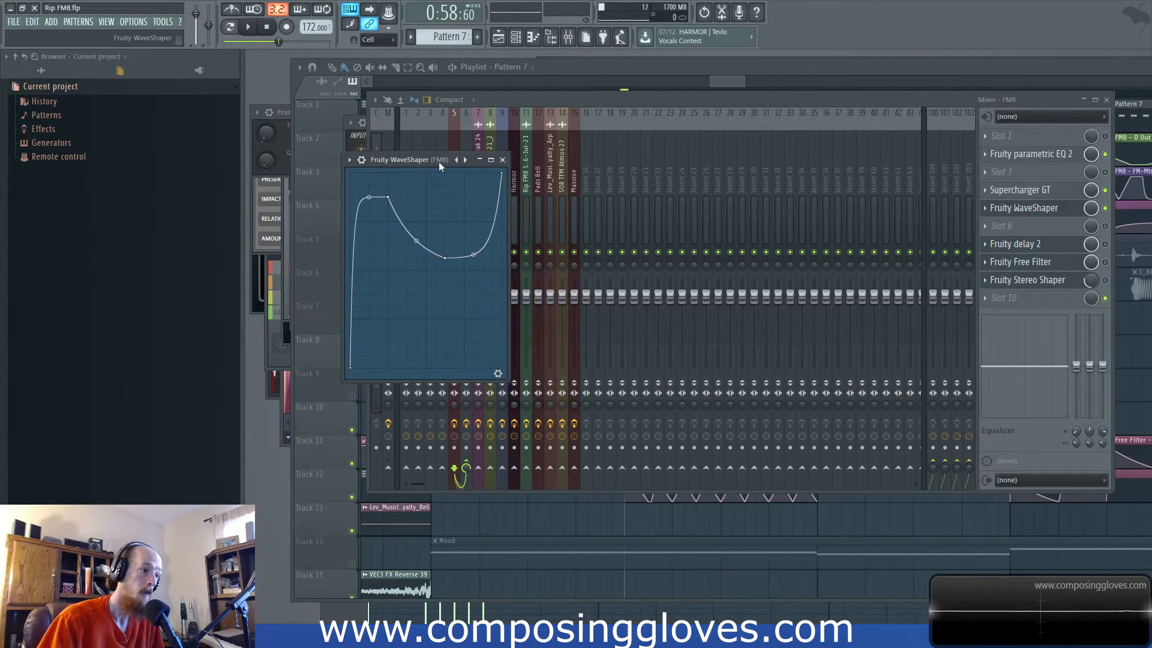
- Reposition the WaveShaper window, set the tension between points 2 and 3 to 11.50%, and play the bass
drag(439, 161, 451, 164)
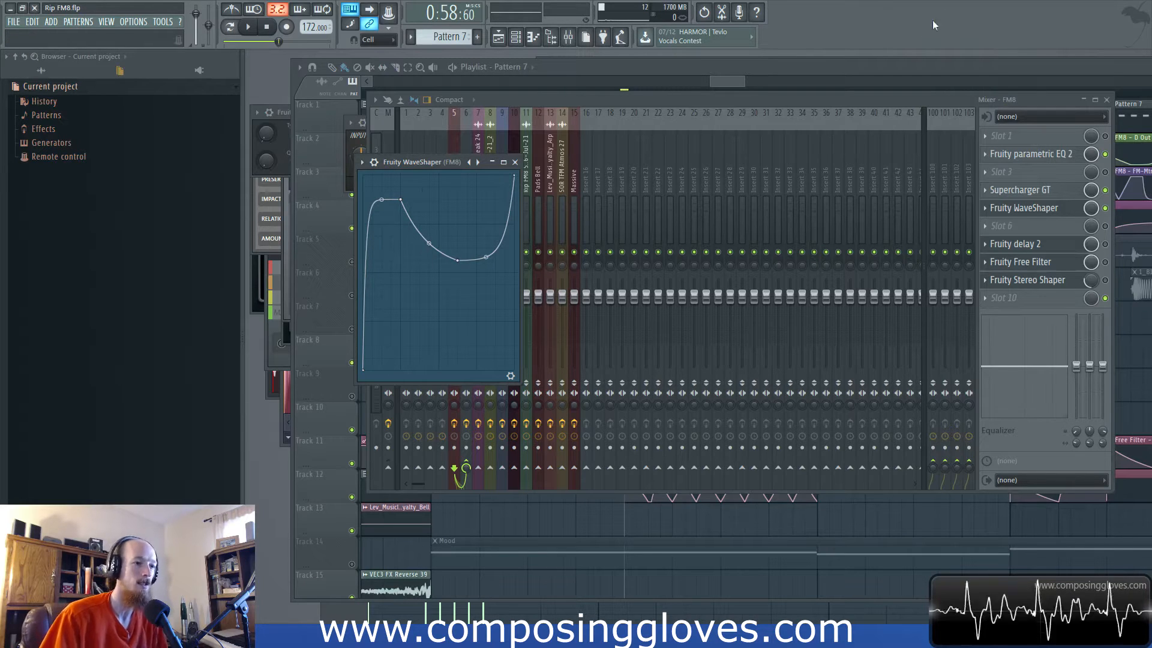
mouse_move(428, 239)
mouse_down()
mouse_move(426, 228)
mouse_move(430, 239)
mouse_up()
key(space)
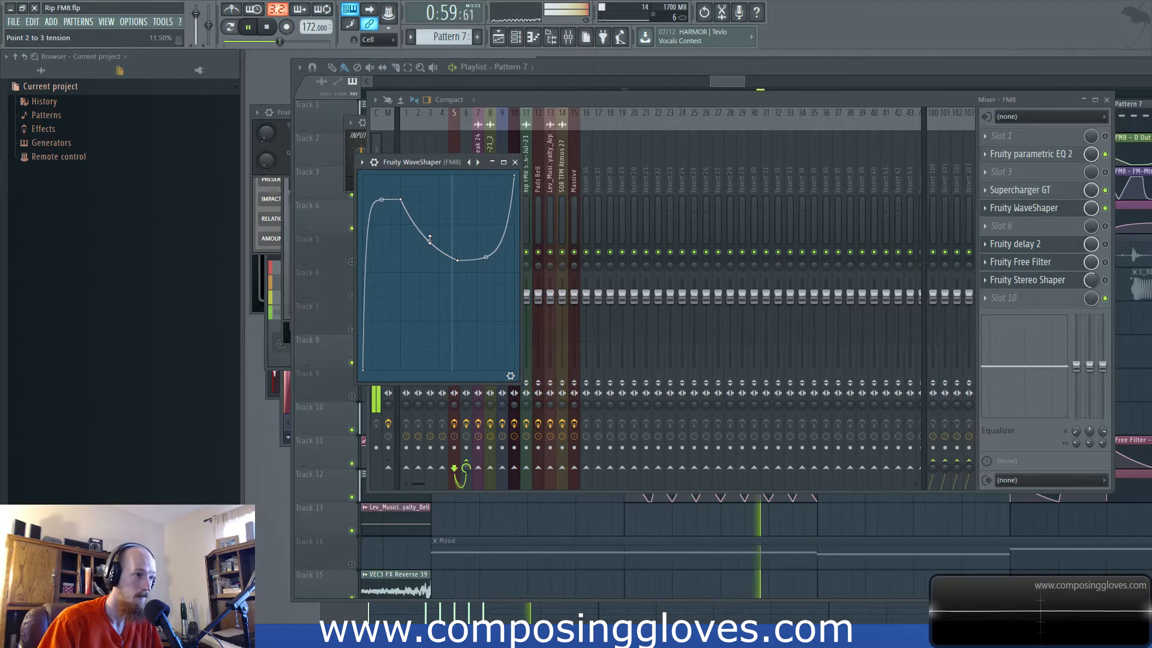
key(space)
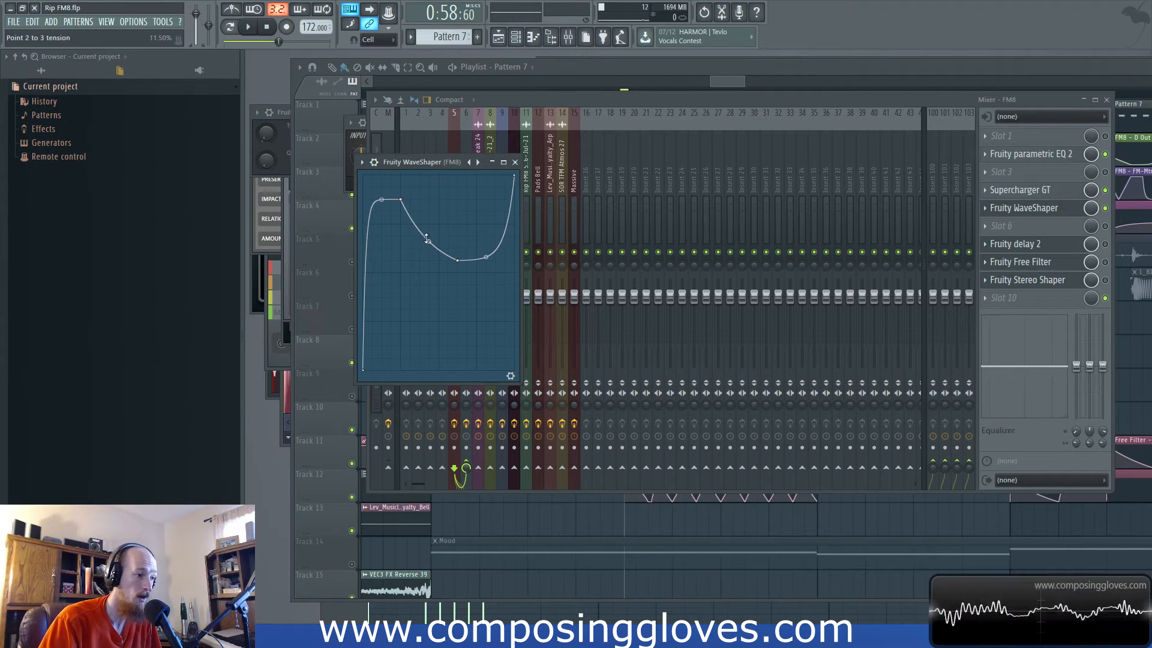
- Raise the WaveShaper's point 2 to 3 tension to 100%, bring it back to about 16%, and audition the distorted bass
drag(426, 238, 428, 261)
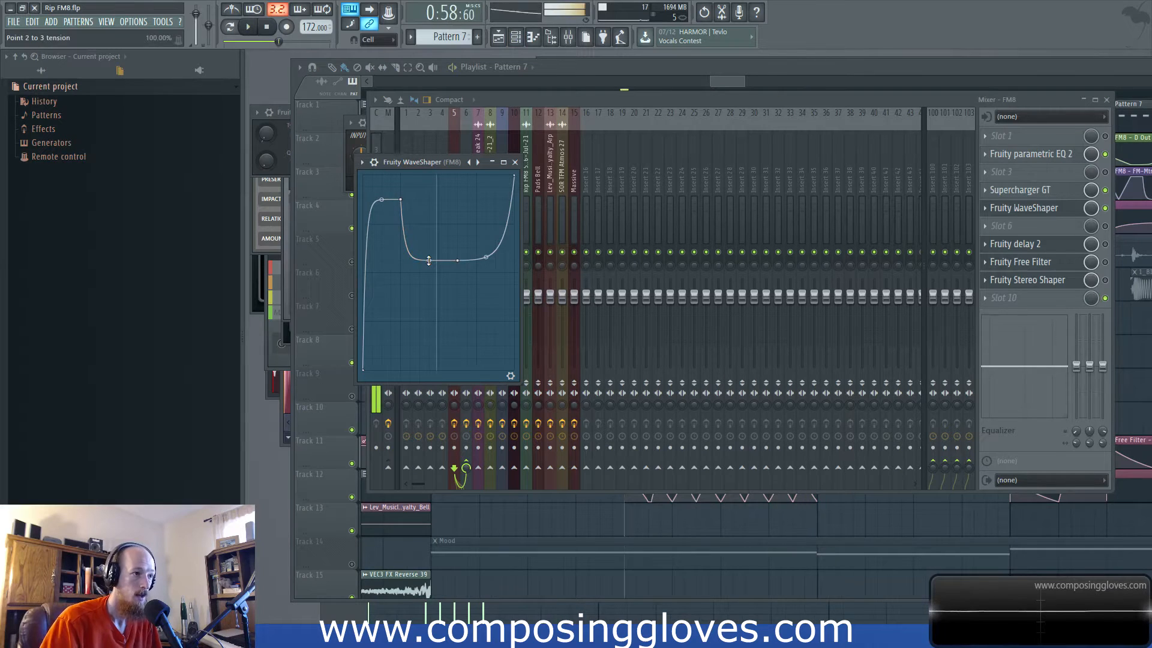
drag(428, 261, 428, 245)
key(space)
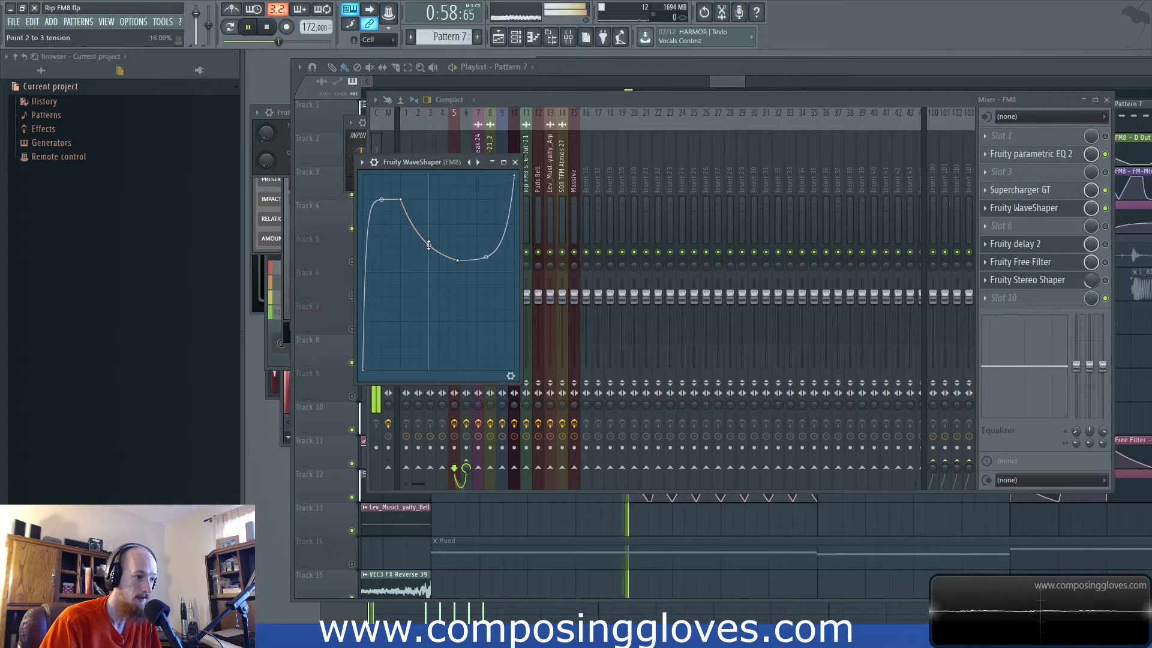
key(space)
drag(428, 245, 428, 246)
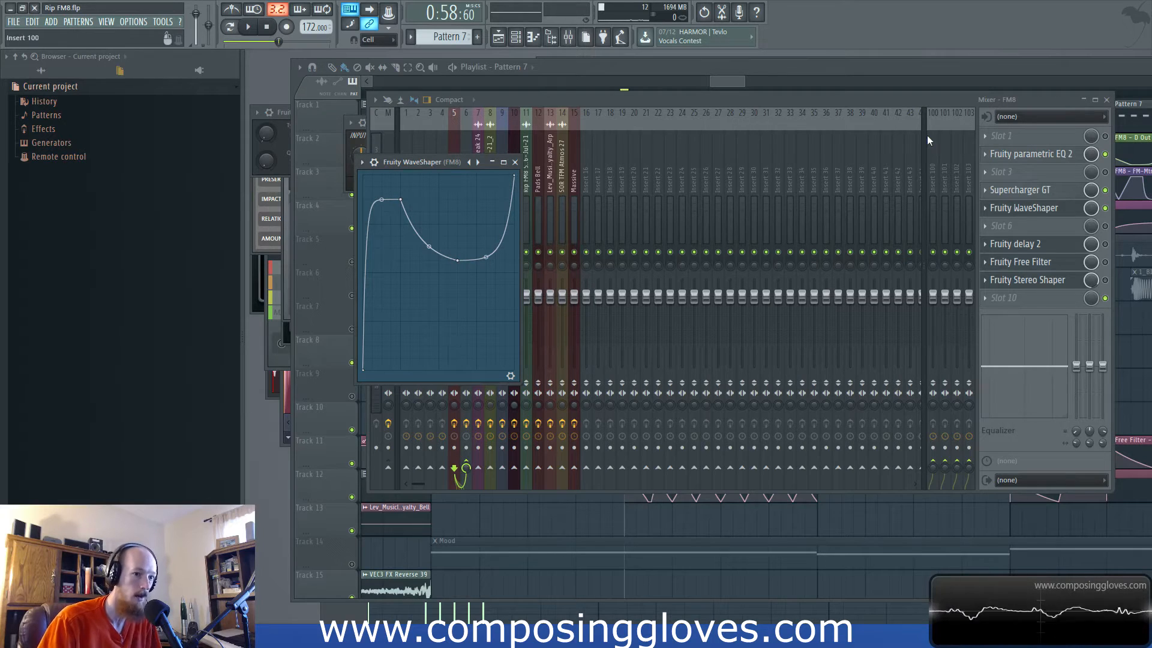
- Move the WaveShaper window aside, bring up Fruity delay 2's settings, and adjust its delay time
drag(455, 168, 540, 142)
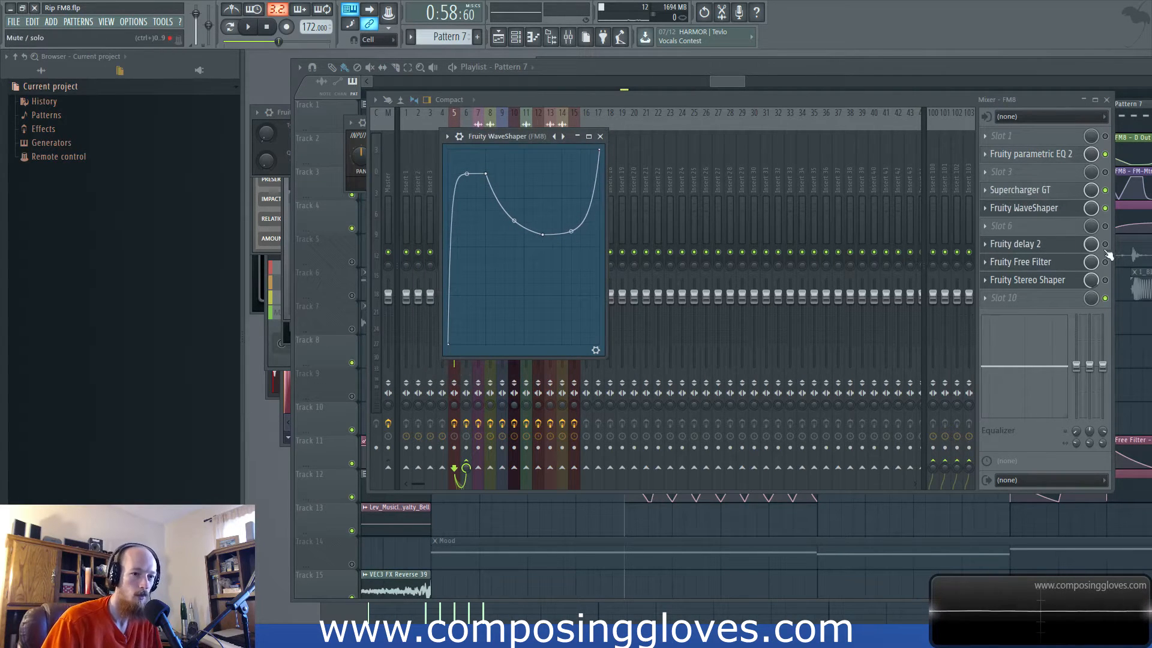
click(1059, 247)
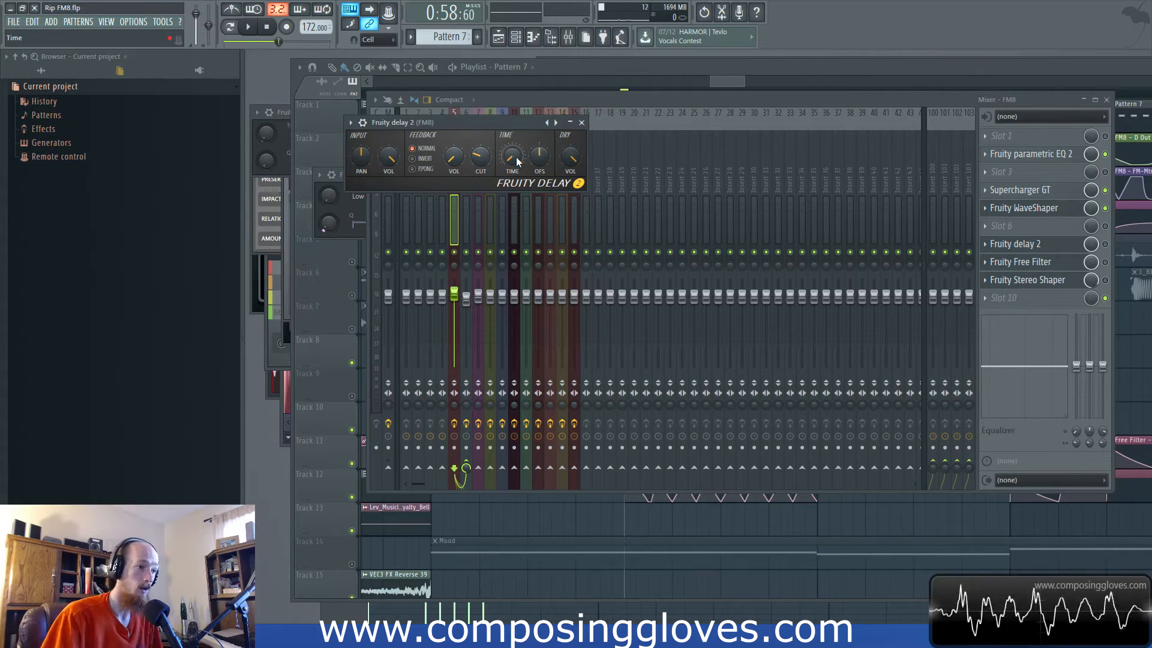
drag(514, 157, 510, 161)
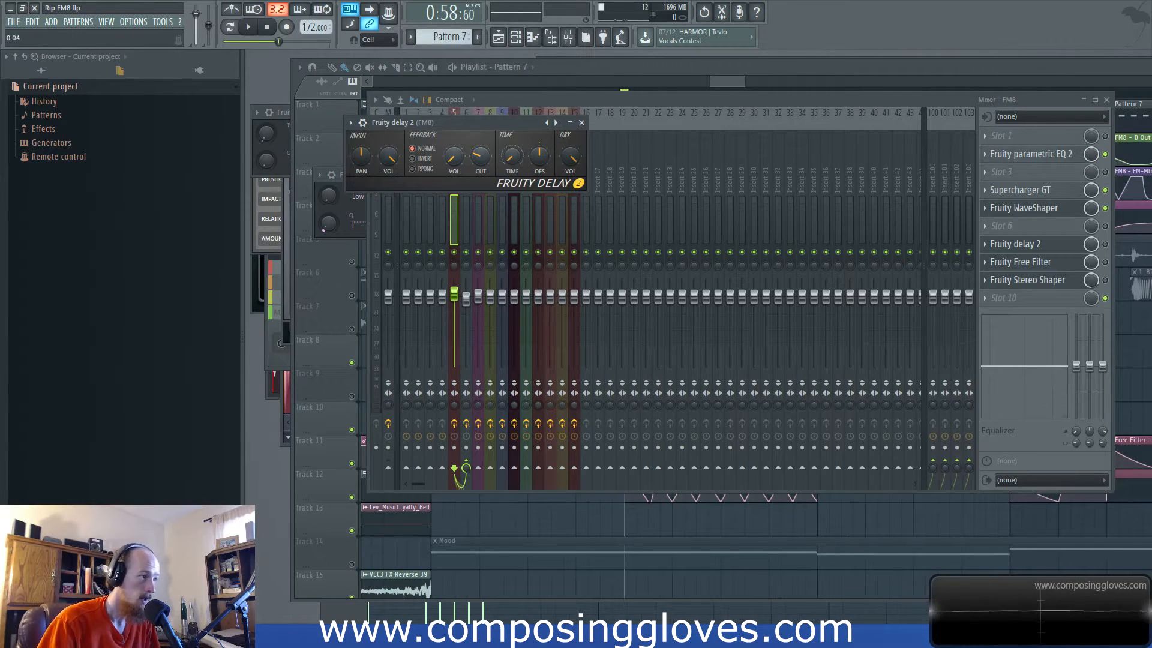
drag(512, 159, 512, 161)
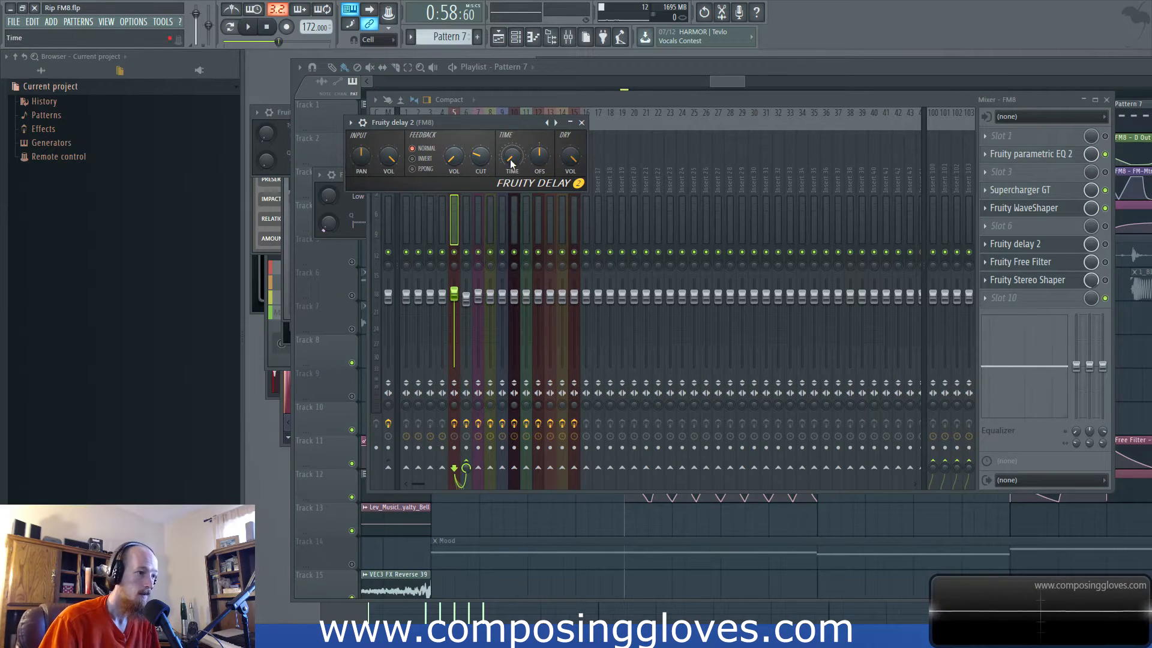
click(1037, 210)
click(1027, 244)
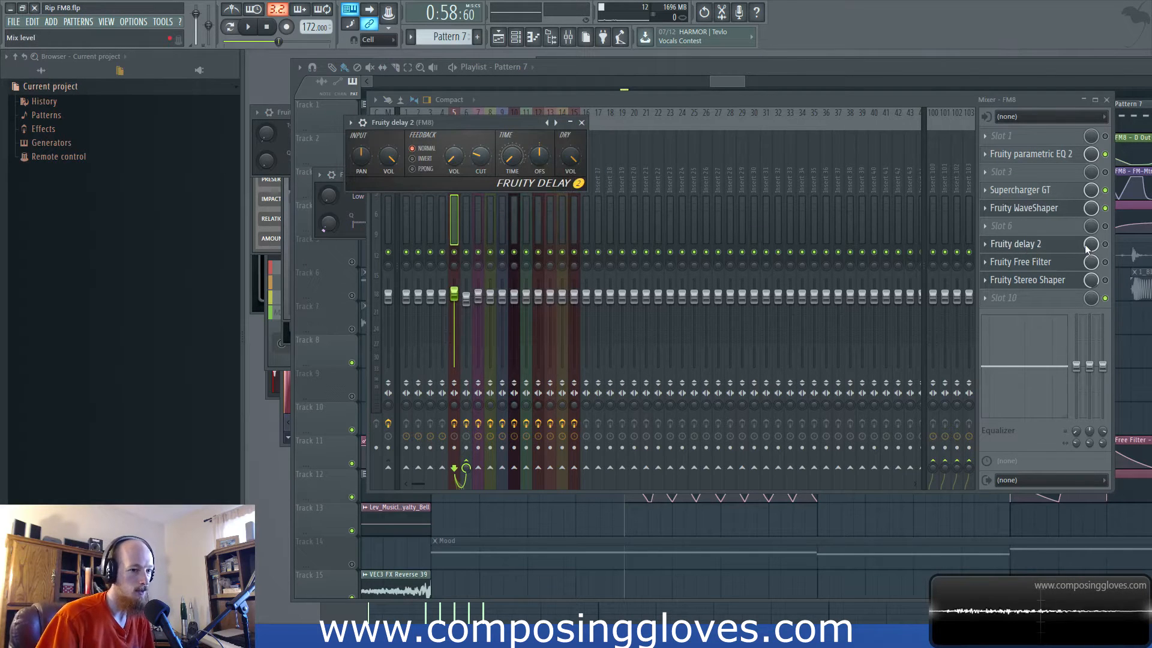
- Enable Fruity delay 2 in slot 7 of the FM8 mixer track and play the bass through it with its settings shown
click(1106, 245)
key(space)
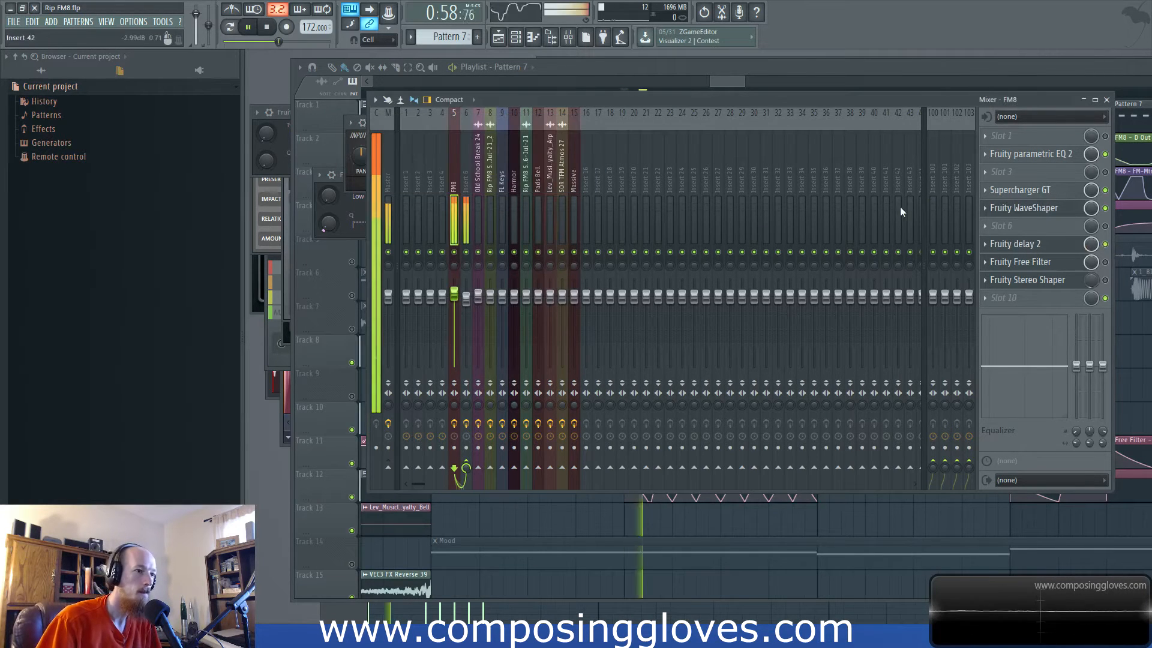
click(1038, 245)
key(space)
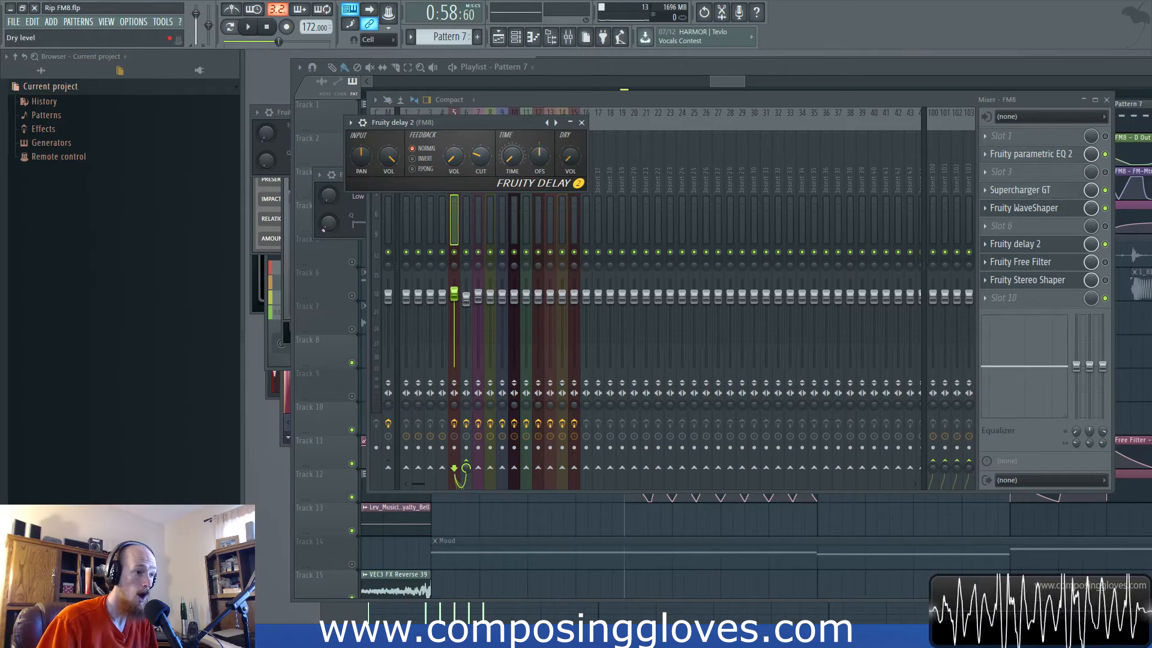
key(space)
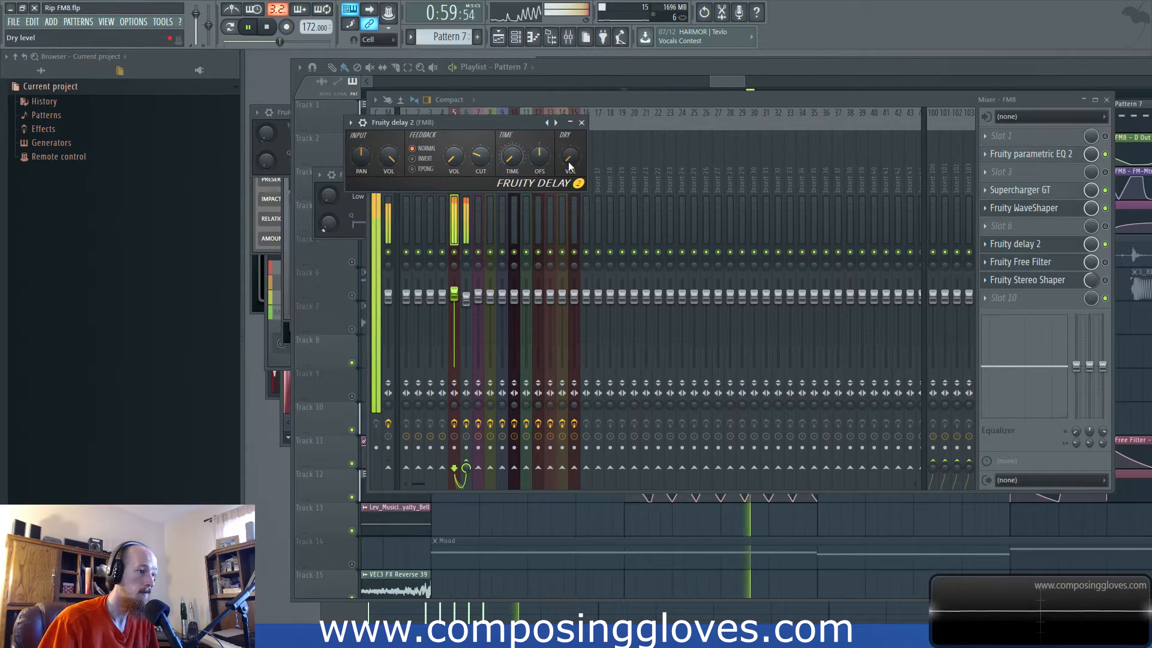
key(space)
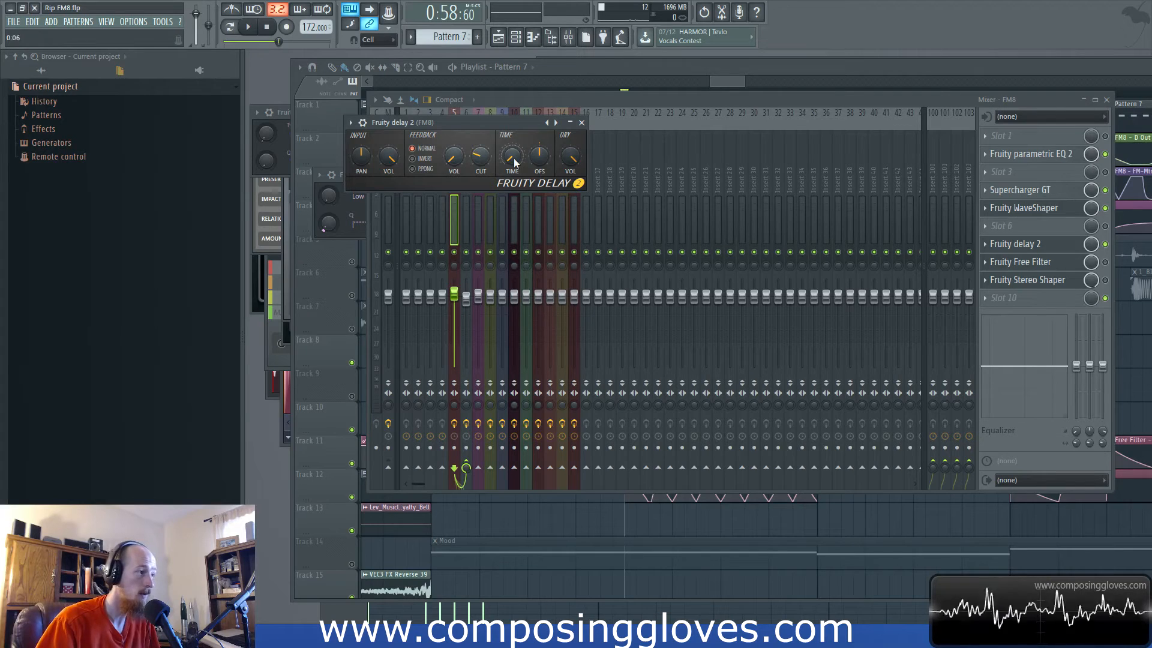
- Audition the bass with Fruity delay 2's time at 0:06 and 0:01, restarting playback for each comparison
key(space)
key(space)
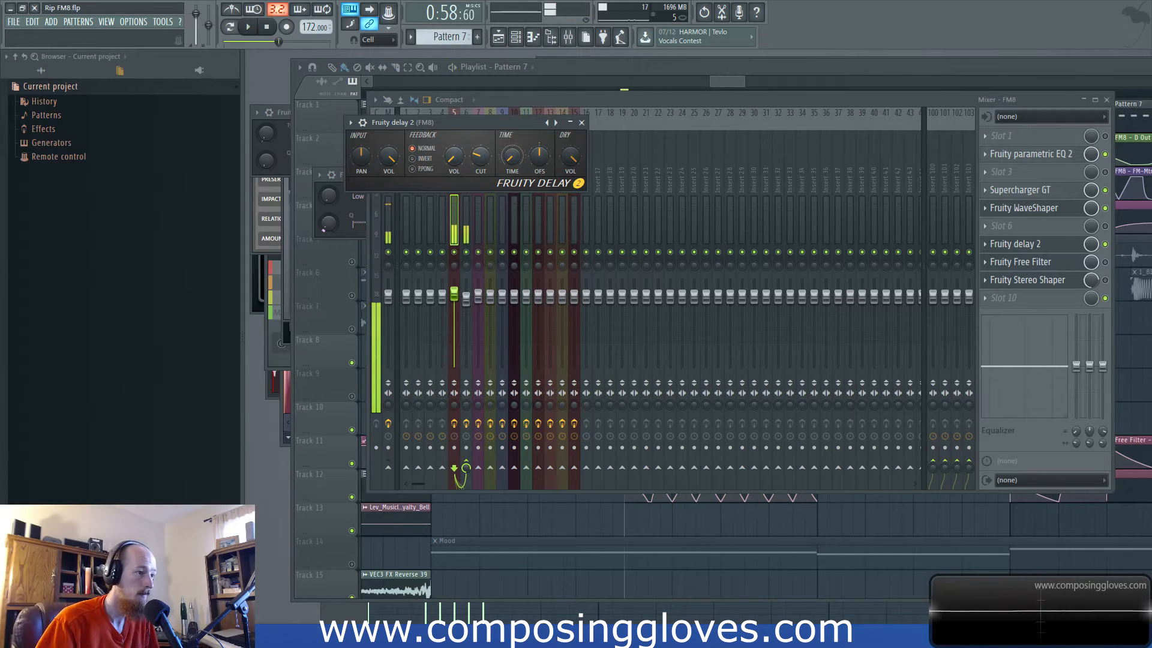
key(space)
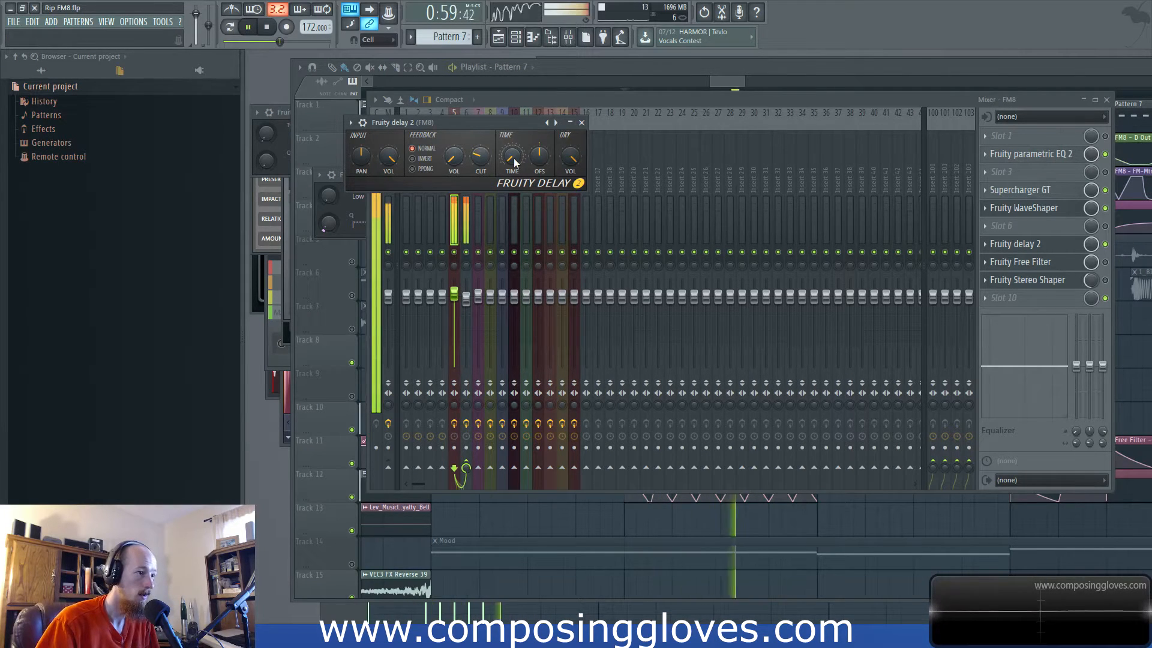
key(space)
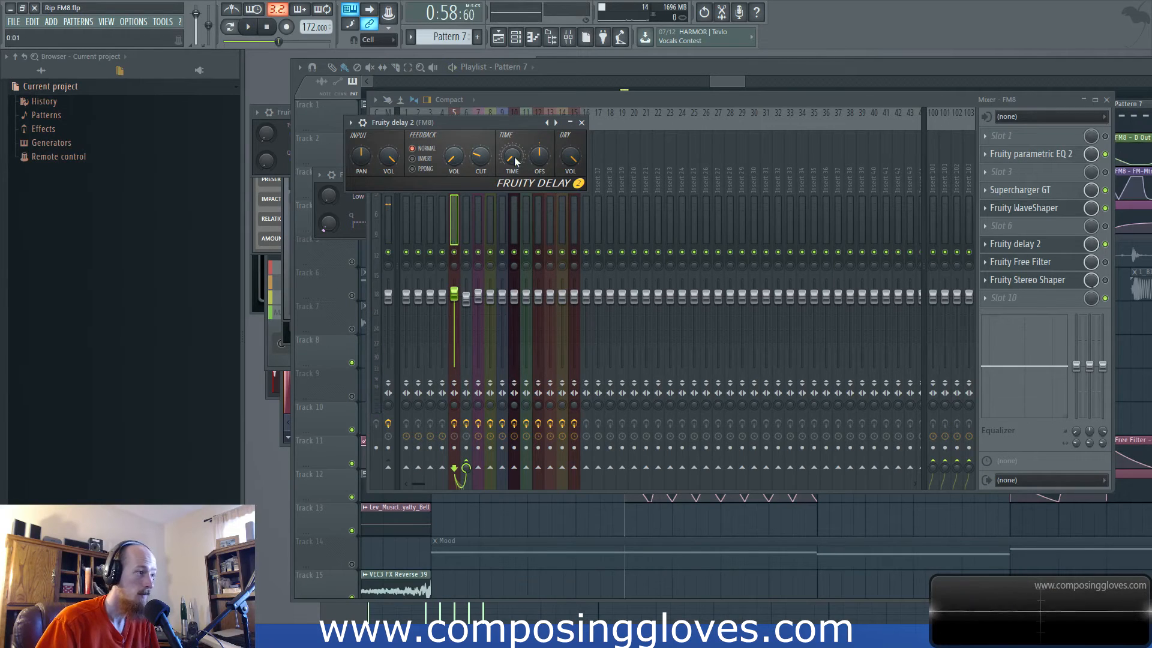
key(space)
key(space)
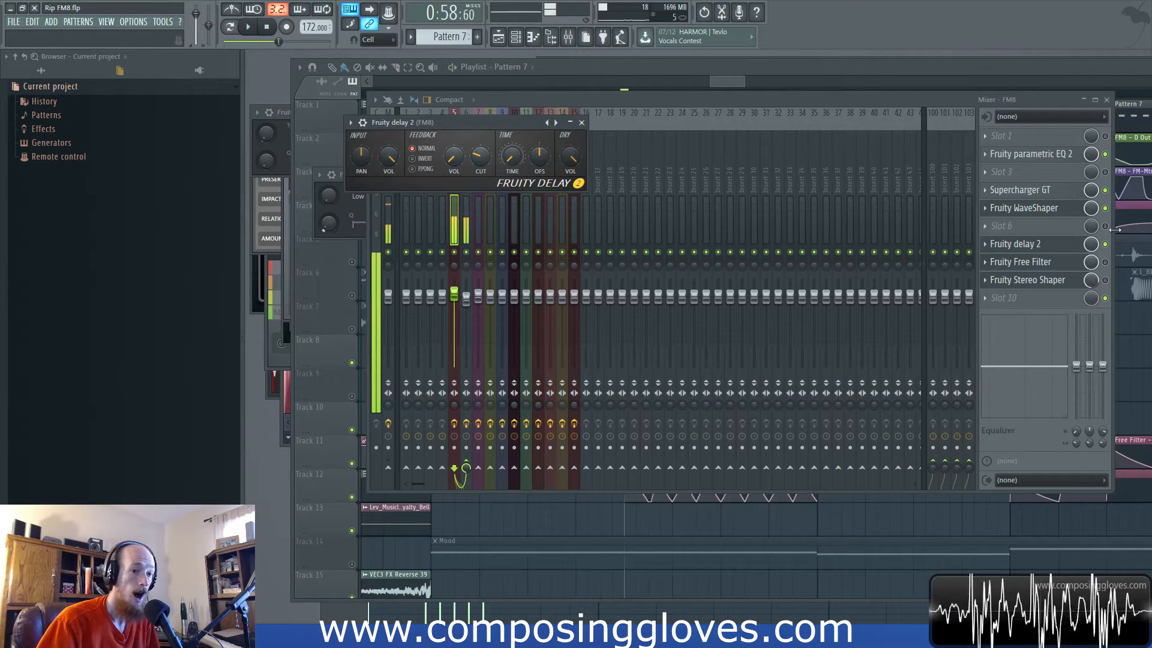
- Disable Fruity delay 2 in slot 7 and play the bass without it for comparison
click(1105, 244)
key(space)
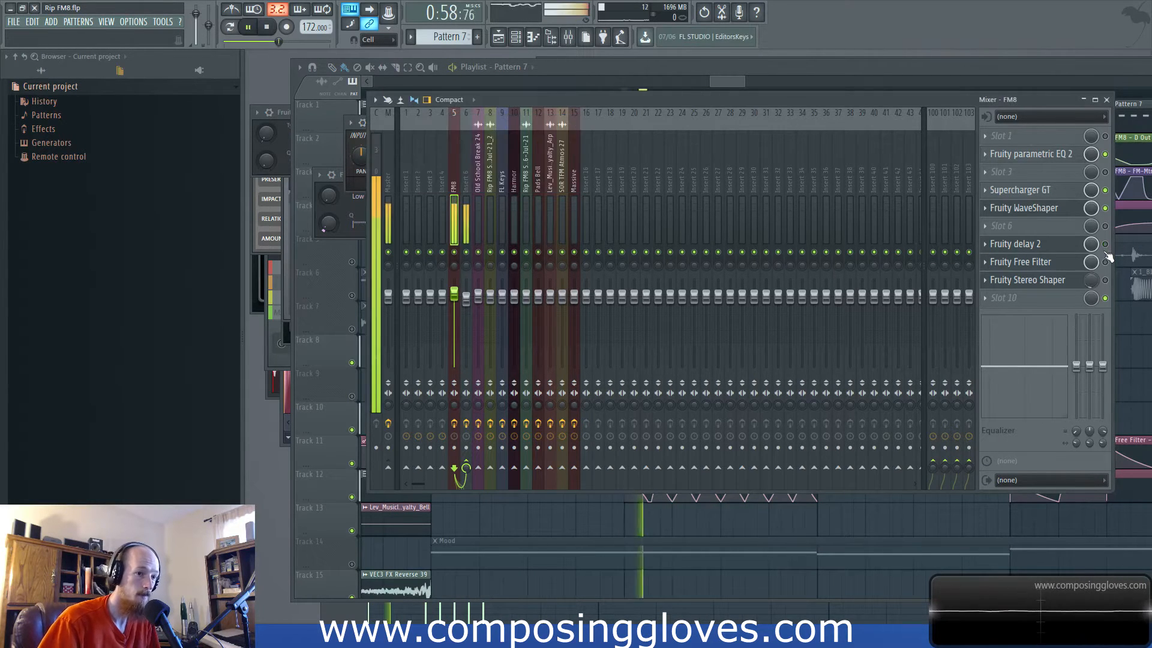
key(space)
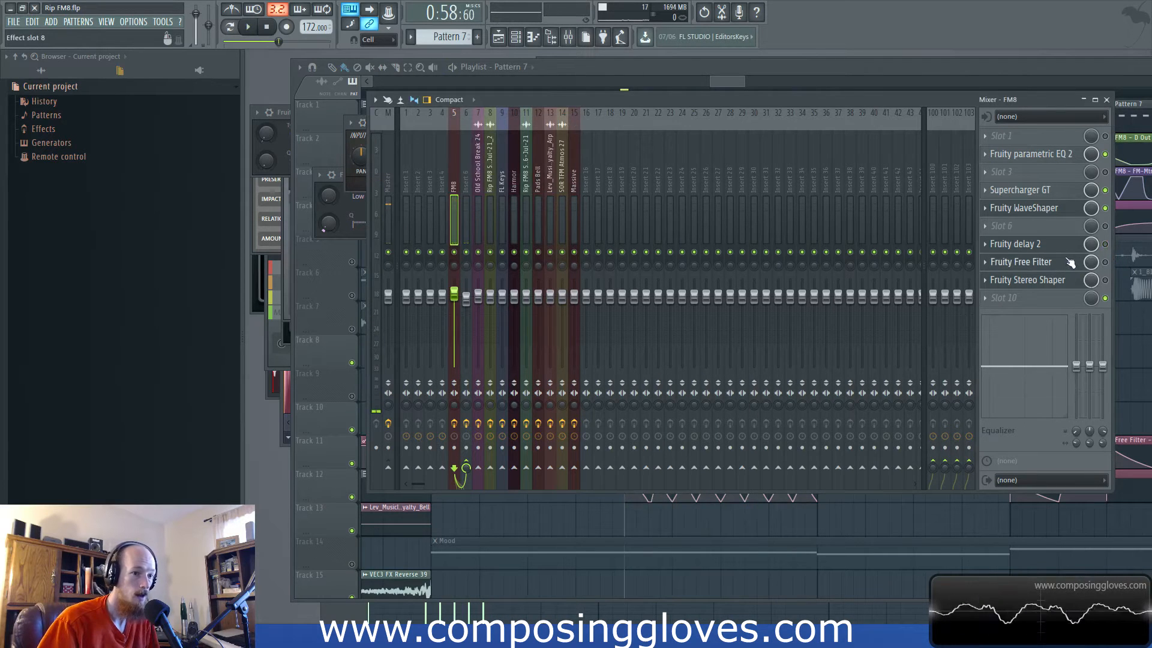
- Enable Fruity Free Filter in slot 8, show its settings, and play the bass through the automated low-pass filter
click(1105, 262)
click(1059, 278)
click(1058, 268)
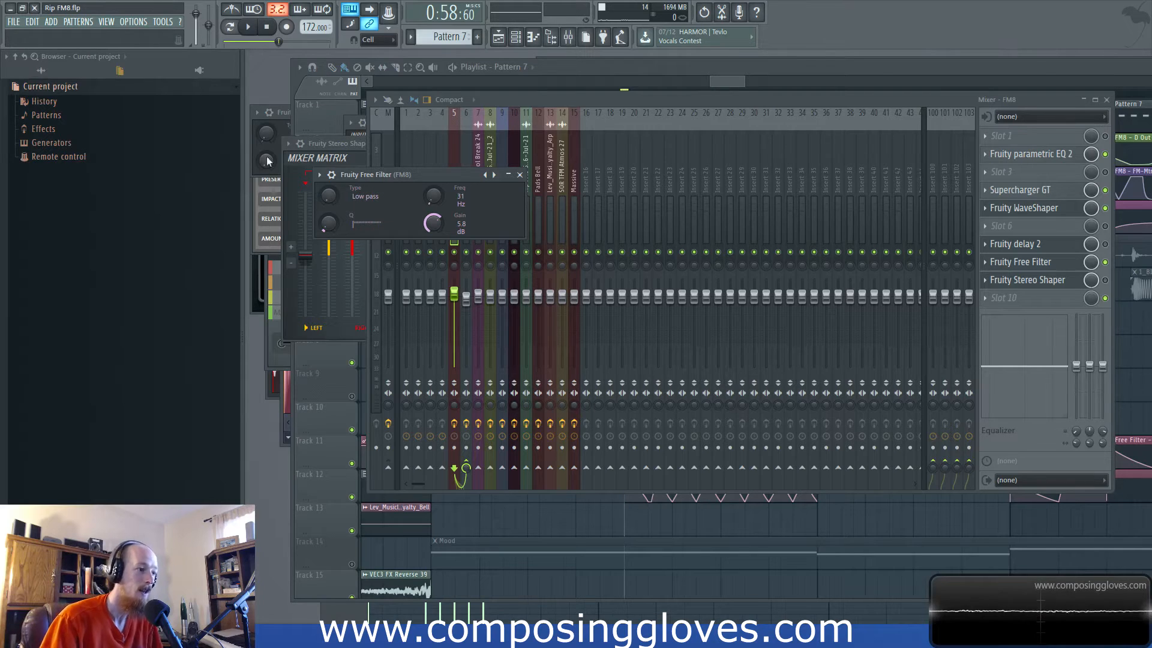
key(space)
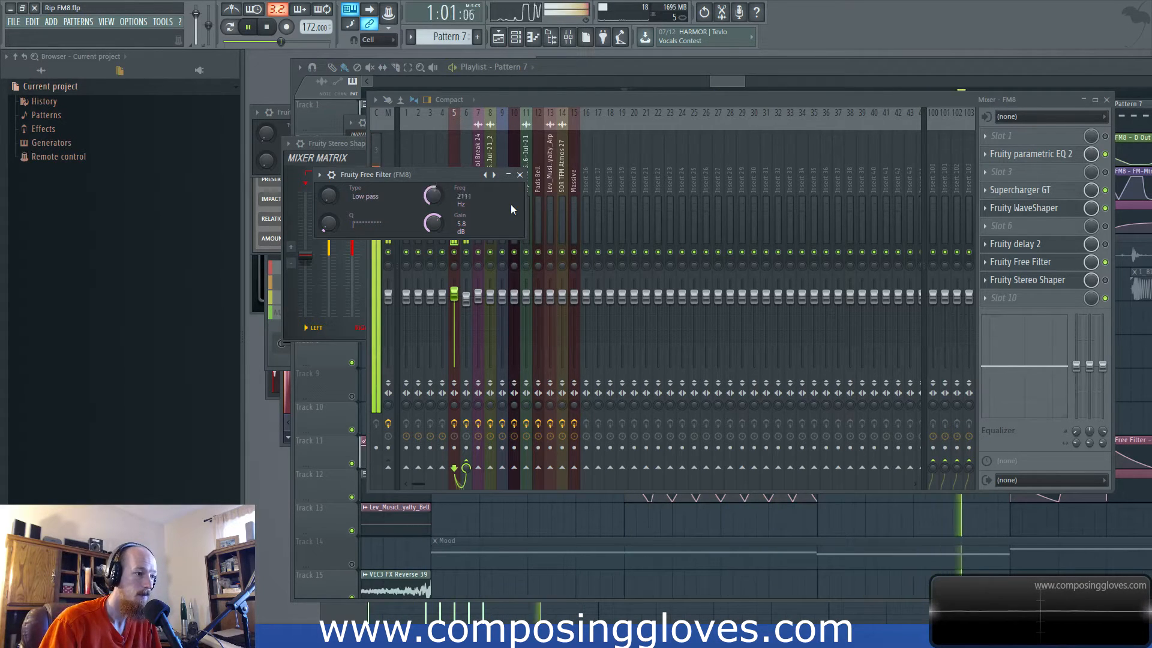
key(space)
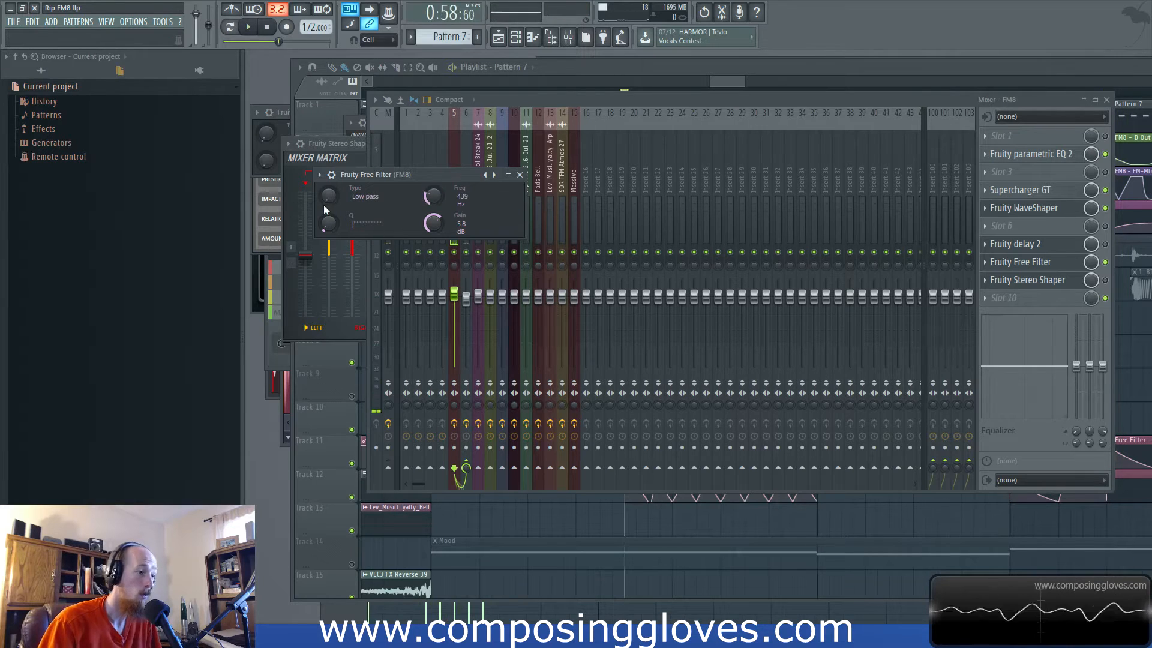
- Check the Free Filter's type control, play the bass again, and reposition the filter window over the mixer
drag(328, 199, 329, 203)
key(space)
key(space)
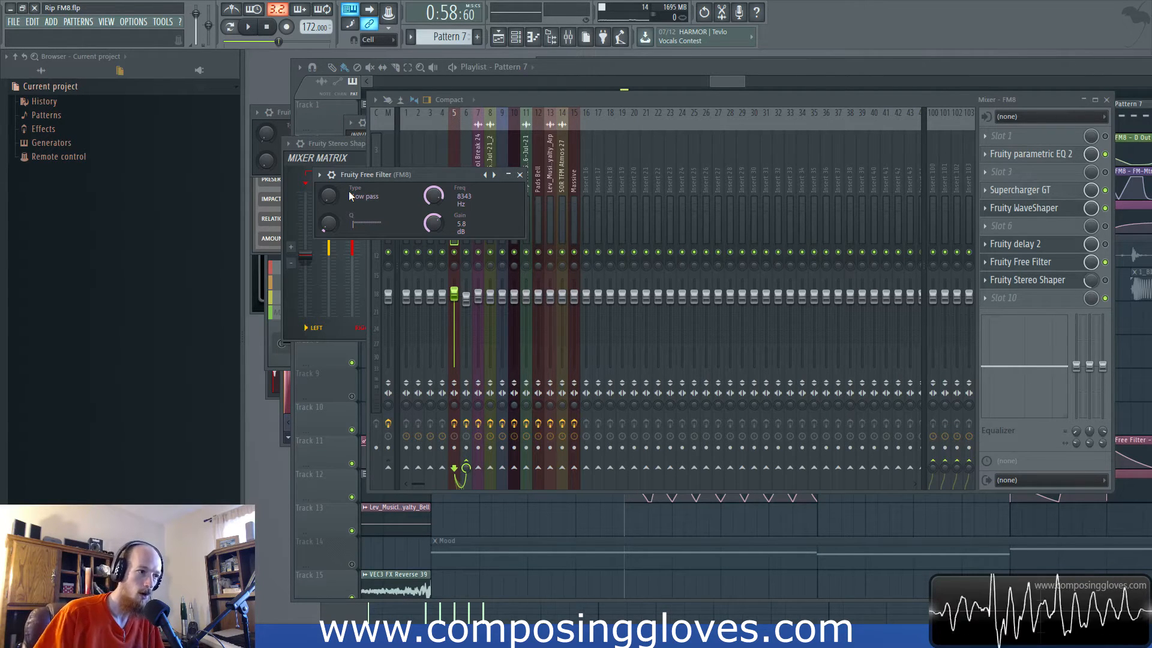
drag(423, 188, 440, 162)
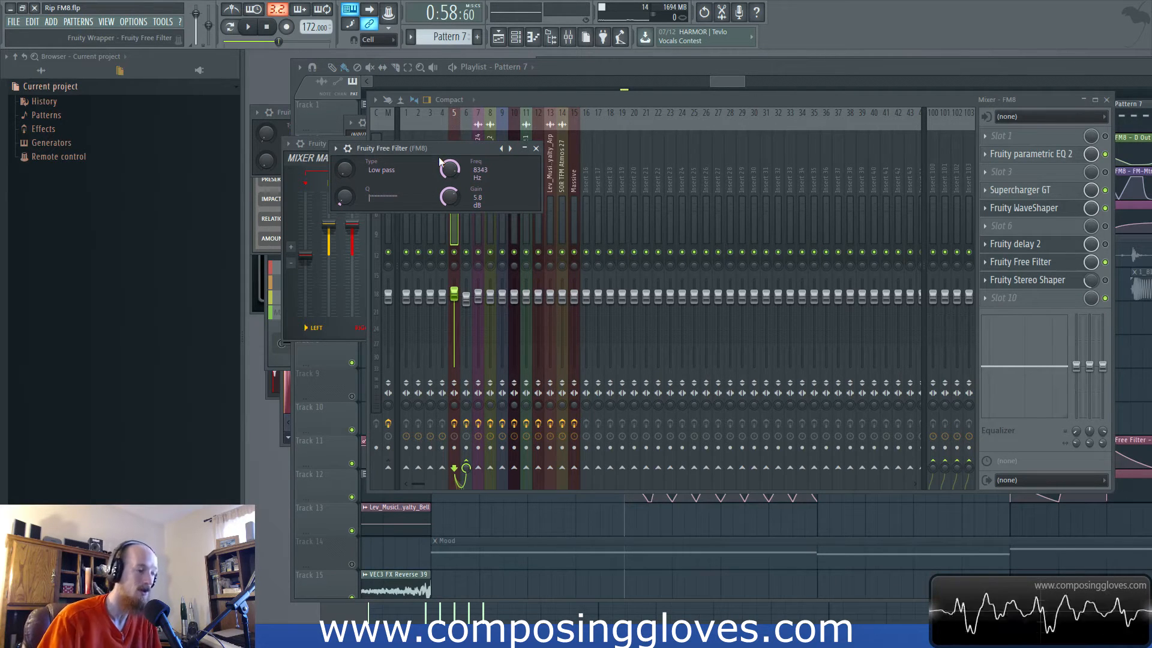
drag(448, 146, 452, 139)
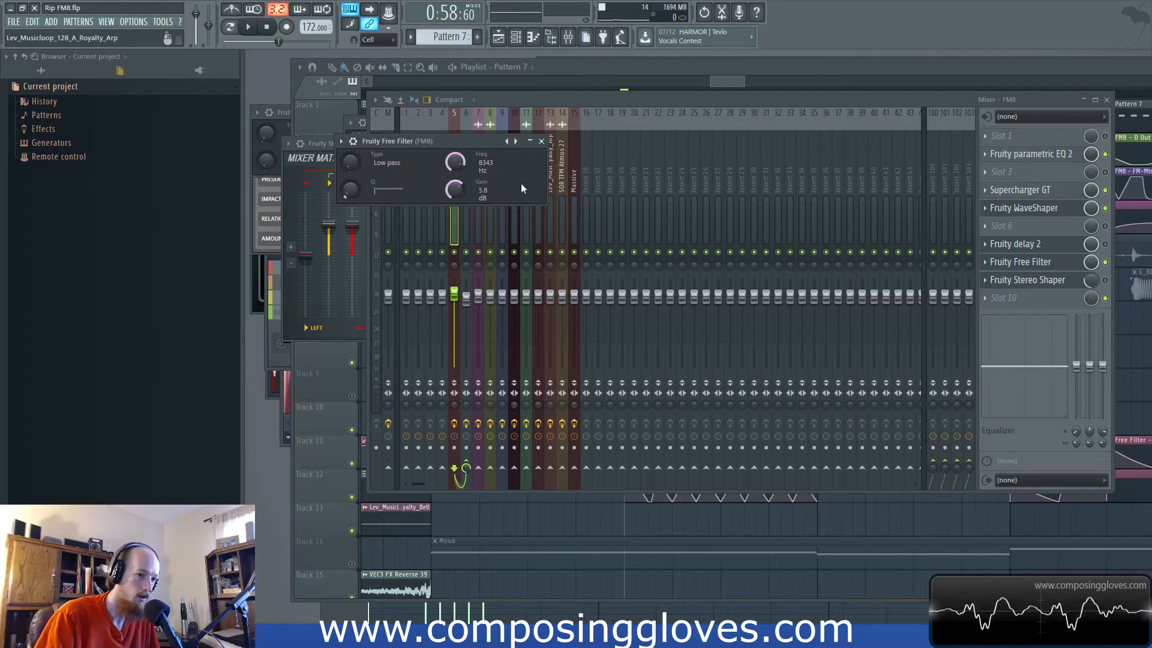
- Bring the playlist forward and show the Stereo Shaper mix level and Free Filter frequency automation clips
click(1050, 280)
click(1050, 280)
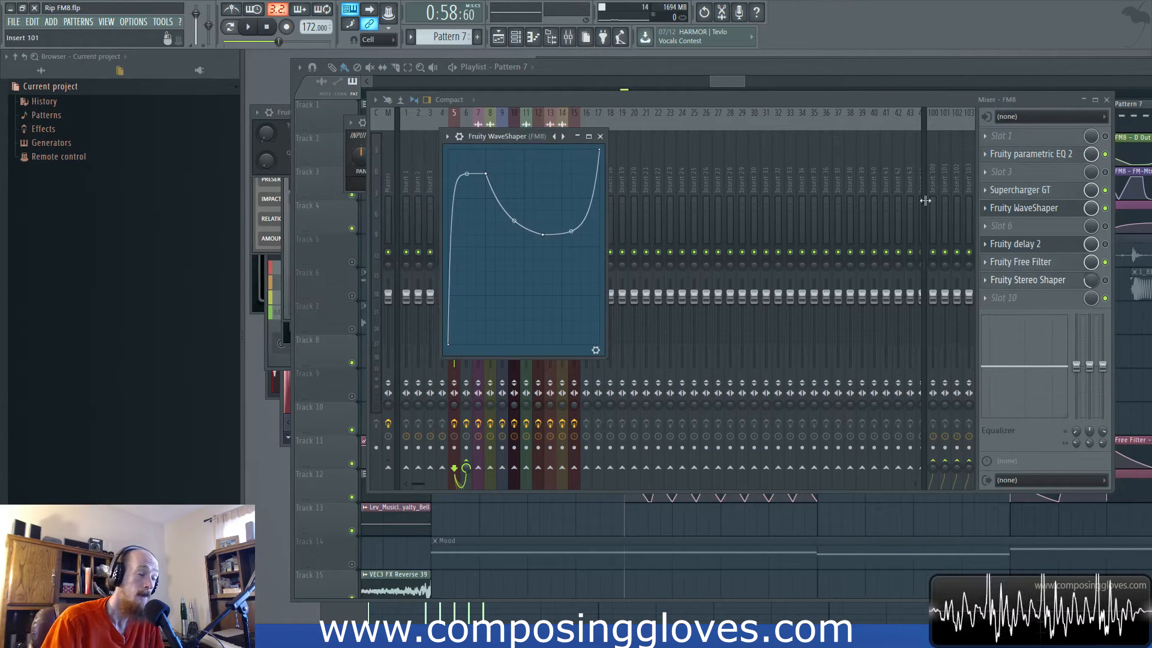
mouse_move(744, 79)
mouse_down()
mouse_move(716, 88)
mouse_move(737, 90)
mouse_up()
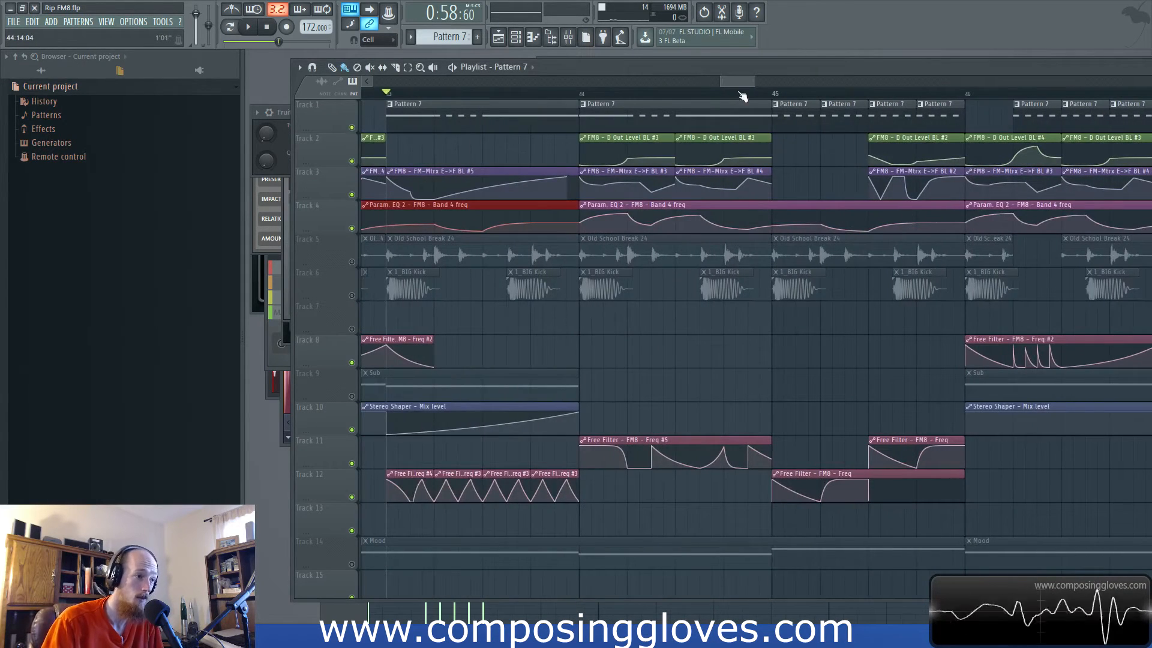
- Return to the mixer, examine Fruity Stereo Shaper's matrix and delay settings, and enable it in slot 9
click(571, 43)
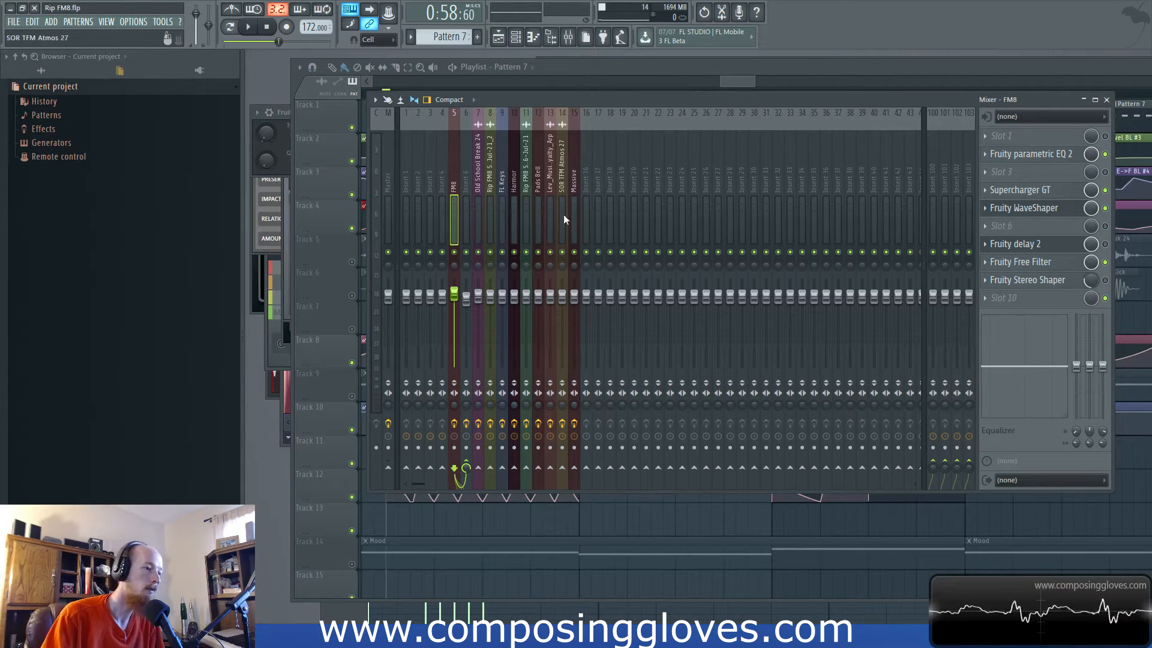
click(1054, 282)
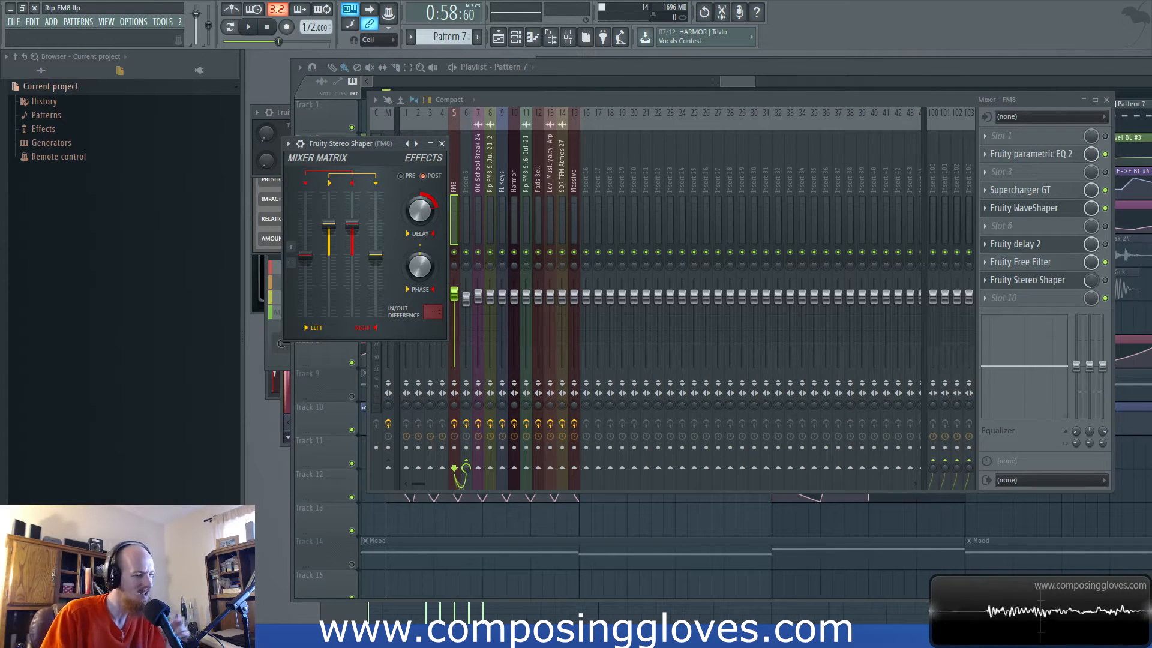
click(1056, 297)
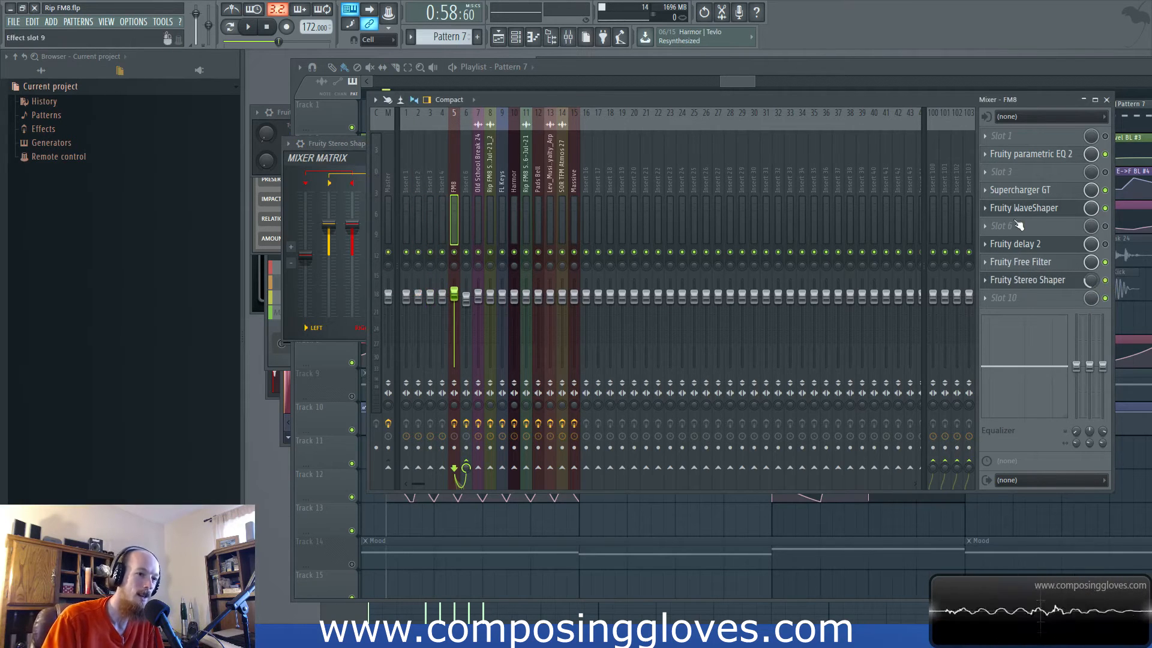
- Review the drop's automation clips in the playlist around bars 43 to 45 and return to the mixer
click(741, 79)
drag(684, 172, 773, 164)
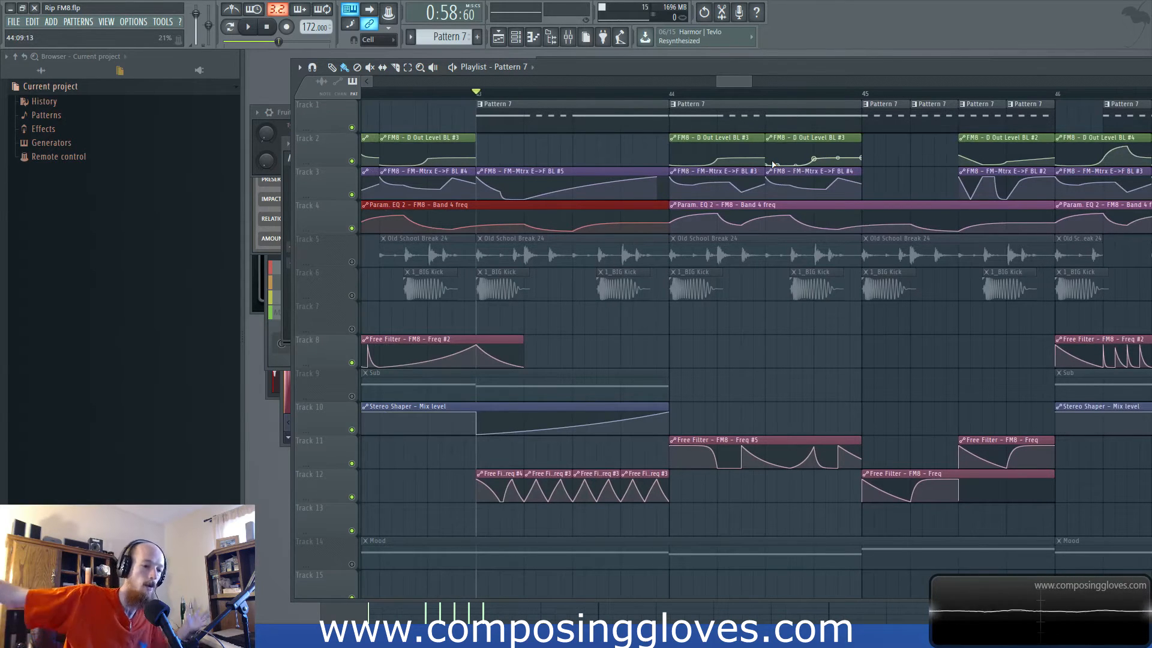
scroll(540, 406, up, 2)
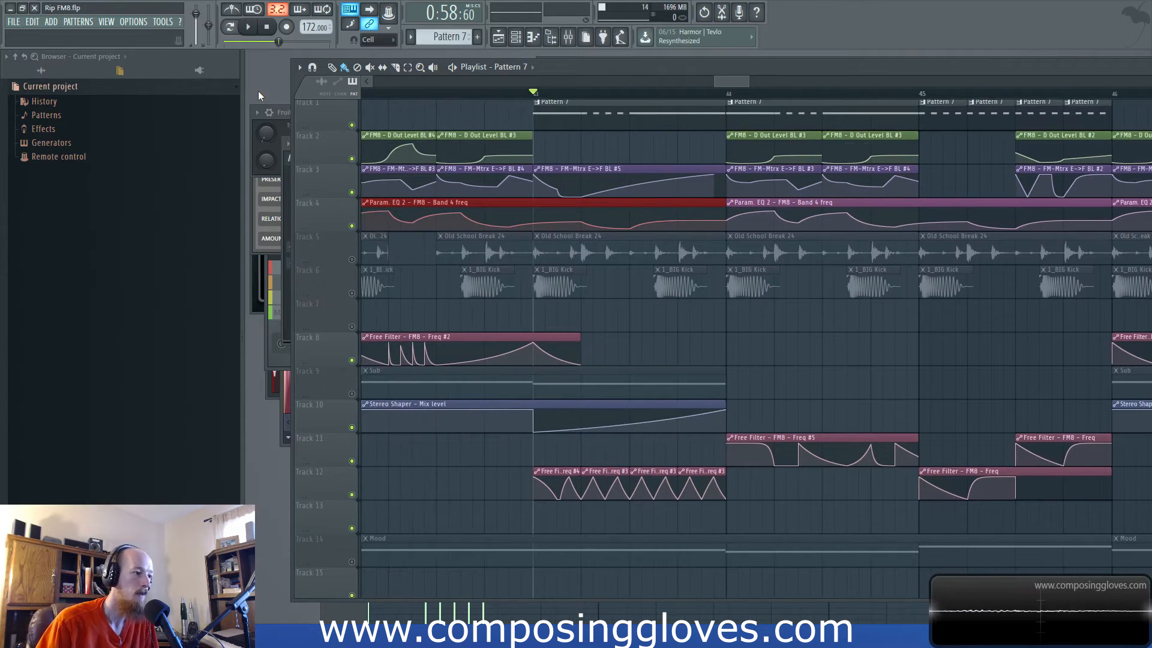
key(F6)
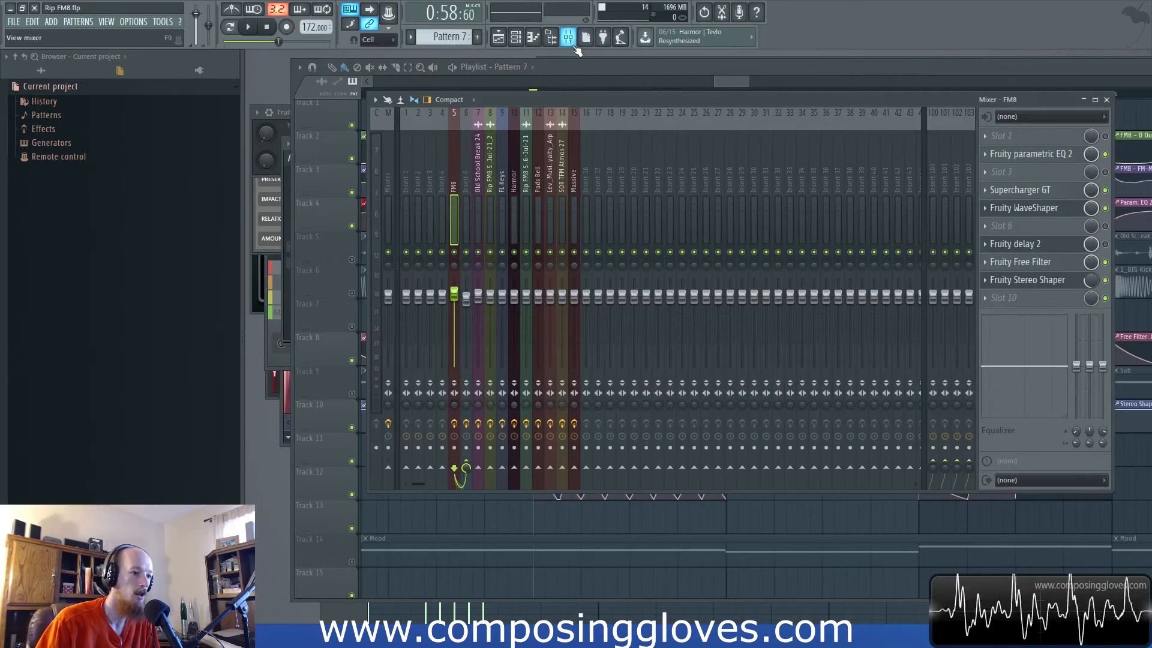
- Examine the Fruity Stereo Shaper's plugin options and its Mixing presets on the FM8 mixer track
click(568, 36)
click(1056, 280)
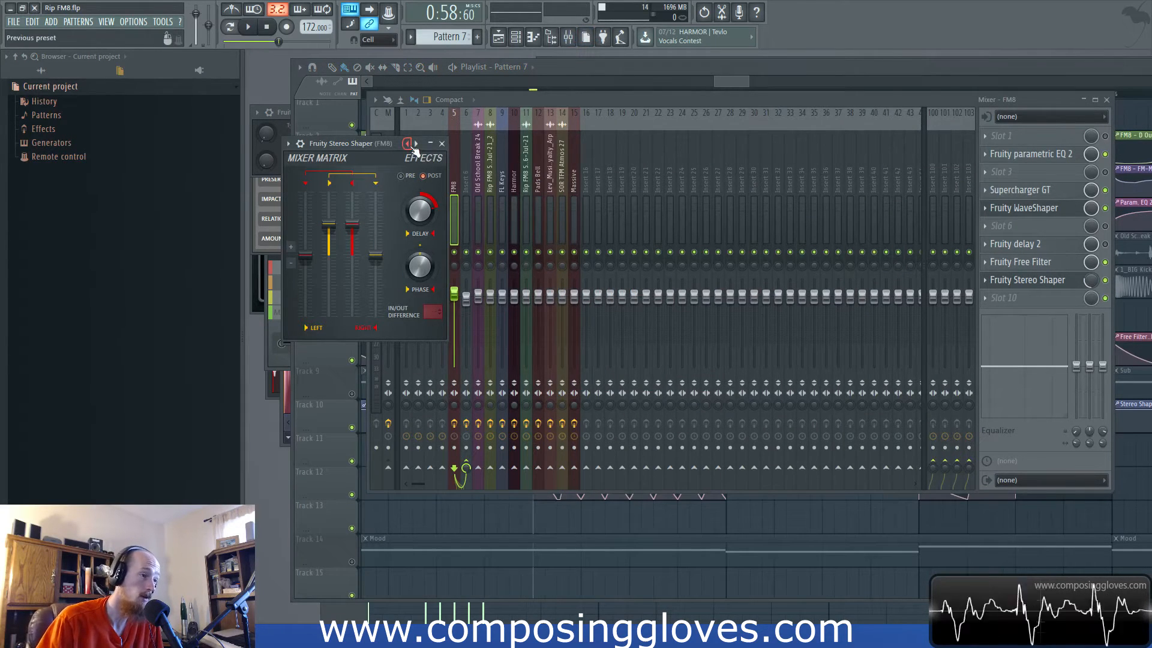
click(289, 144)
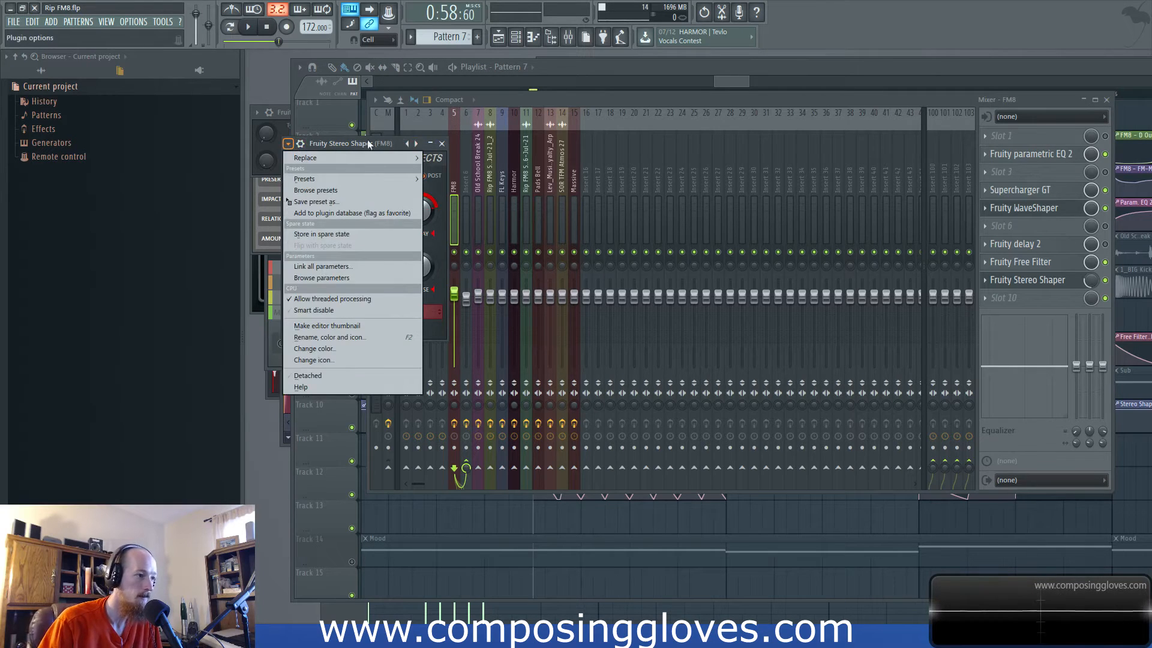
right_click(414, 144)
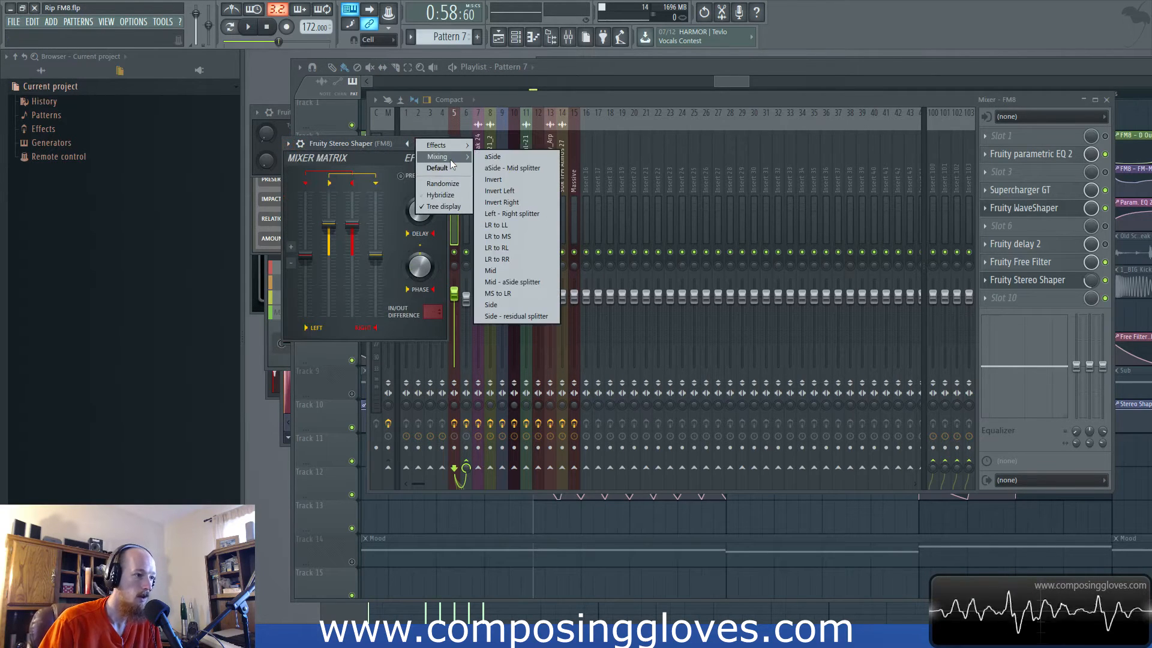
mouse_move(454, 146)
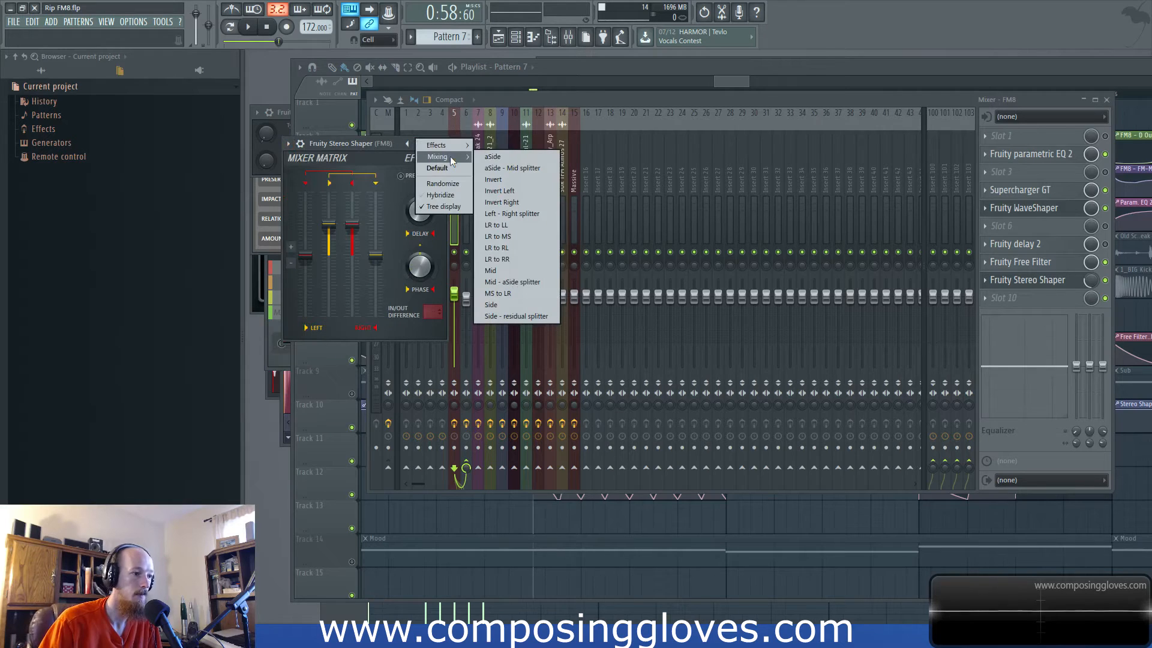
click(357, 144)
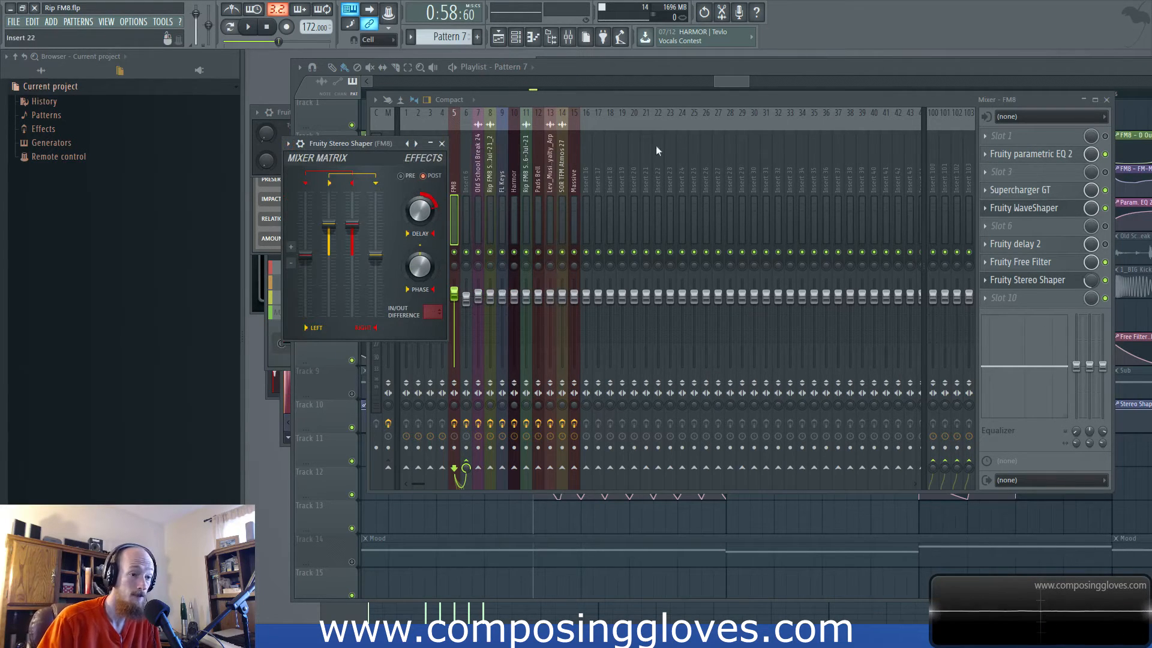
- Play the FM8 bass drop from bar 43 in the playlist and follow its automation clips
click(744, 81)
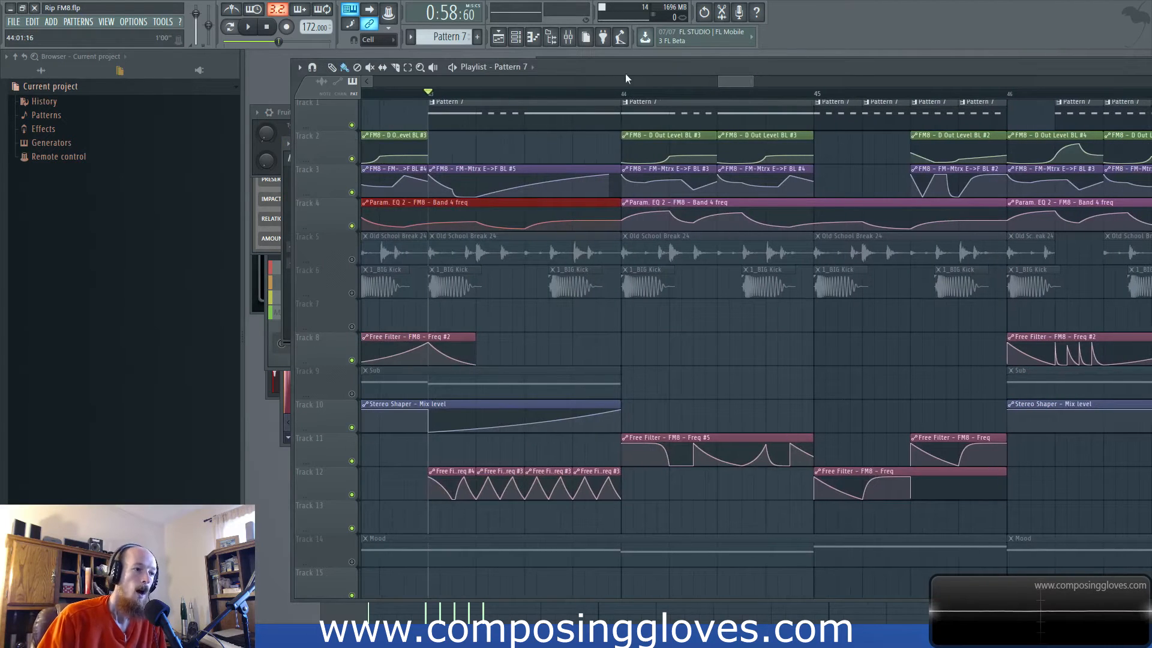
click(551, 36)
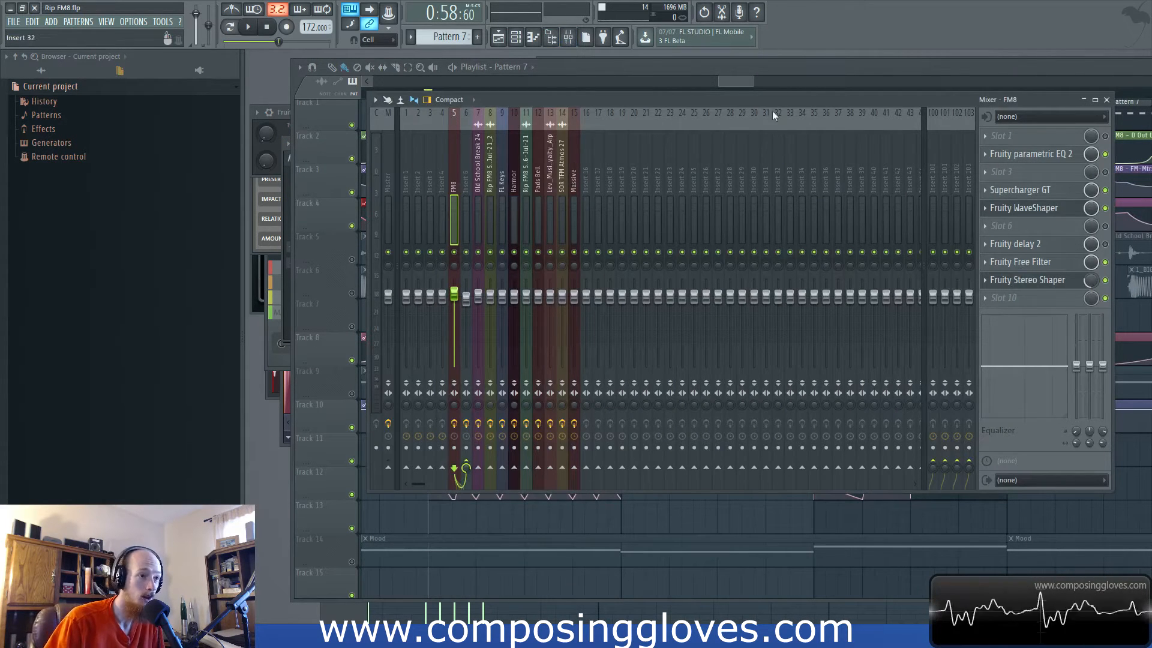
click(737, 82)
key(space)
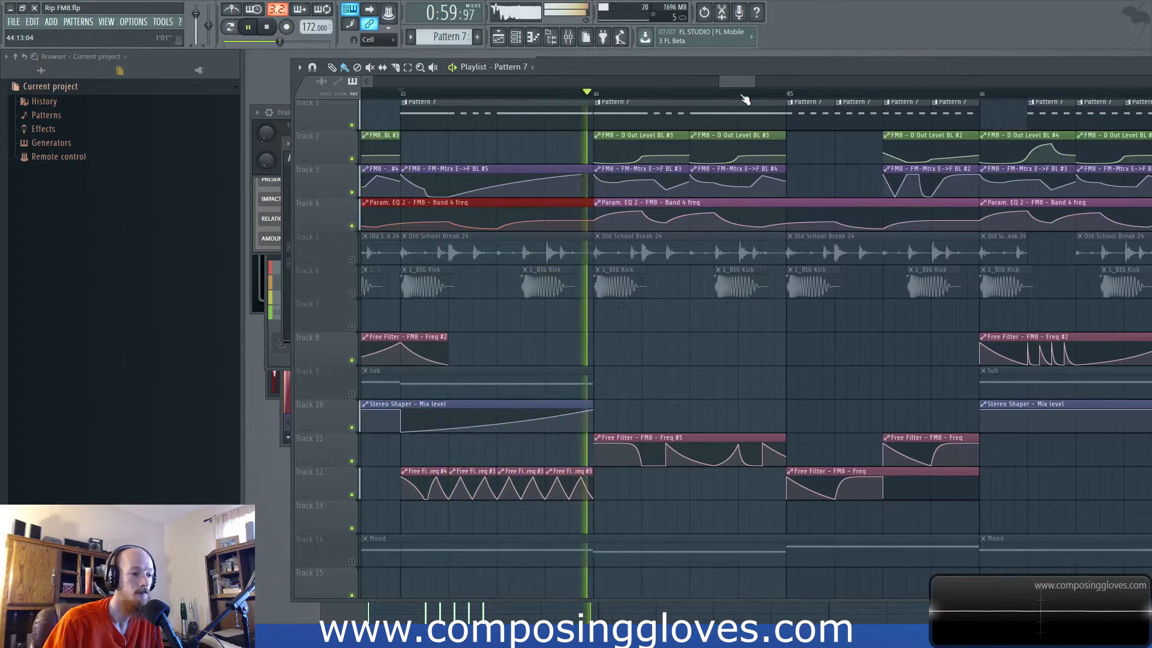
key(space)
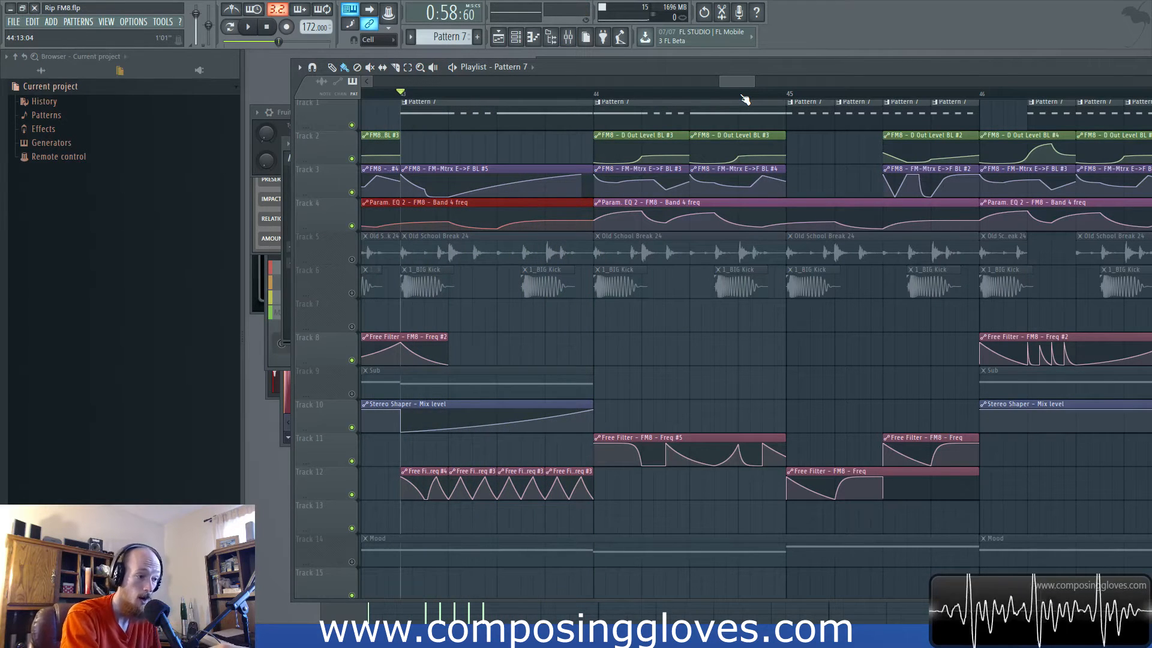
key(space)
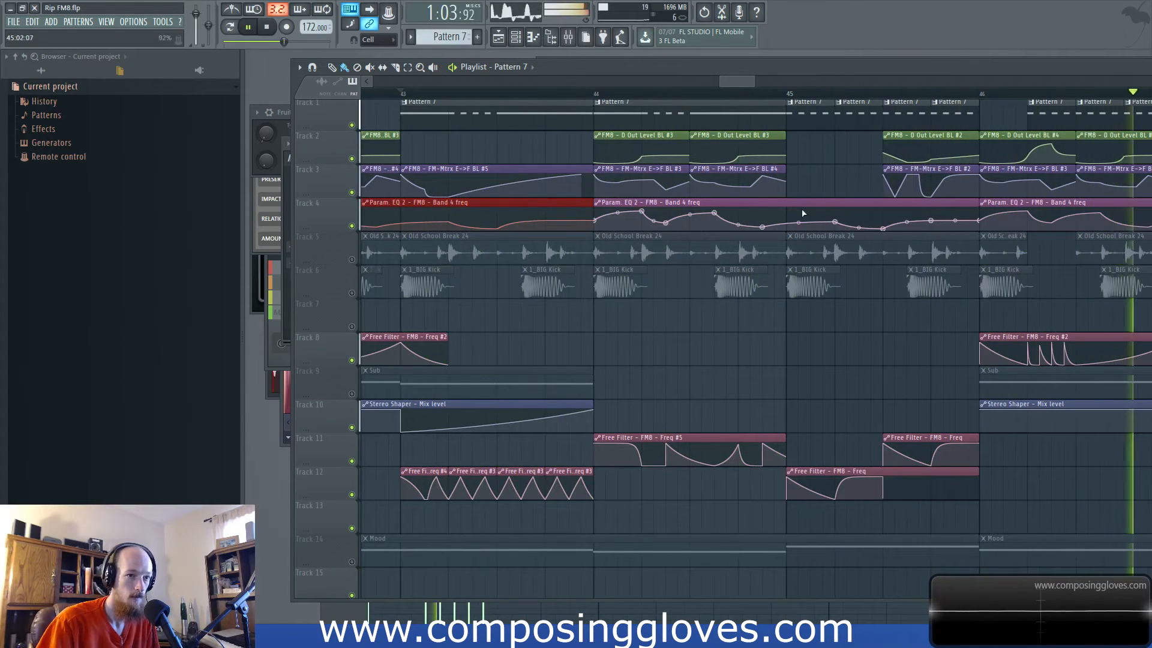
scroll(801, 208, down, 2)
key(space)
scroll(876, 131, up, 4)
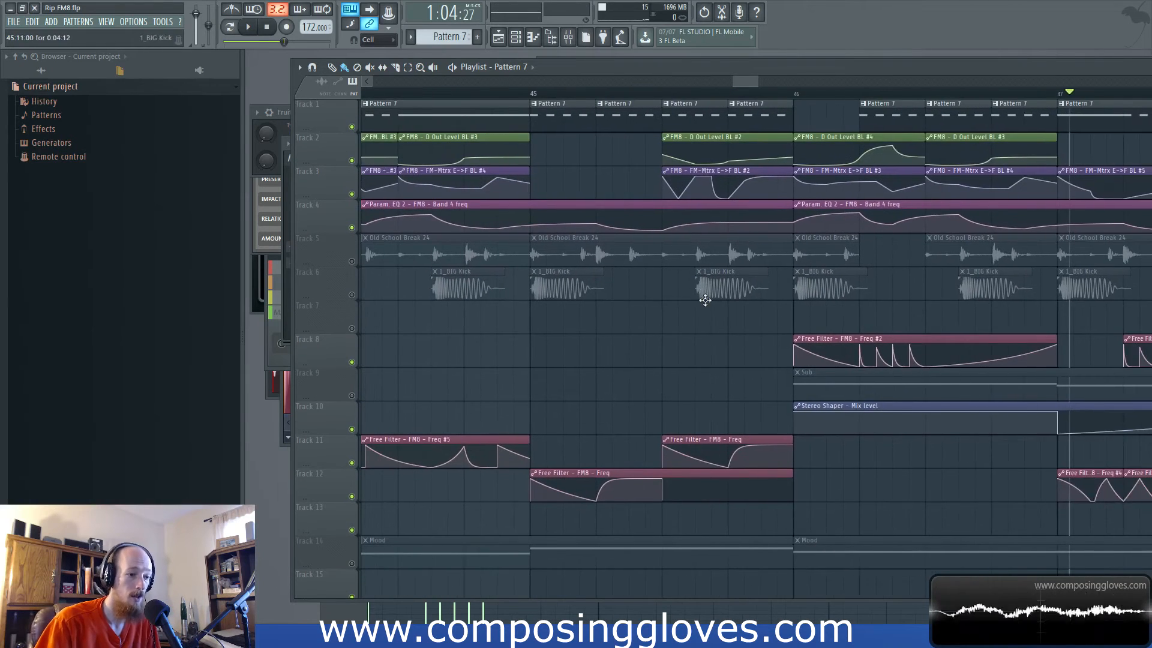
- Show the FM8 notes of Pattern 7 in the piano roll and select them all
key(F6)
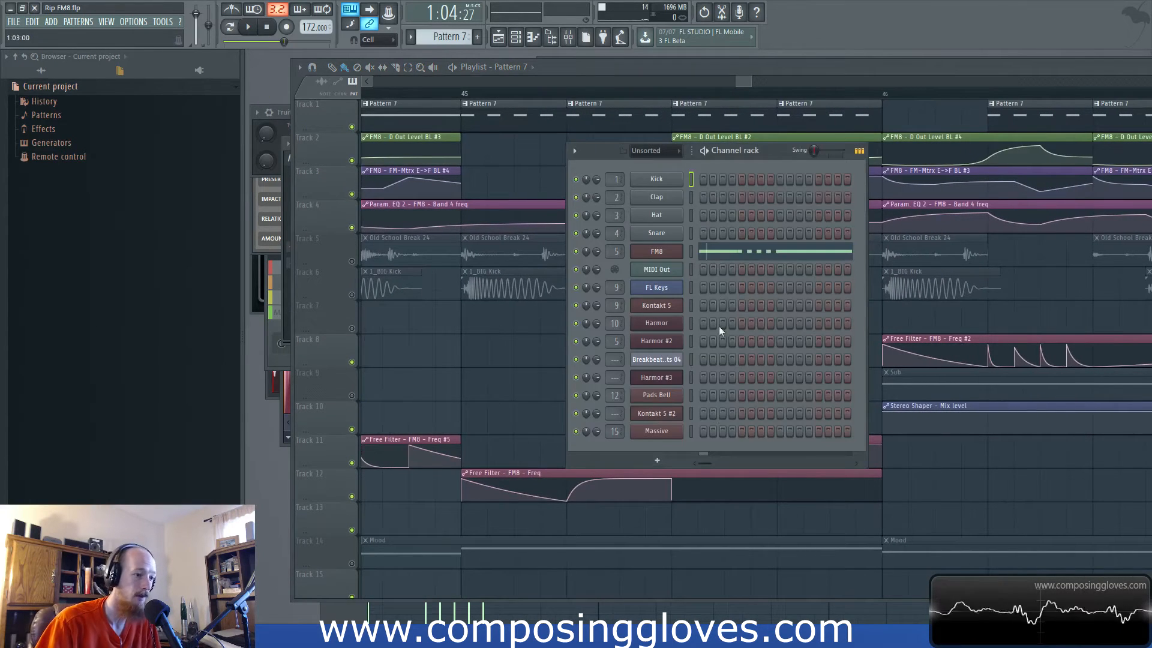
click(746, 252)
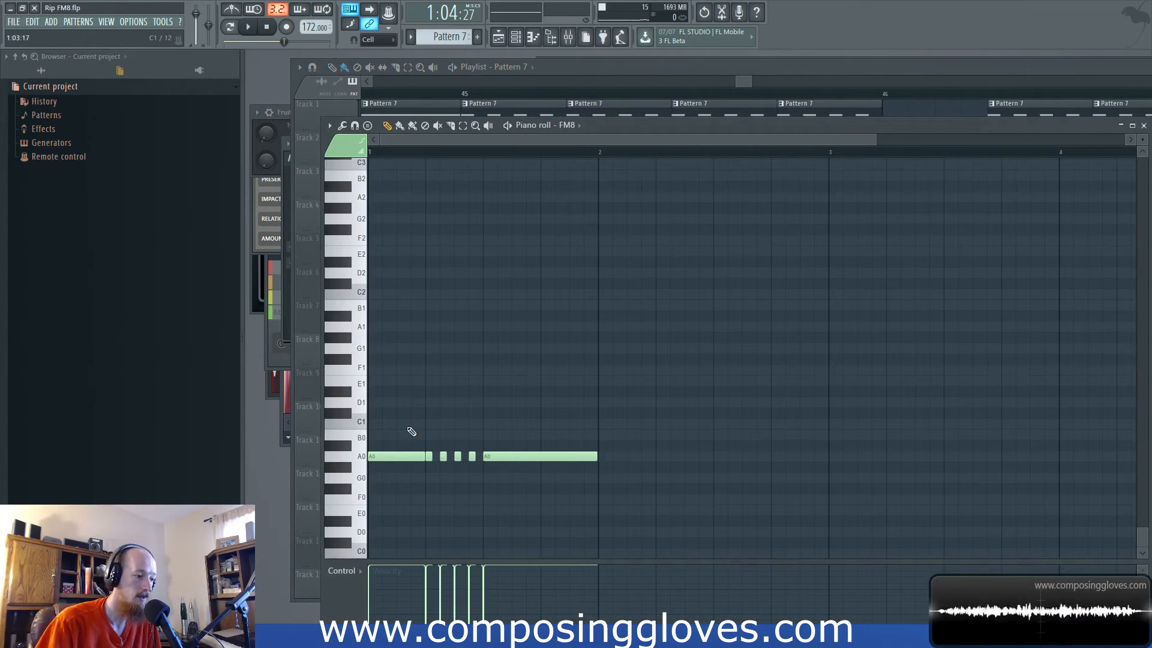
key(ctrl+a)
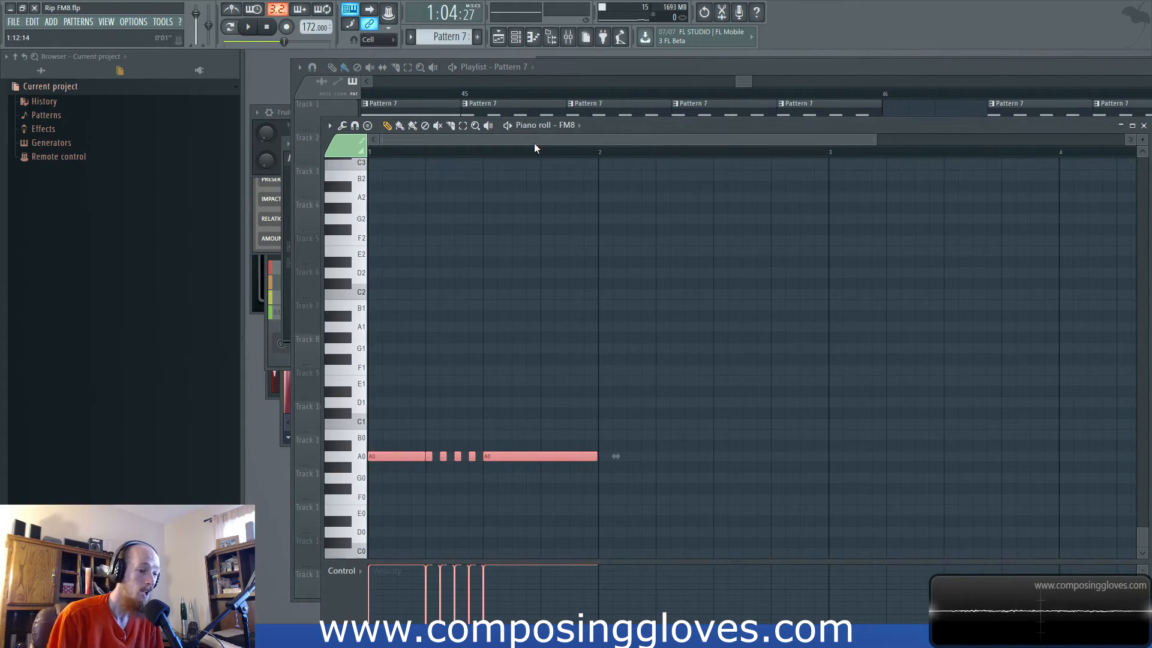
- Survey the whole arrangement in the playlist, highlight the clips around bars 12 to 20 and clear the selection
click(740, 82)
ctrl+scroll(659, 111, down, 5)
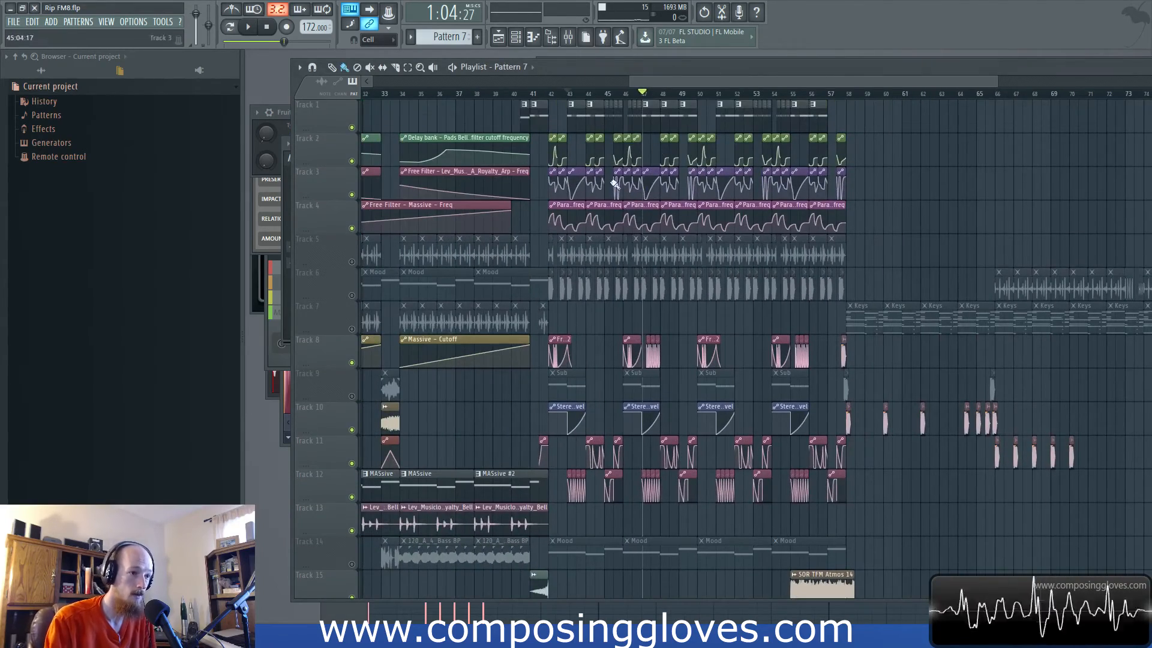
ctrl+scroll(426, 156, down, 3)
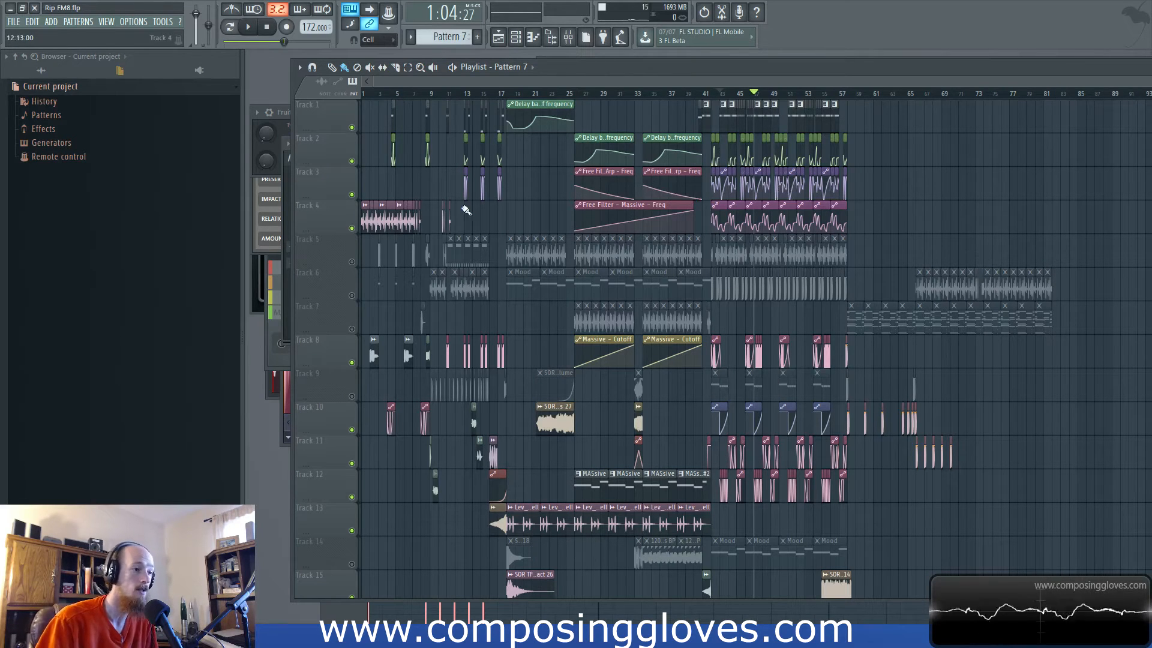
drag(459, 134, 528, 535)
scroll(541, 414, up, 6)
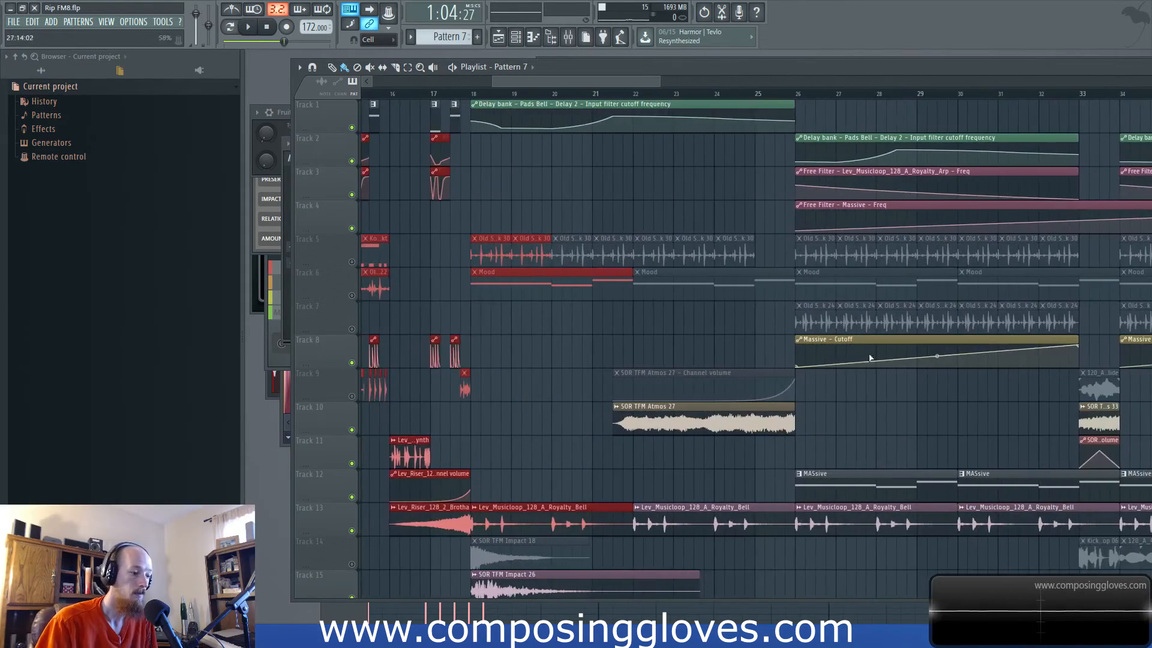
scroll(443, 177, down, 4)
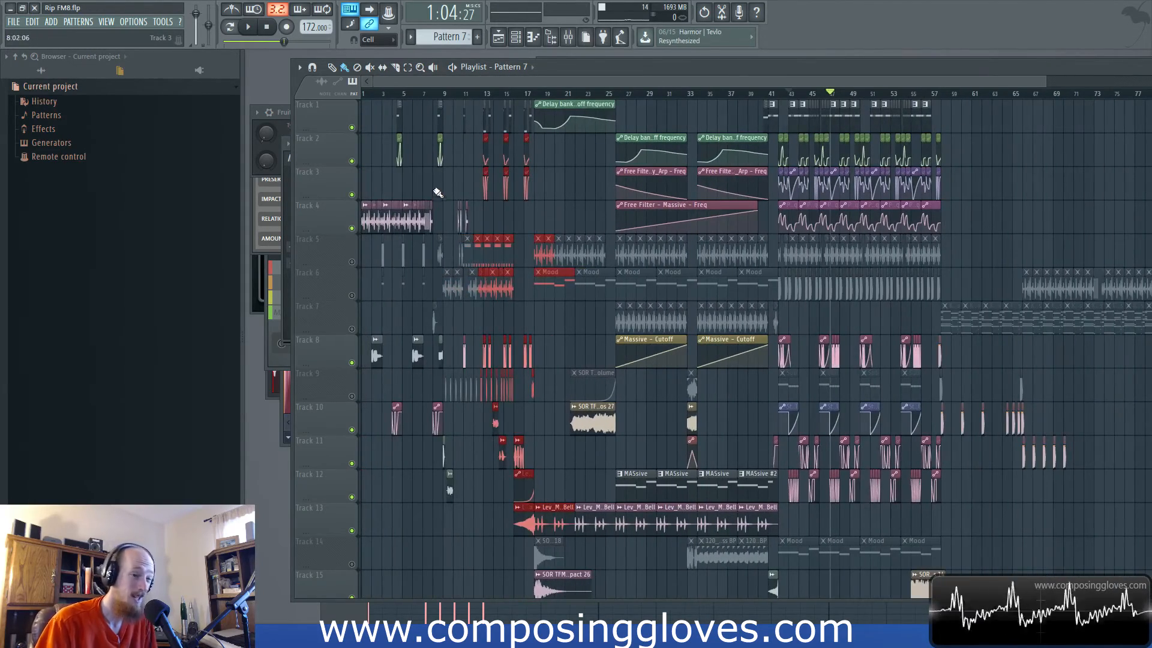
mouse_move(408, 231)
mouse_down()
mouse_move(439, 136)
mouse_move(423, 162)
mouse_move(428, 150)
mouse_move(431, 234)
mouse_up()
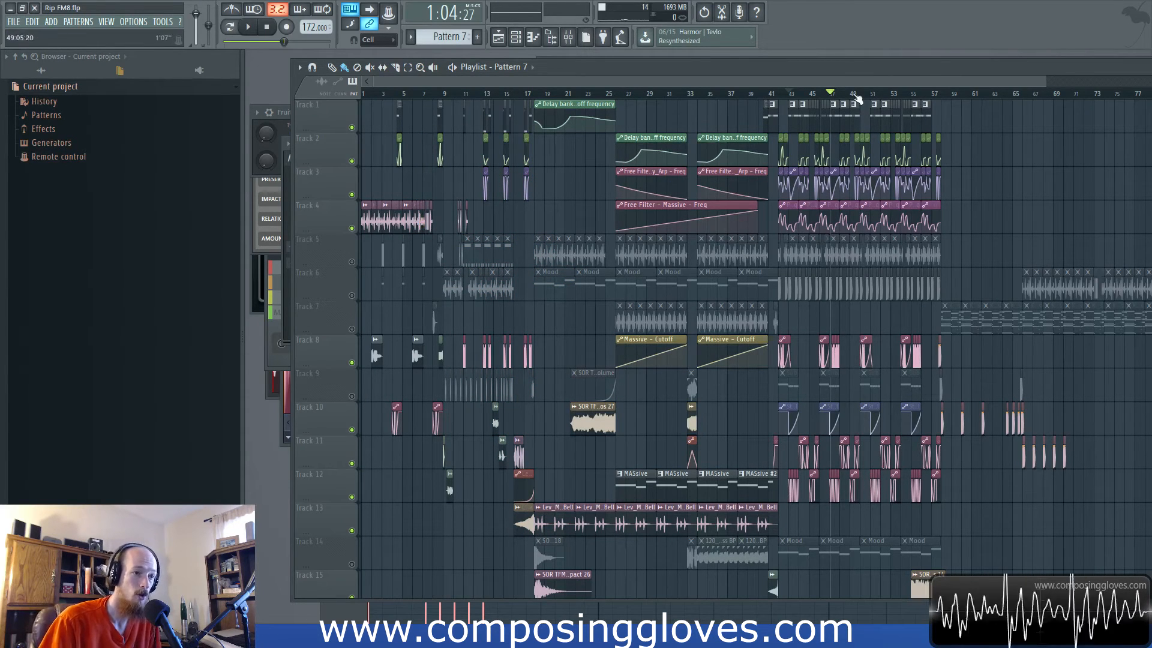
- Examine the drop's automation clips from bar 42, place the playhead in bar 46 and show the channel rack
scroll(849, 130, up, 5)
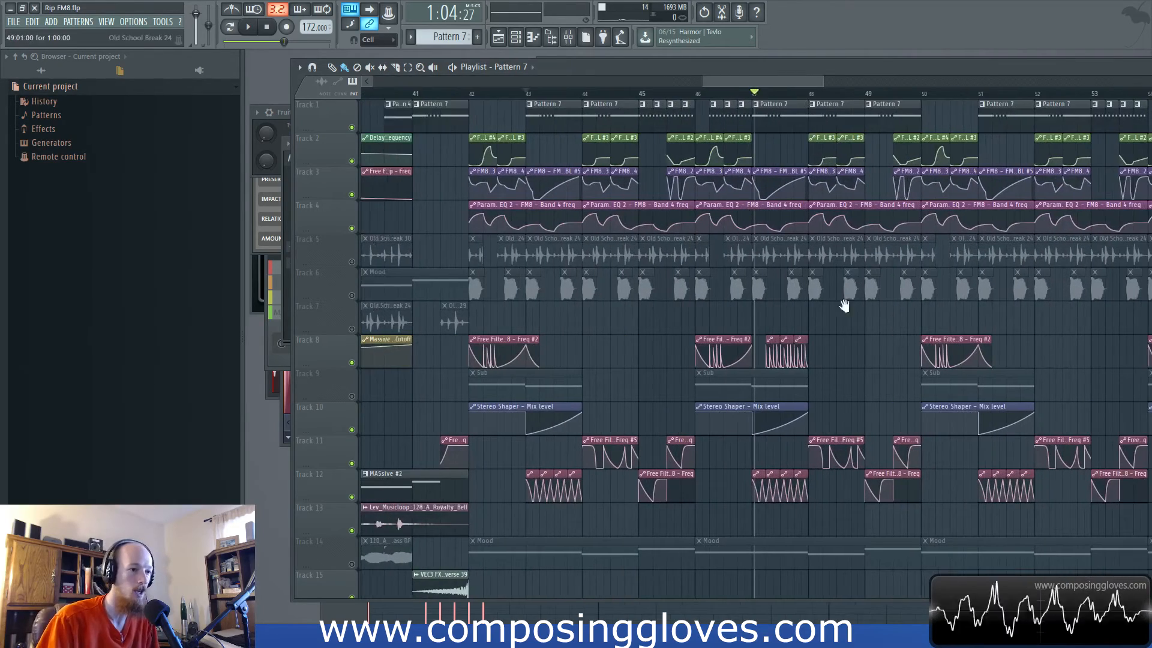
scroll(840, 315, right, 2)
scroll(821, 324, down, 3)
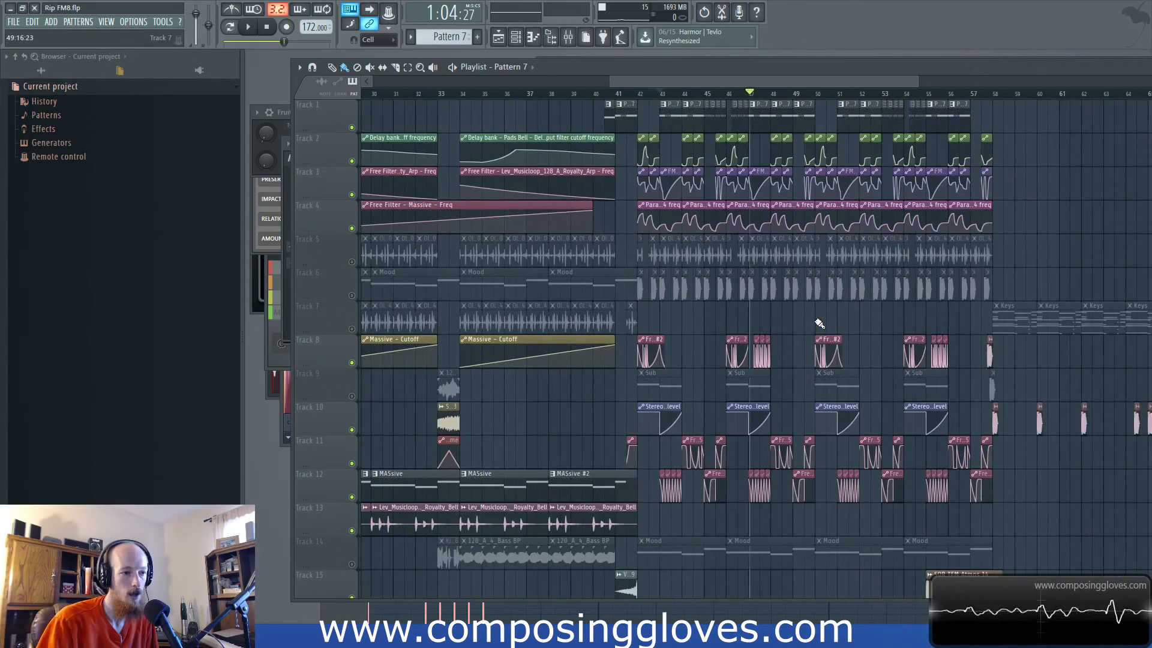
click(744, 94)
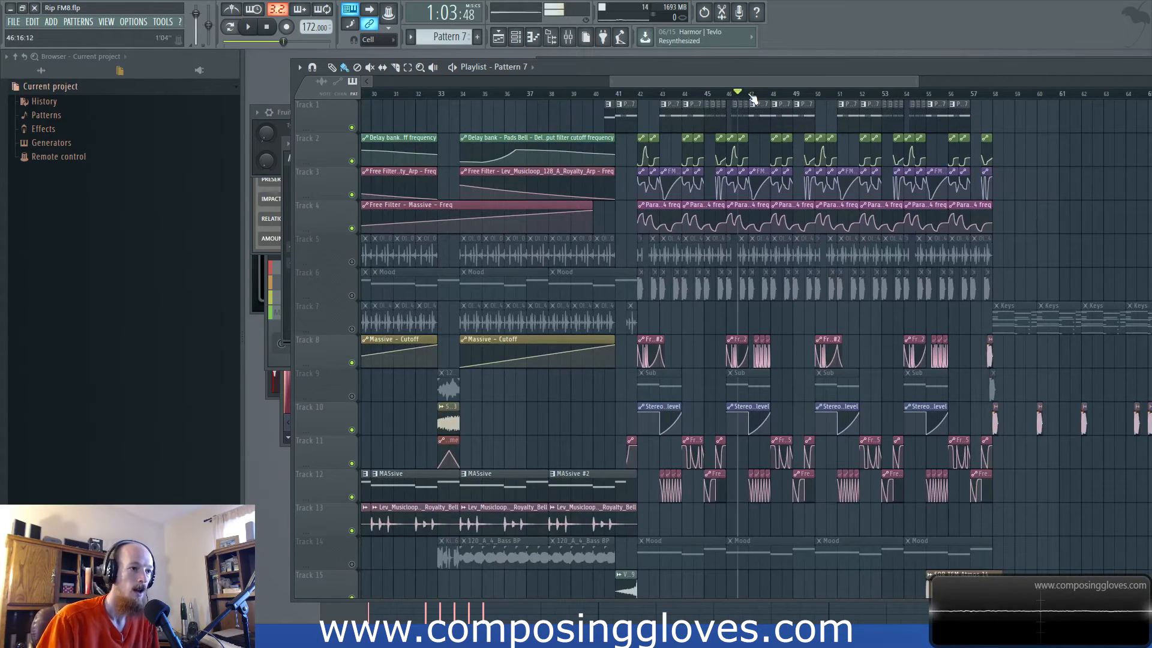
scroll(831, 178, up, 2)
scroll(831, 177, up, 1)
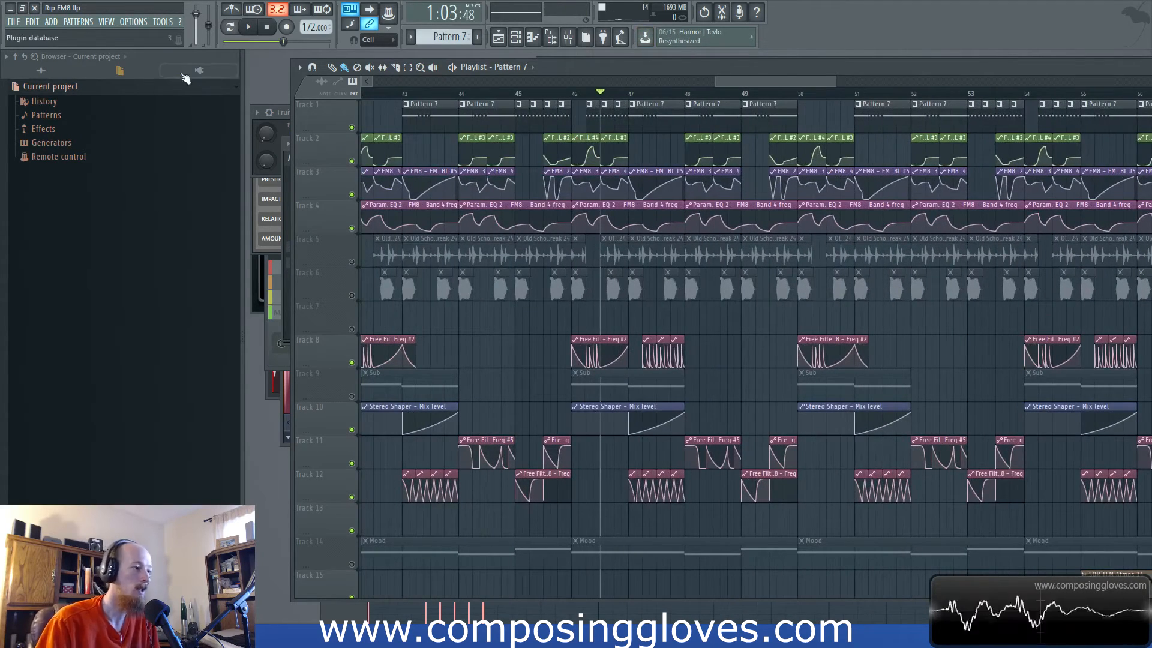
key(F6)
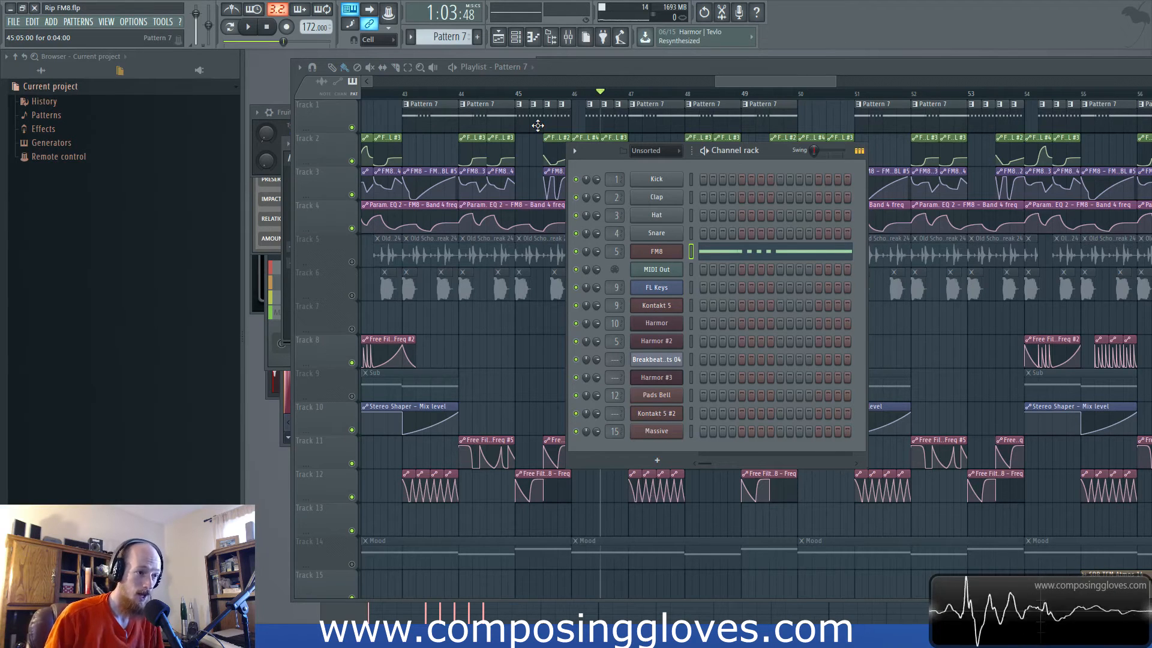
- Move the playhead to bar 42 and reopen Fruity Stereo Shaper from the FM8 mixer track
drag(765, 82, 755, 83)
key(space)
click(567, 37)
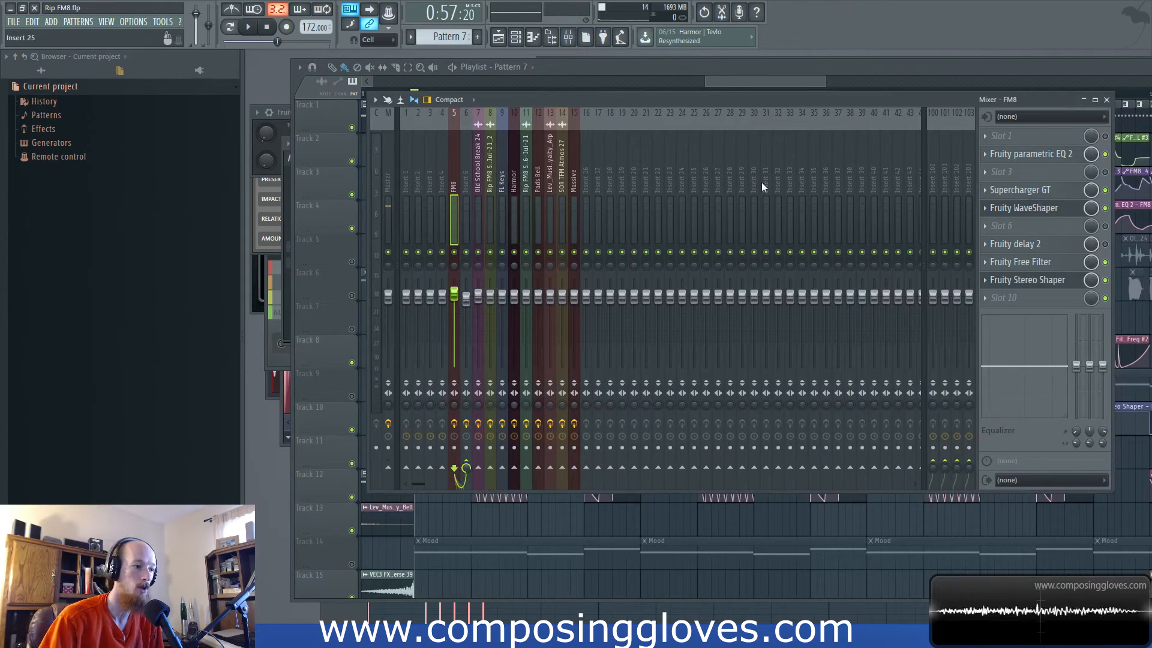
click(1028, 279)
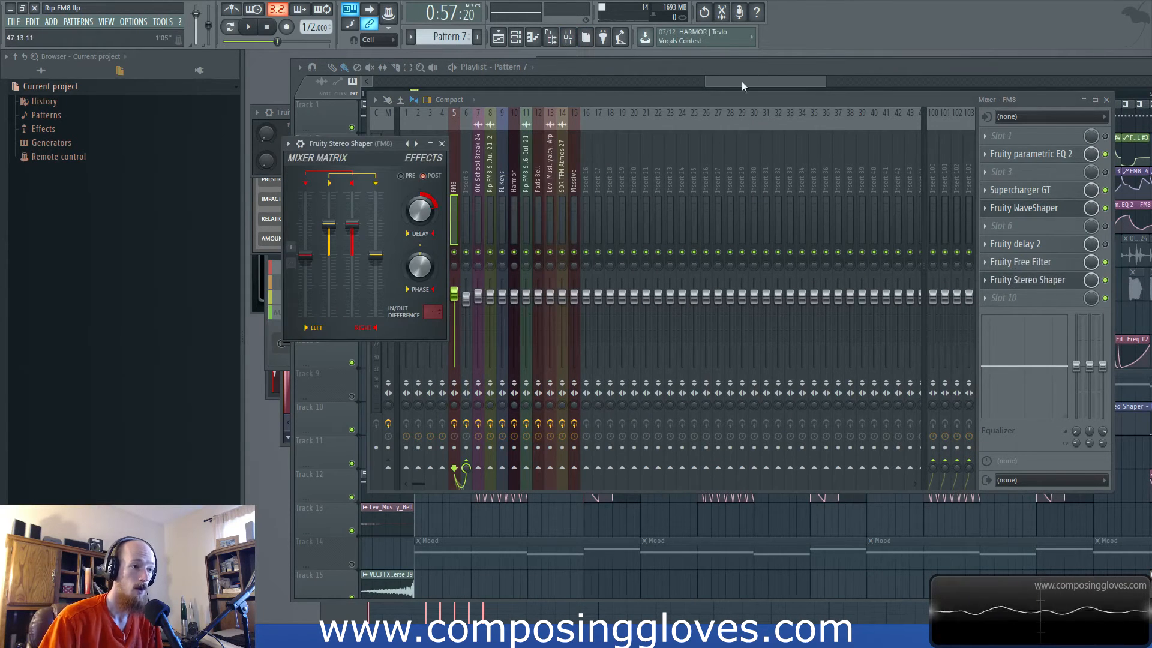
- Return to the playlist, set the playhead at bar 41 and focus on the lead-in to the drop
drag(742, 83, 747, 93)
scroll(735, 130, down, 4)
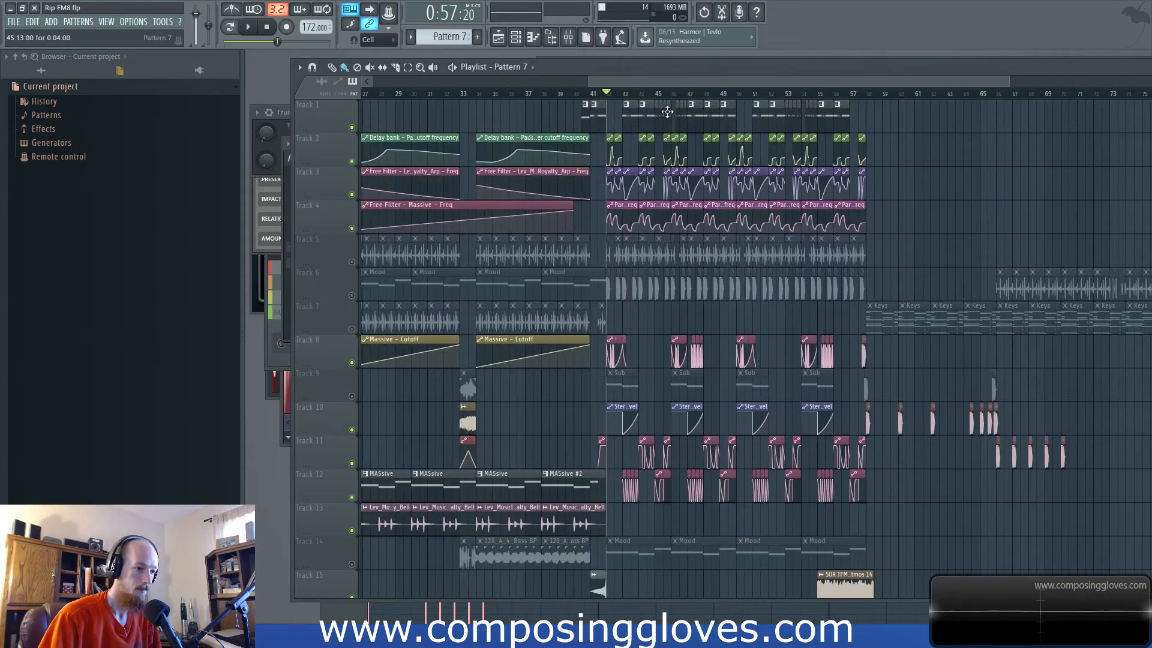
key(space)
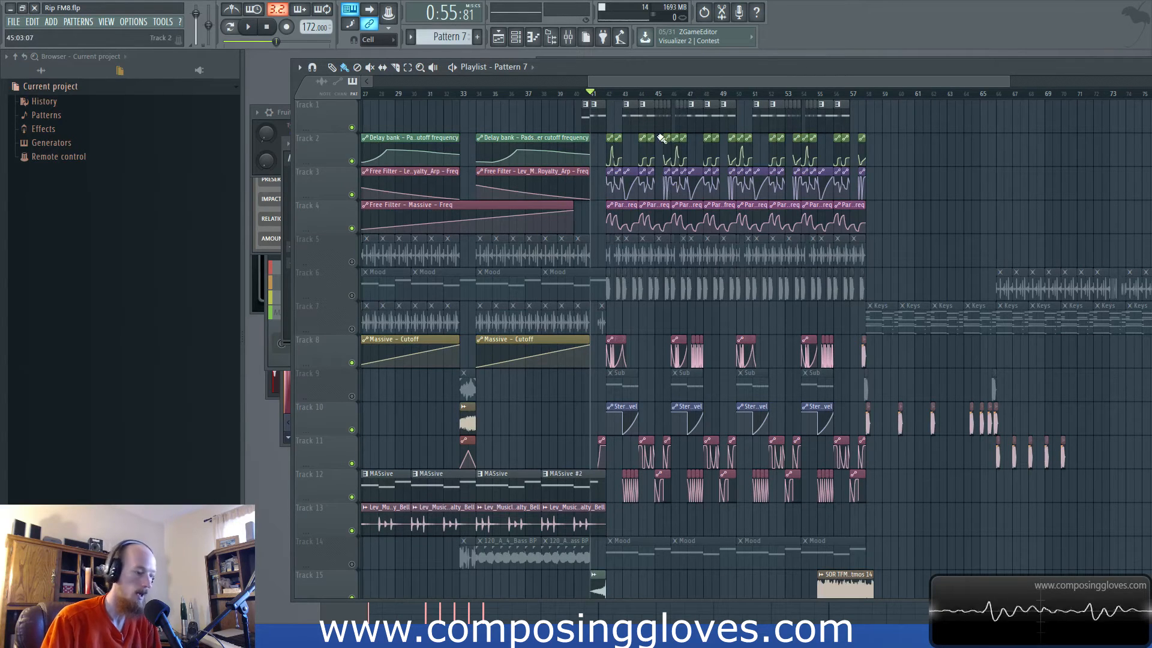
drag(1010, 80, 766, 80)
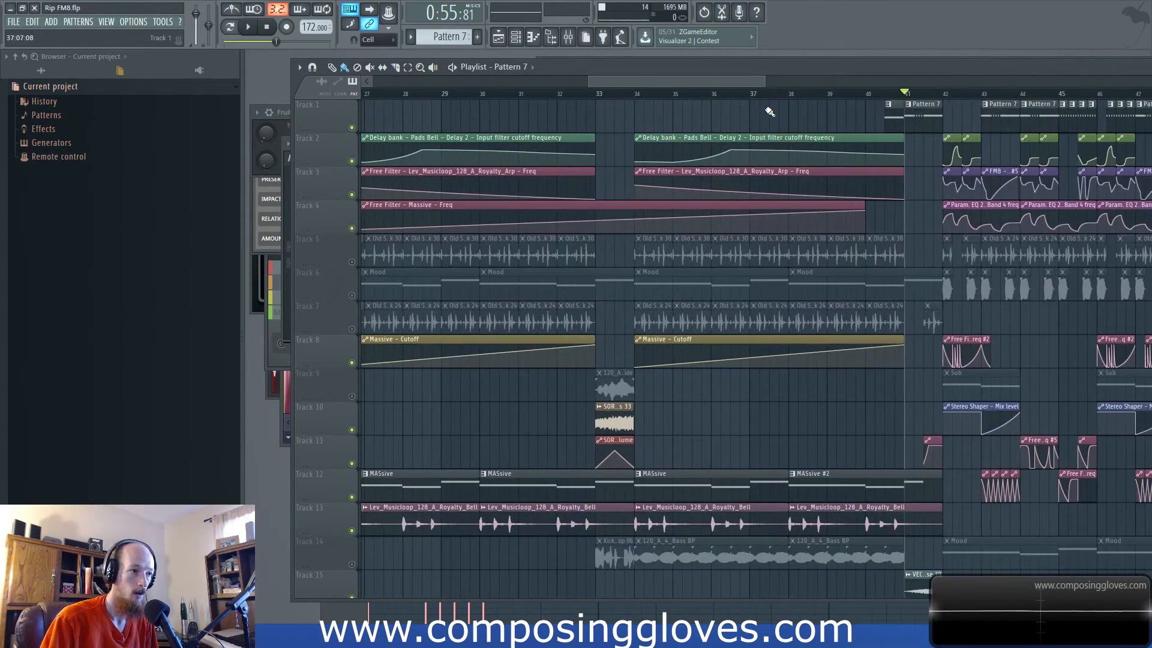
scroll(764, 110, up, 4)
scroll(894, 126, right, 6)
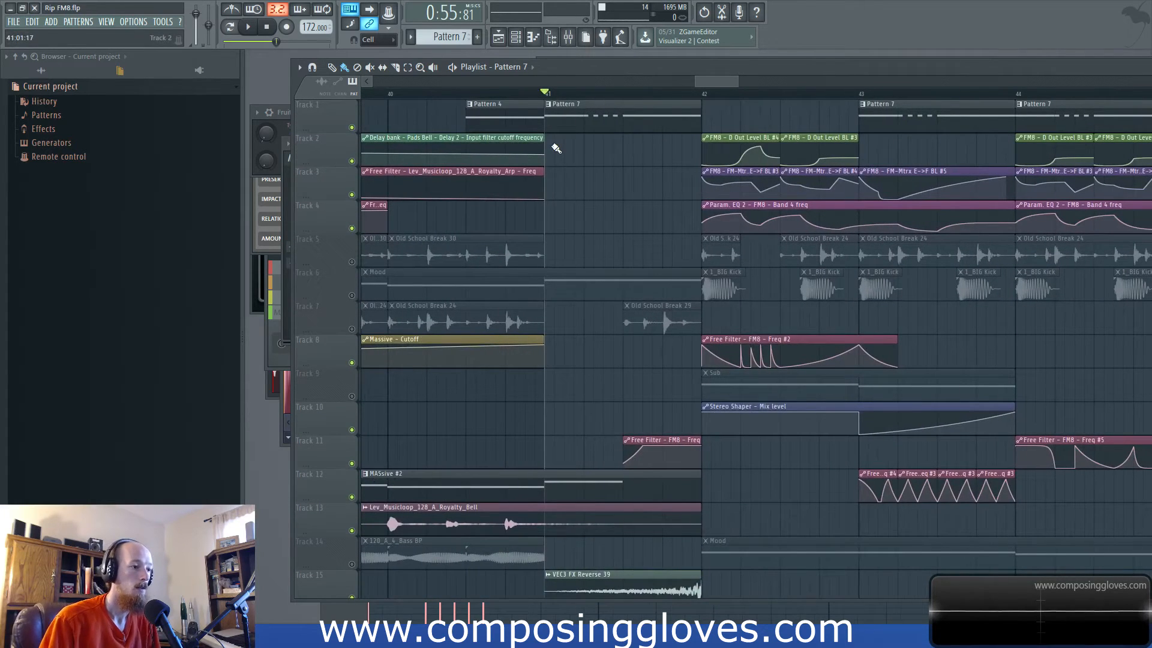
- Reset the audio device by switching to Primary Sound Driver and back to Focusrite USB 2.0 Audio Driver
click(133, 22)
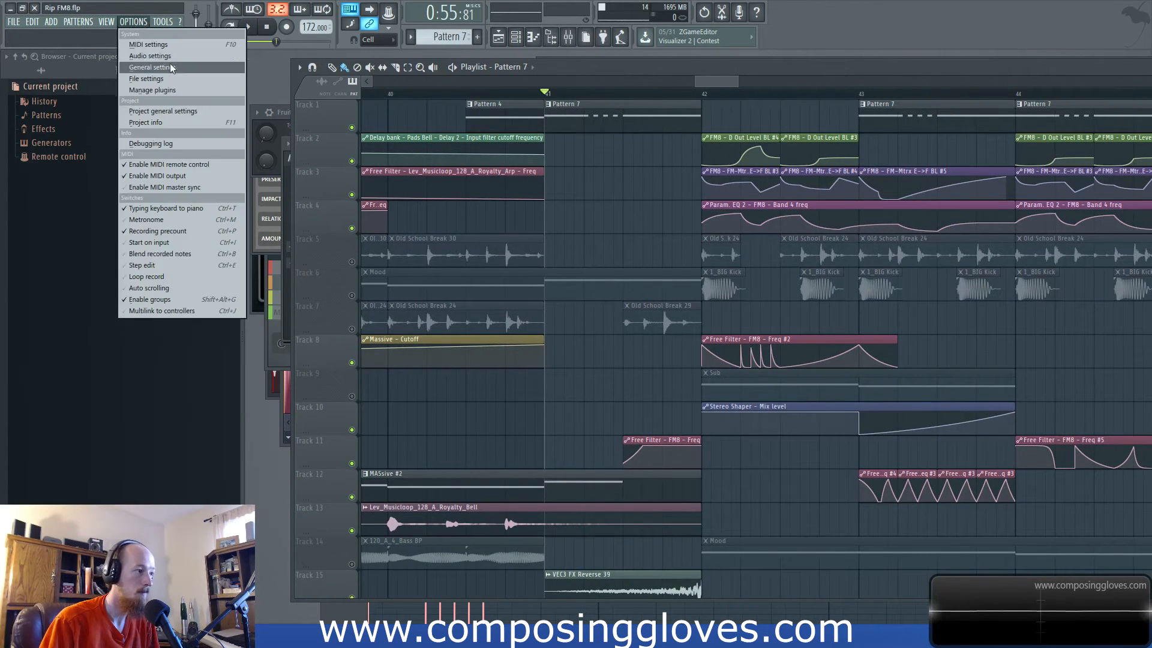
click(141, 55)
click(537, 194)
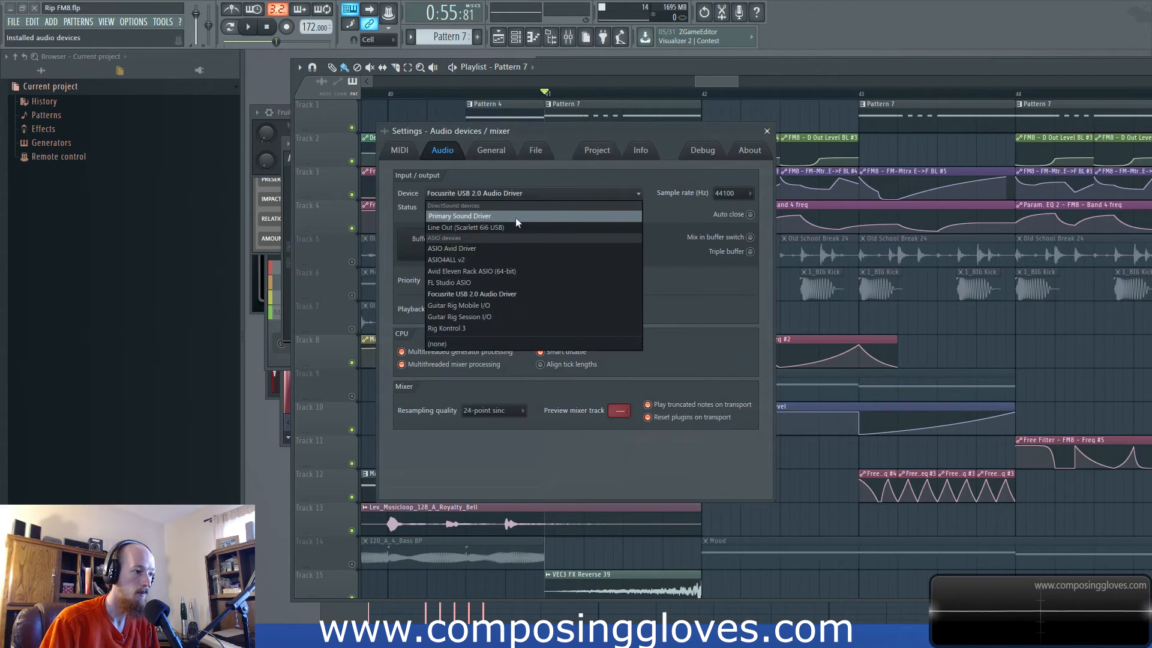
click(516, 217)
click(516, 192)
click(541, 299)
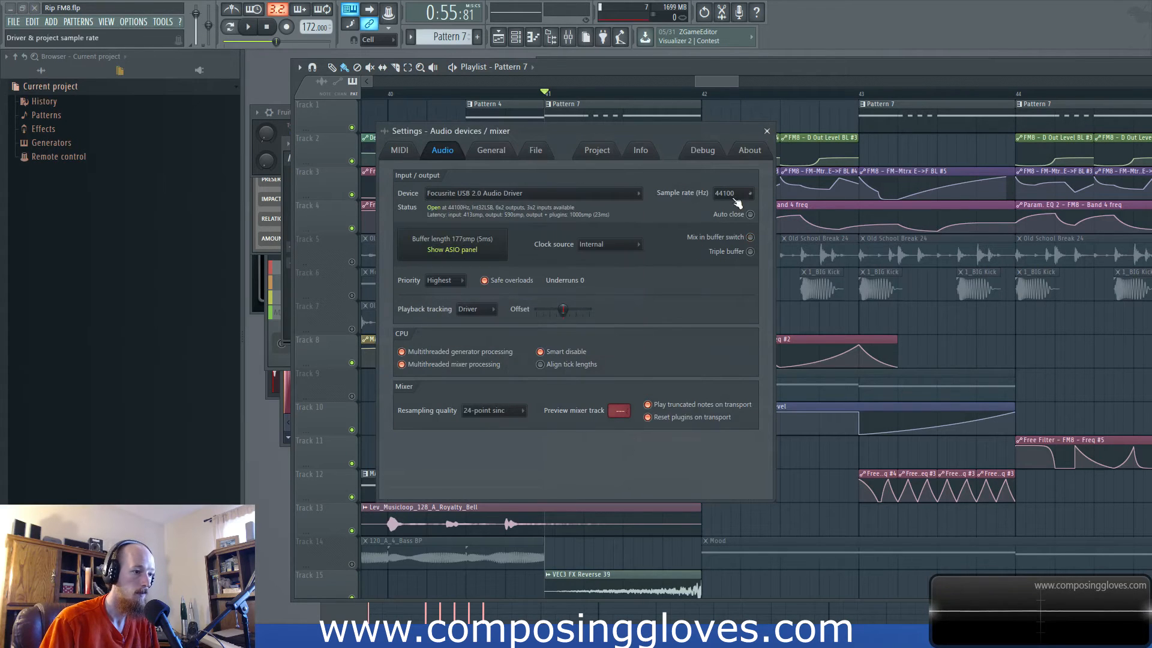
click(767, 131)
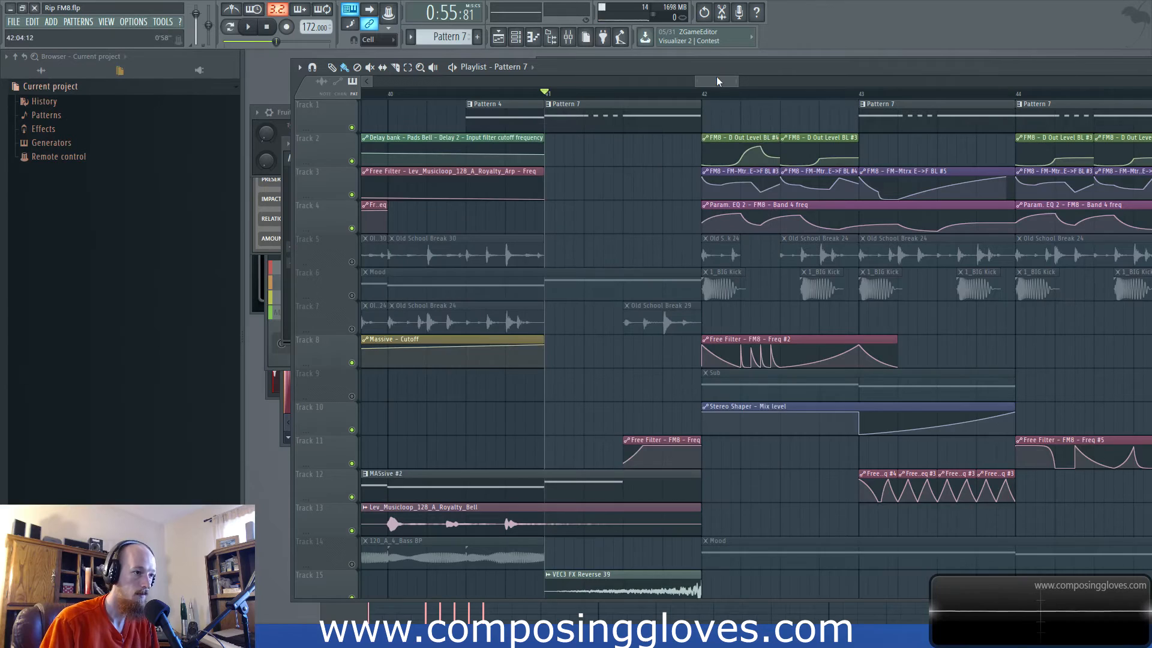
drag(717, 82, 712, 82)
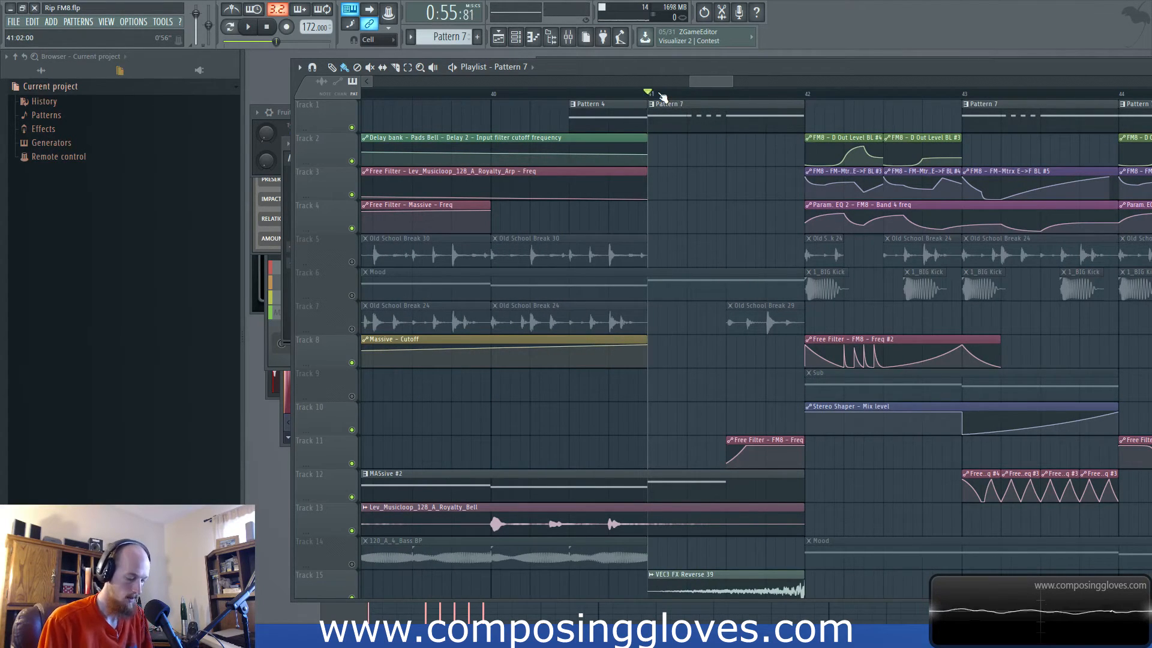
- Move the playhead to bar 45 and examine the following bars of the drop
drag(717, 83, 751, 84)
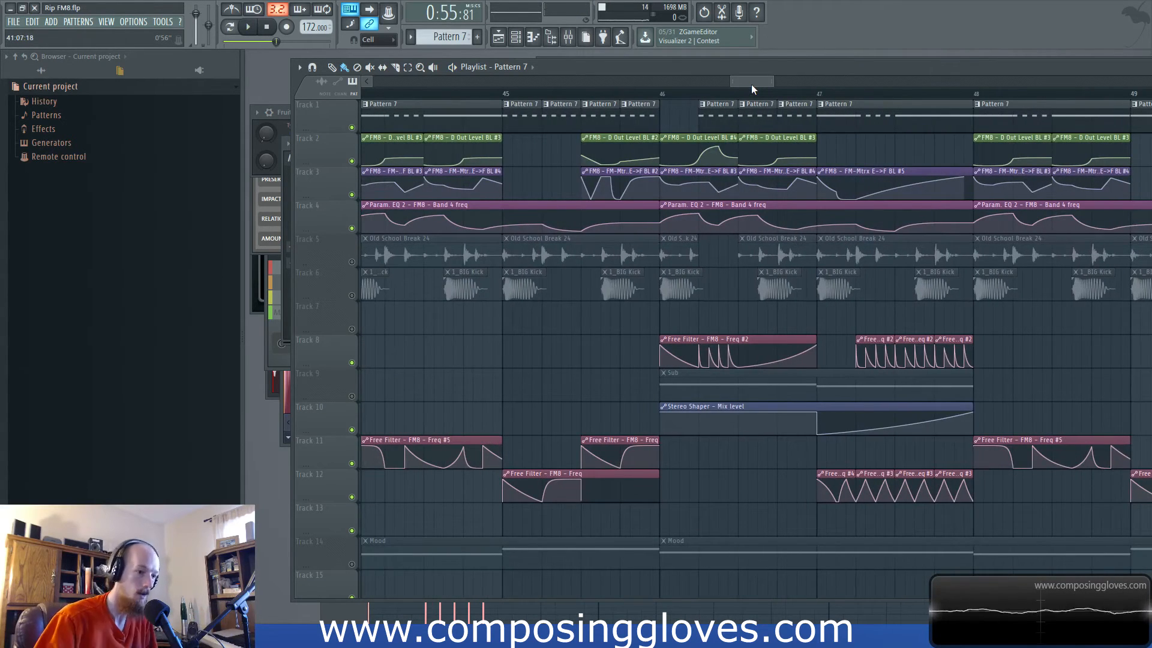
click(502, 93)
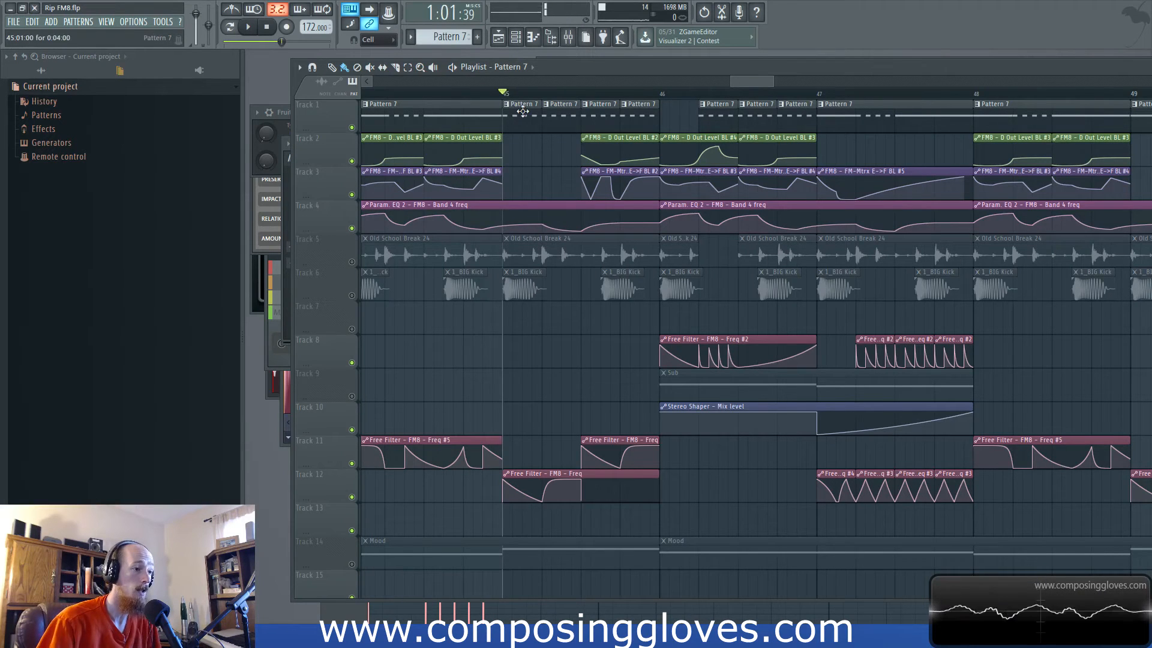
scroll(676, 378, right, 3)
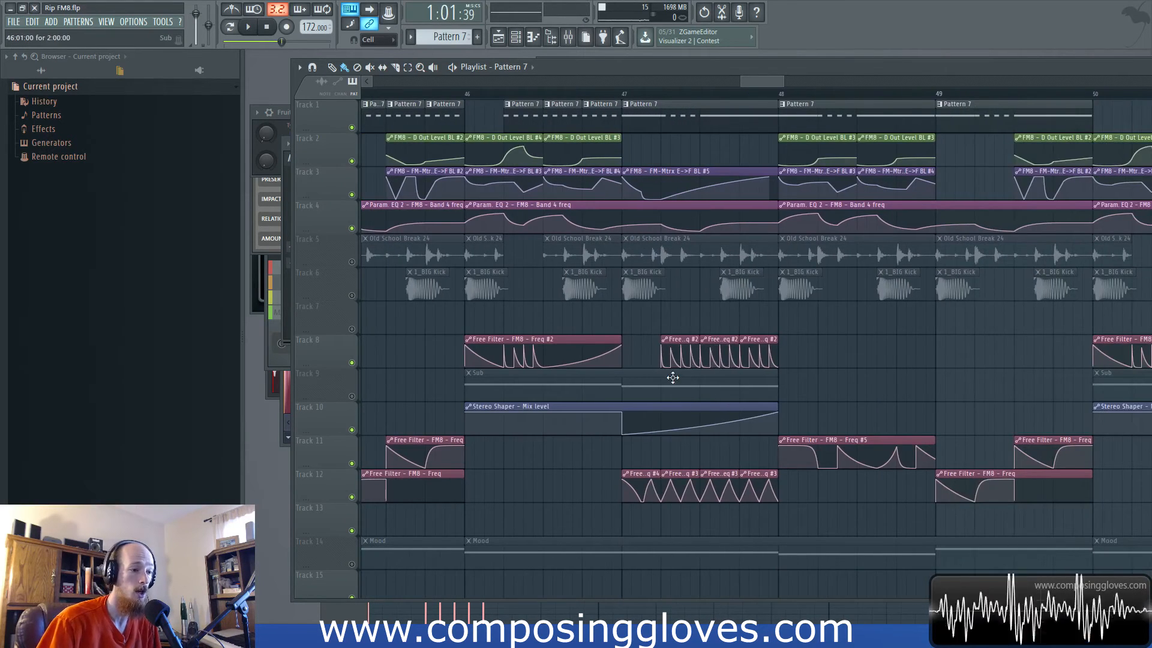
- Highlight the repeated Free Filter - FM8 - Freq #2 clips in bar 47, and briefly audition from the second beat of bar 46
scroll(676, 379, up, 3)
drag(642, 336, 915, 367)
click(651, 93)
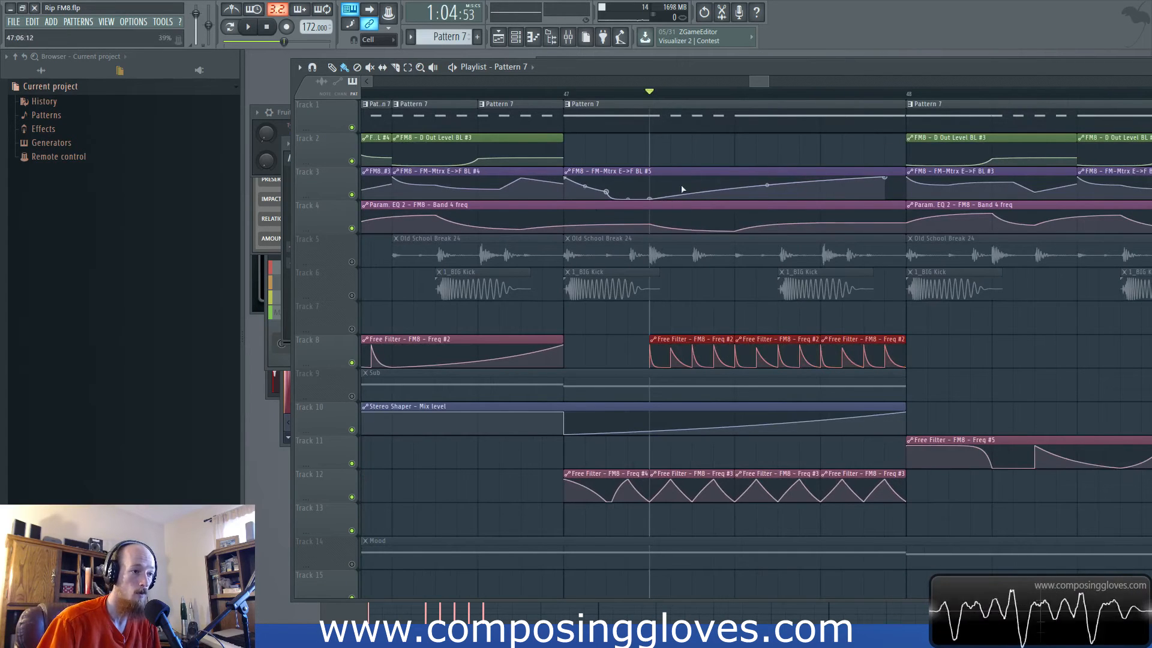
scroll(555, 106, left, 3)
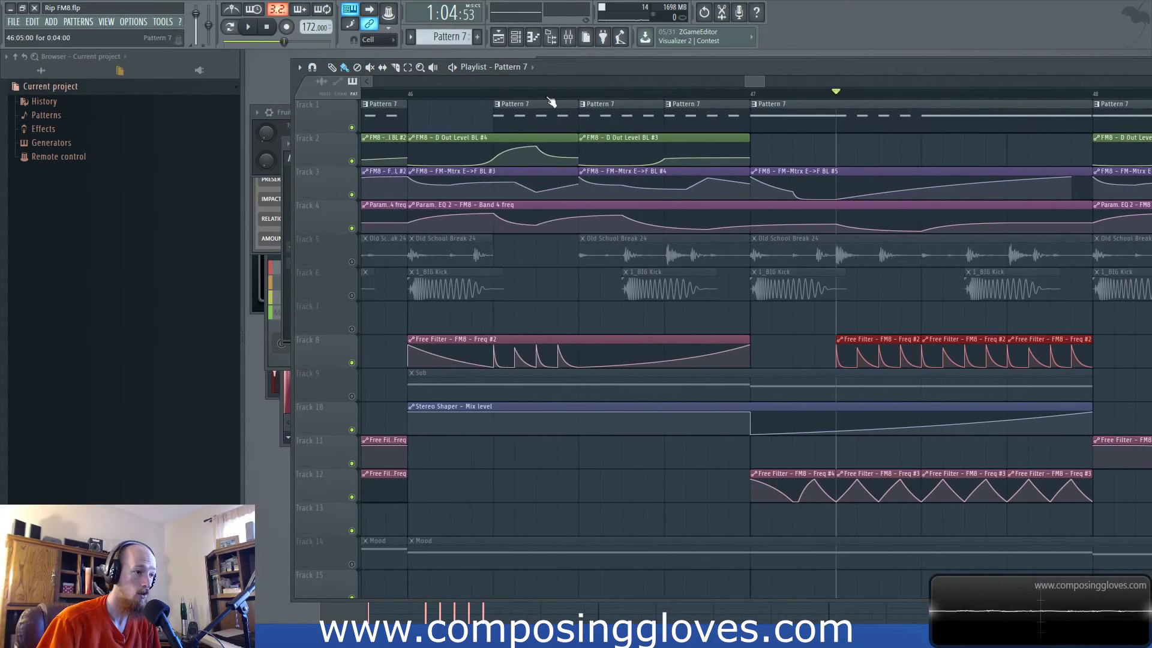
click(501, 94)
key(space)
key(space)
- Open Pattern 7 from bar 46 in the FM8 piano roll, examine its short notes and return to the playlist
double_click(535, 117)
drag(511, 325, 828, 268)
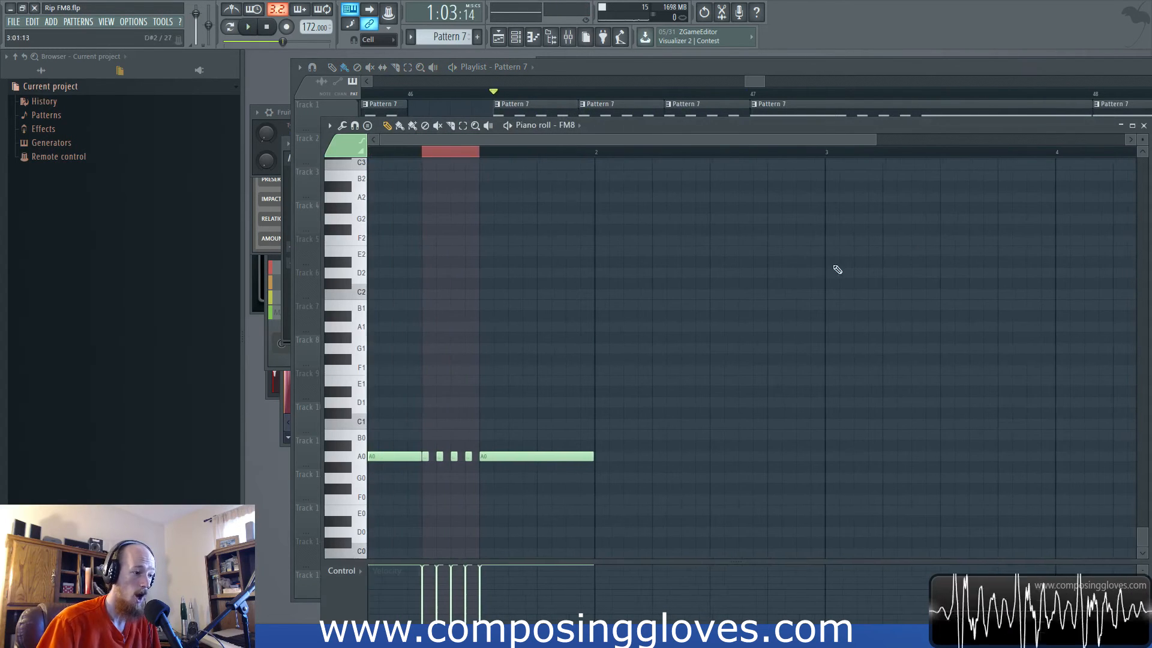
scroll(458, 470, down, 2)
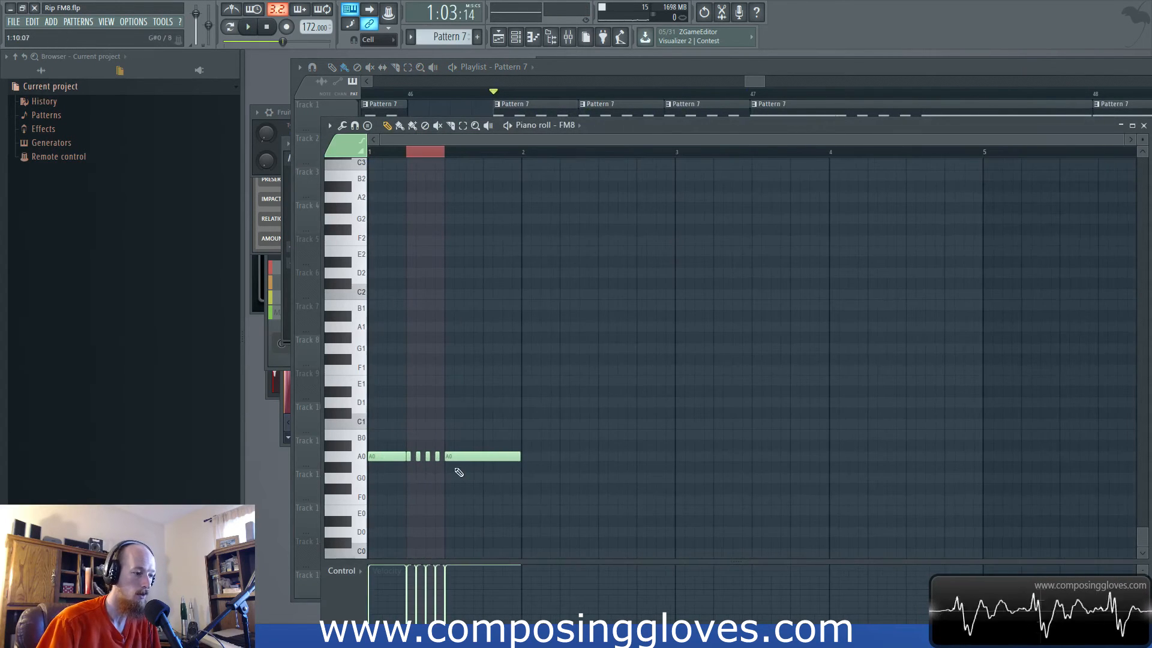
click(772, 82)
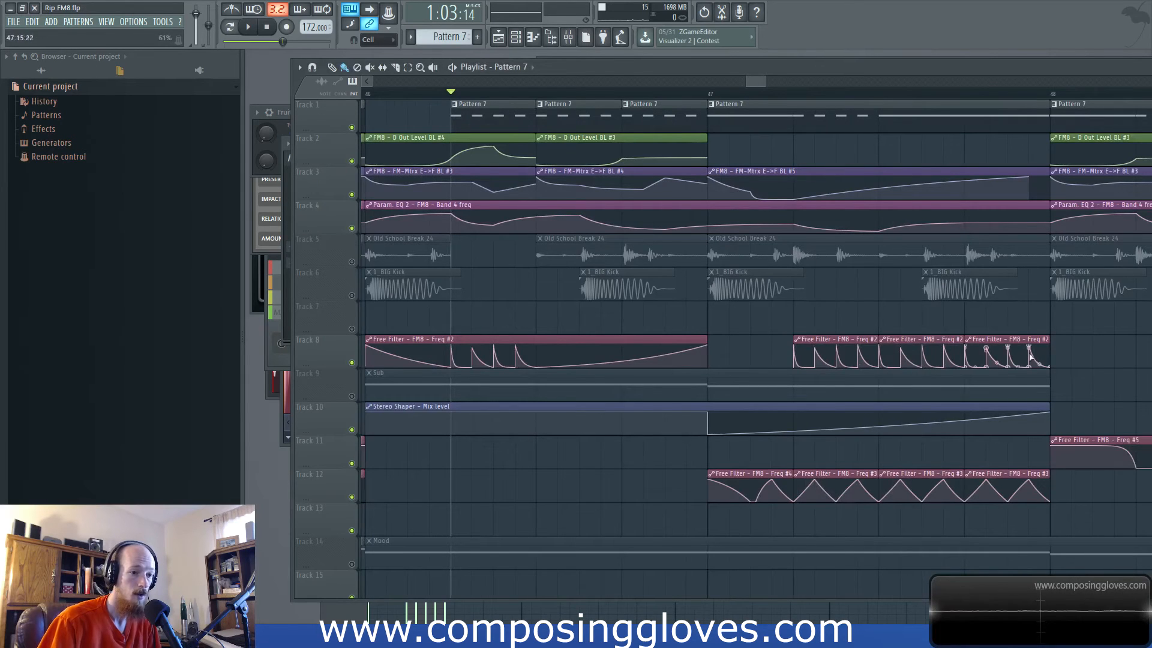
- Highlight the Freq #3 and Freq #2 filter clips in bar 47 and audition the passage from the start of that bar
drag(691, 488, 1078, 507)
drag(770, 354, 1098, 351)
drag(789, 316, 702, 297)
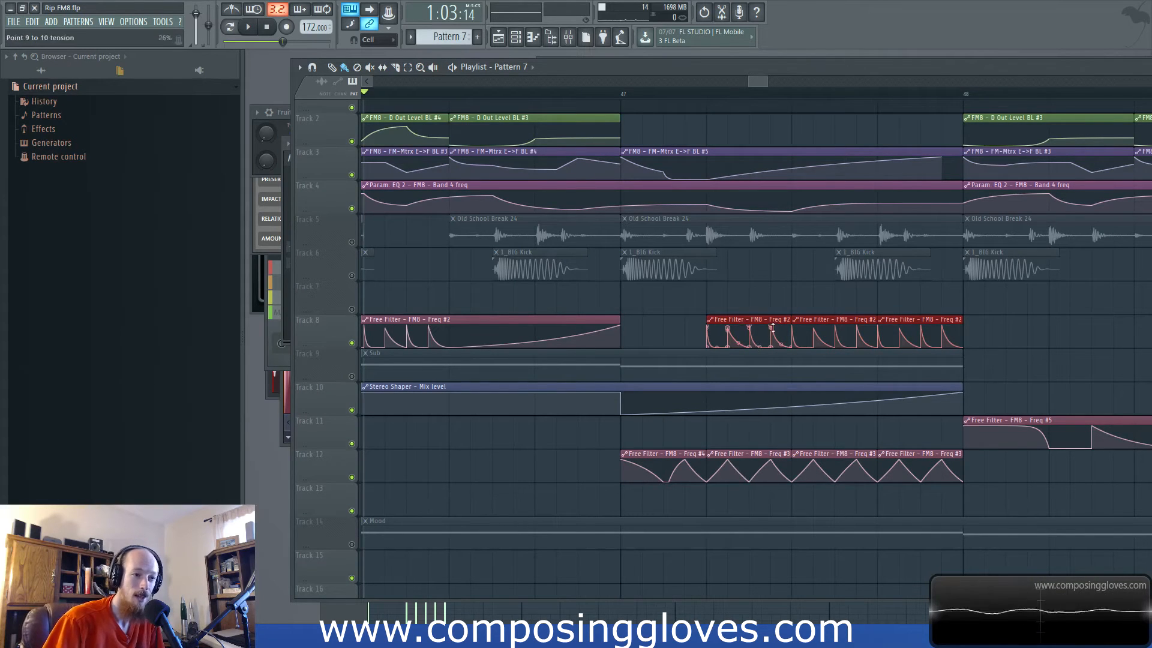
click(638, 96)
key(space)
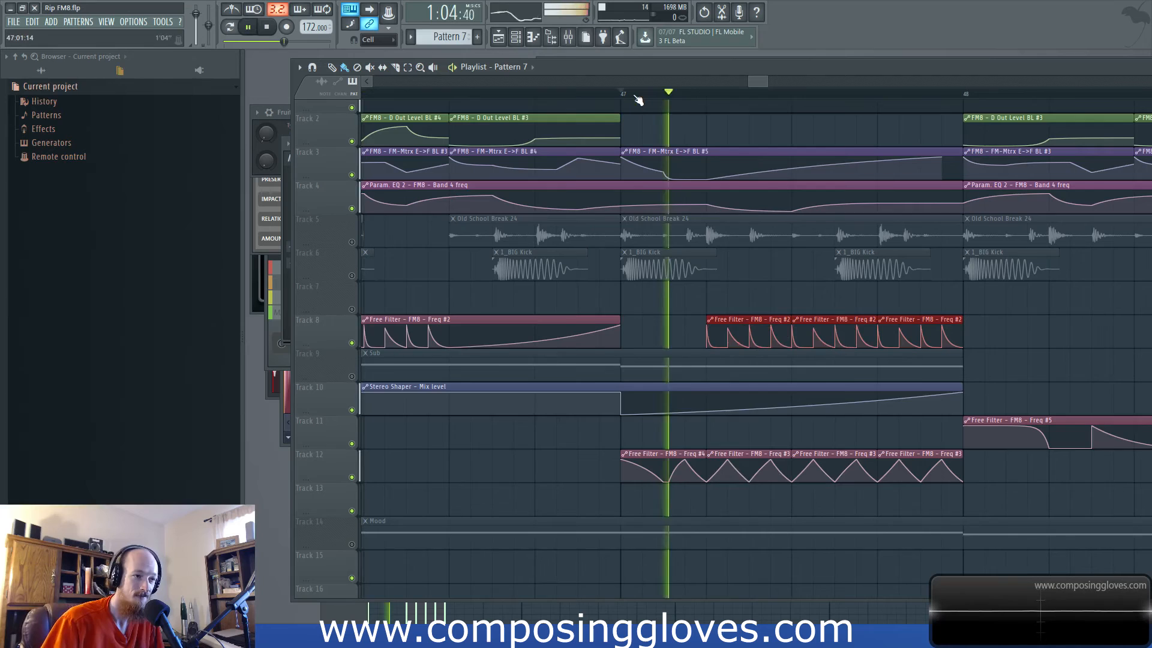
key(space)
- Focus on bar 47's filter automation and play the bar twice more from its start
scroll(771, 362, down, 3)
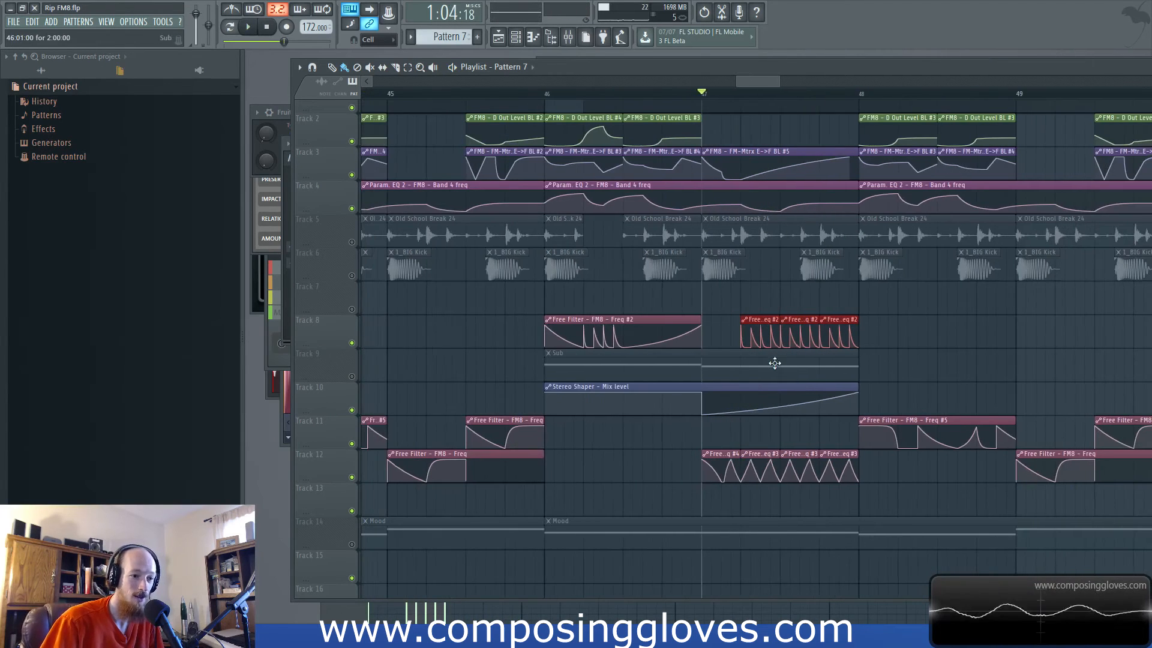
scroll(840, 378, up, 1)
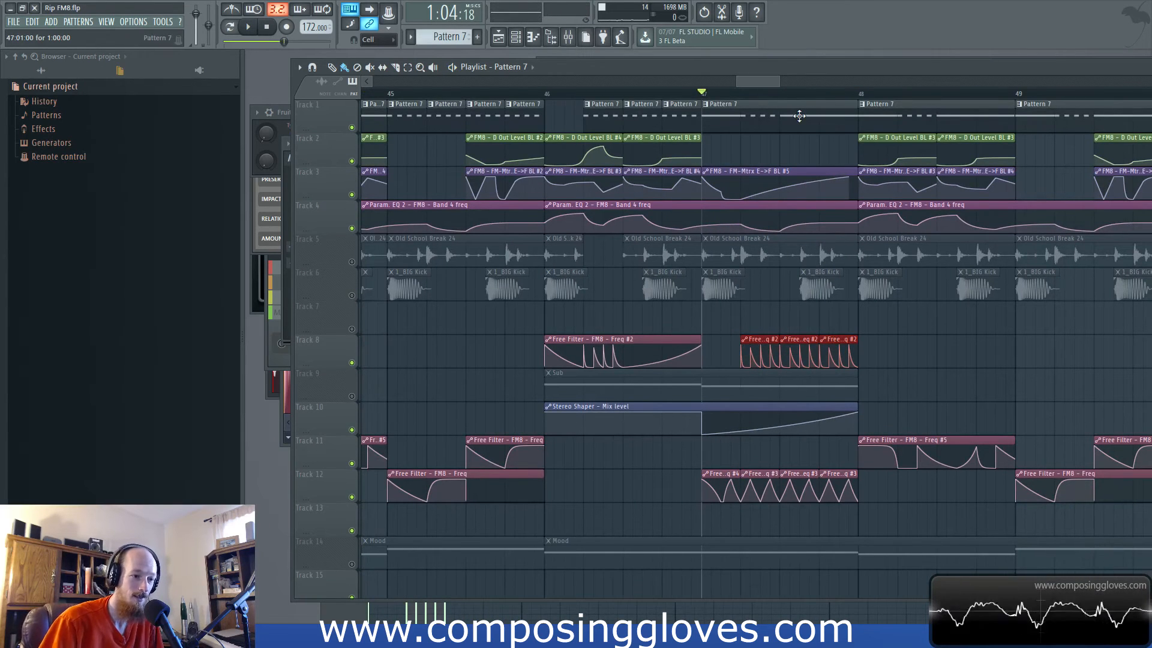
scroll(804, 118, up, 2)
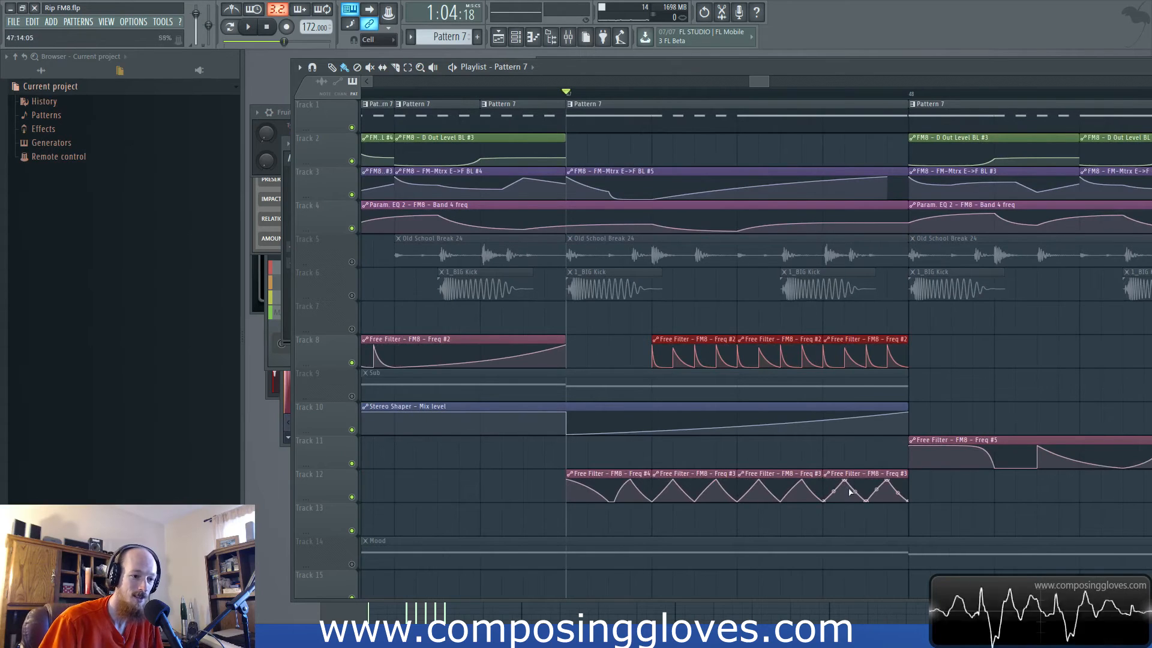
key(space)
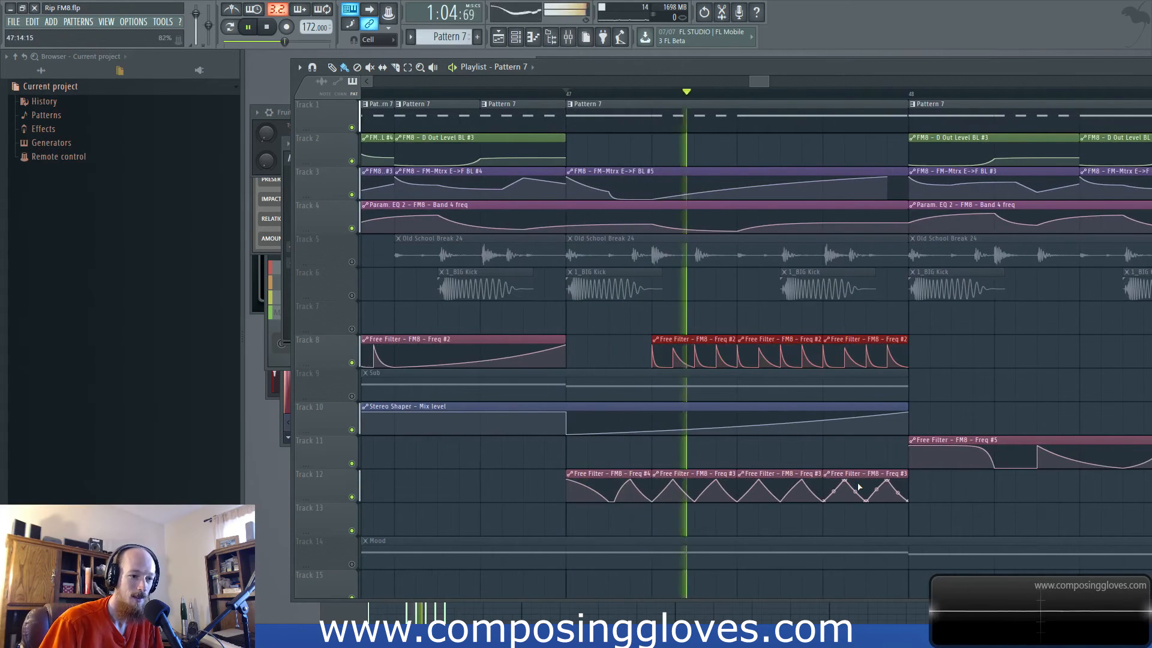
key(space)
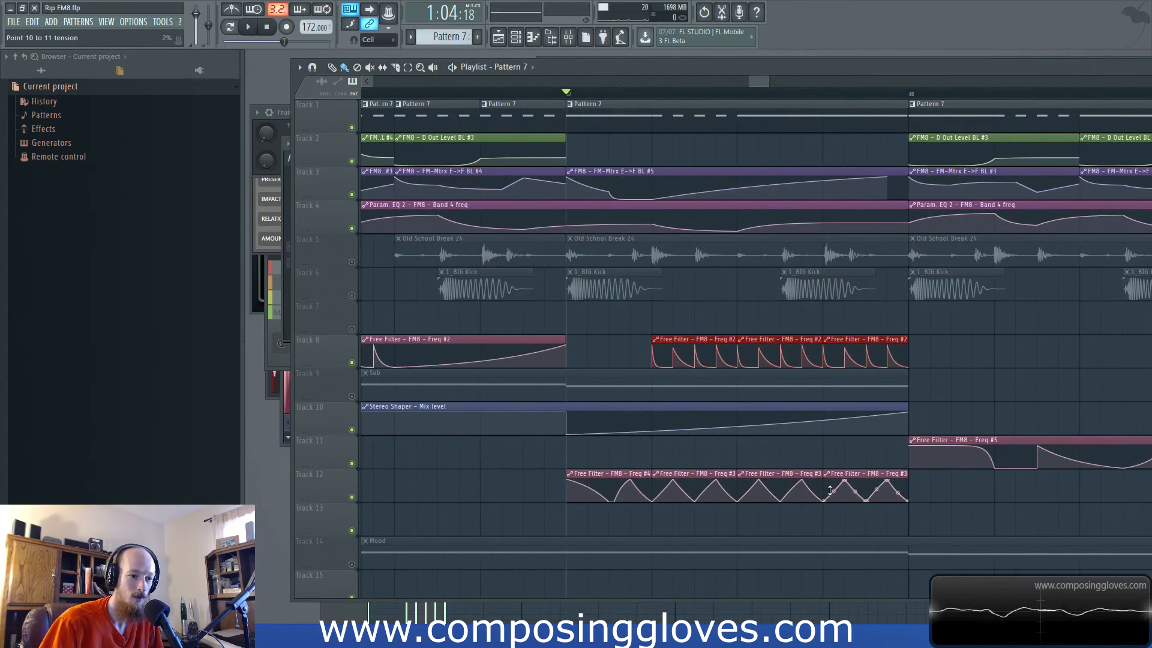
key(space)
key(space)
- Open Pattern 7 from bar 47 in the piano roll to check its notes, and return to the playlist
double_click(746, 115)
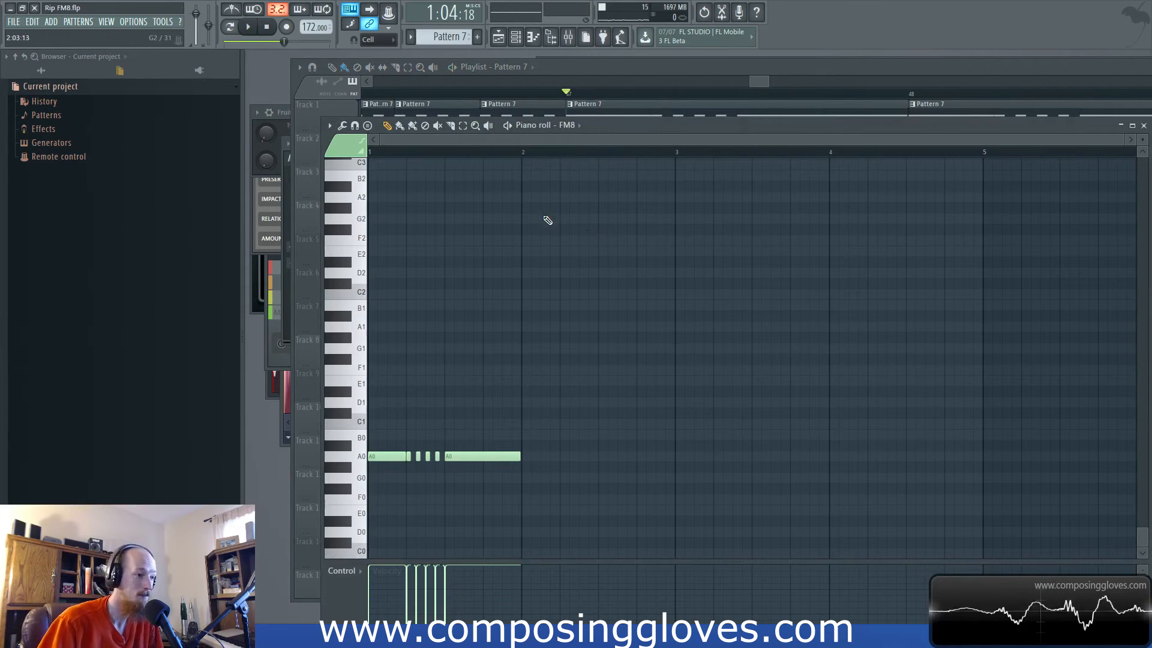
click(354, 461)
drag(760, 78, 763, 79)
- Set the playhead at bar 43 and examine the automation clips around bars 43 to 47
scroll(779, 125, down, 5)
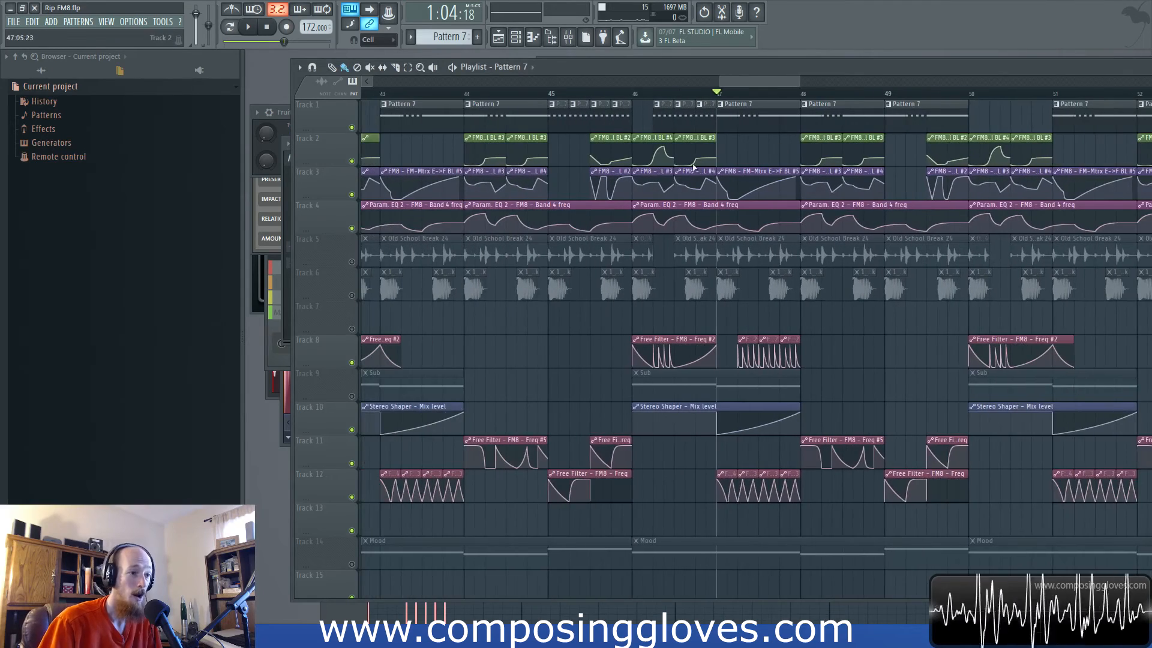
drag(528, 158, 587, 165)
click(449, 96)
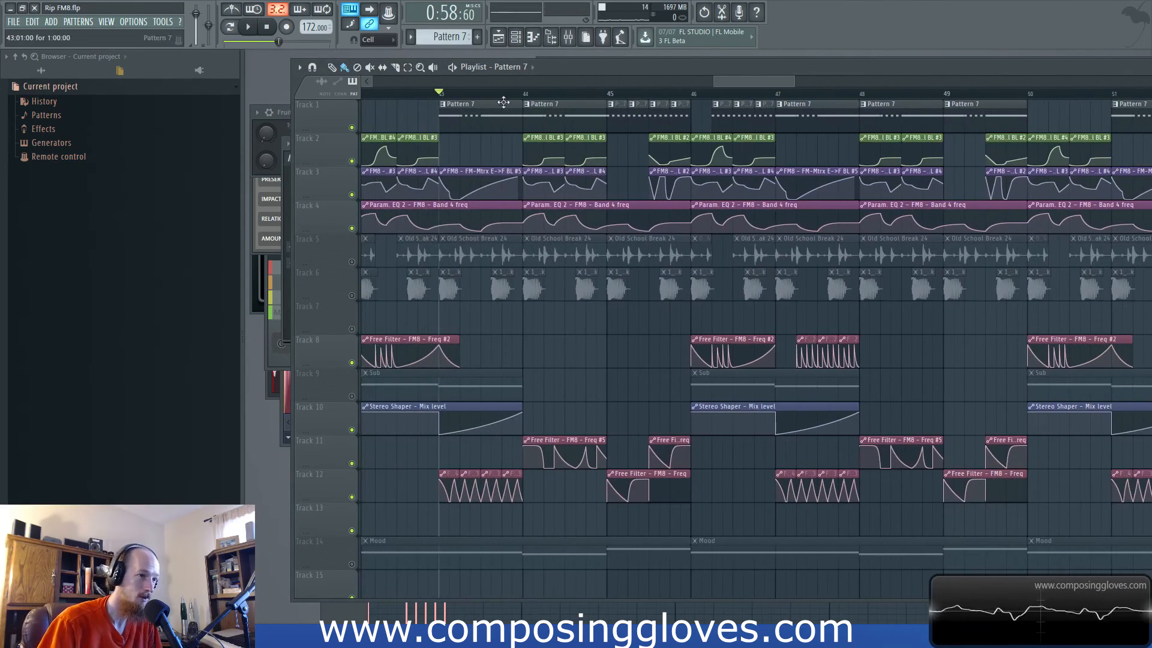
drag(733, 84, 726, 90)
scroll(661, 433, up, 5)
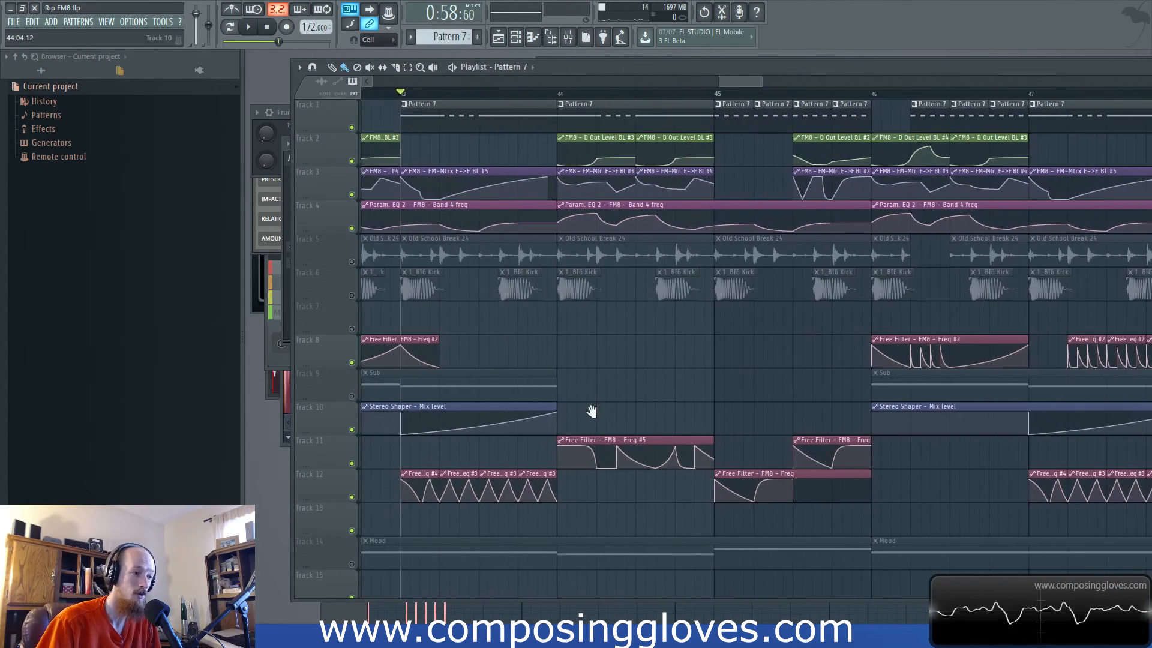
- Return the playhead to bar 42 and compare the drop's opening filter automation with the clips in bars 46 and 47
scroll(657, 381, down, 4)
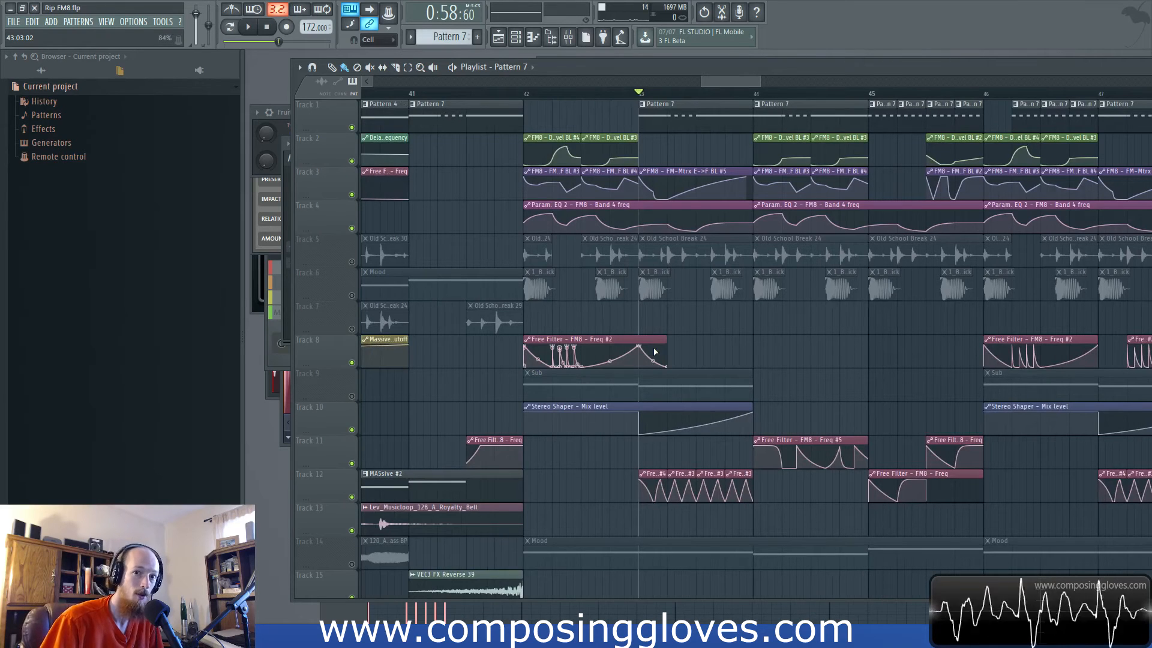
scroll(660, 324, down, 2)
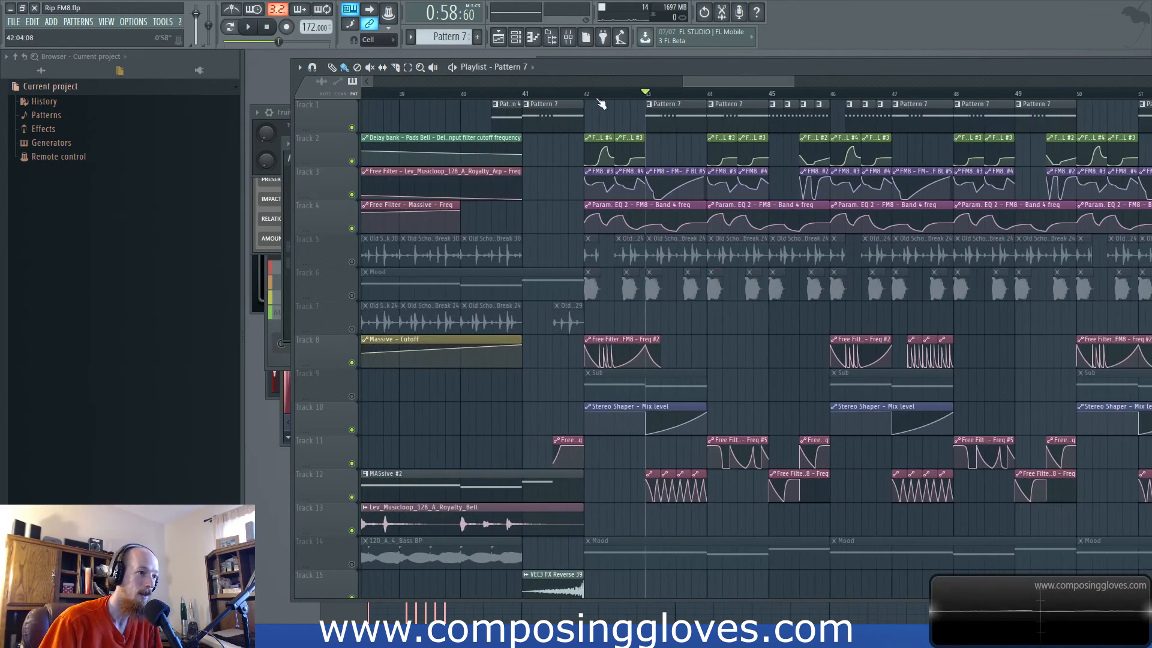
scroll(714, 334, up, 3)
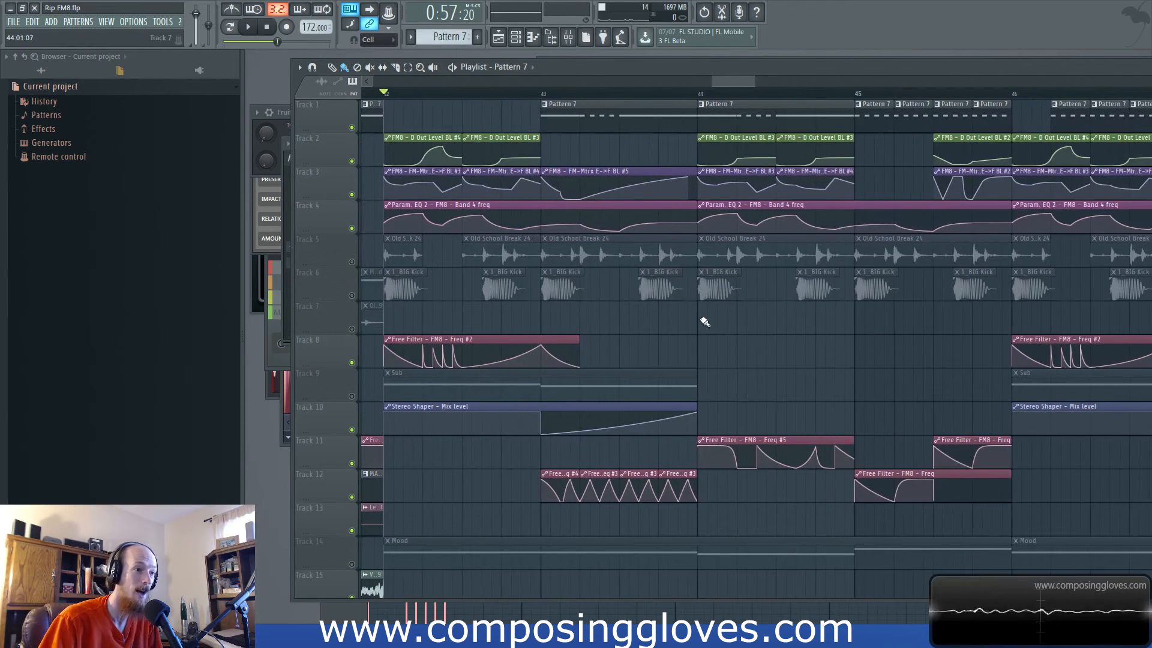
scroll(705, 321, right, 5)
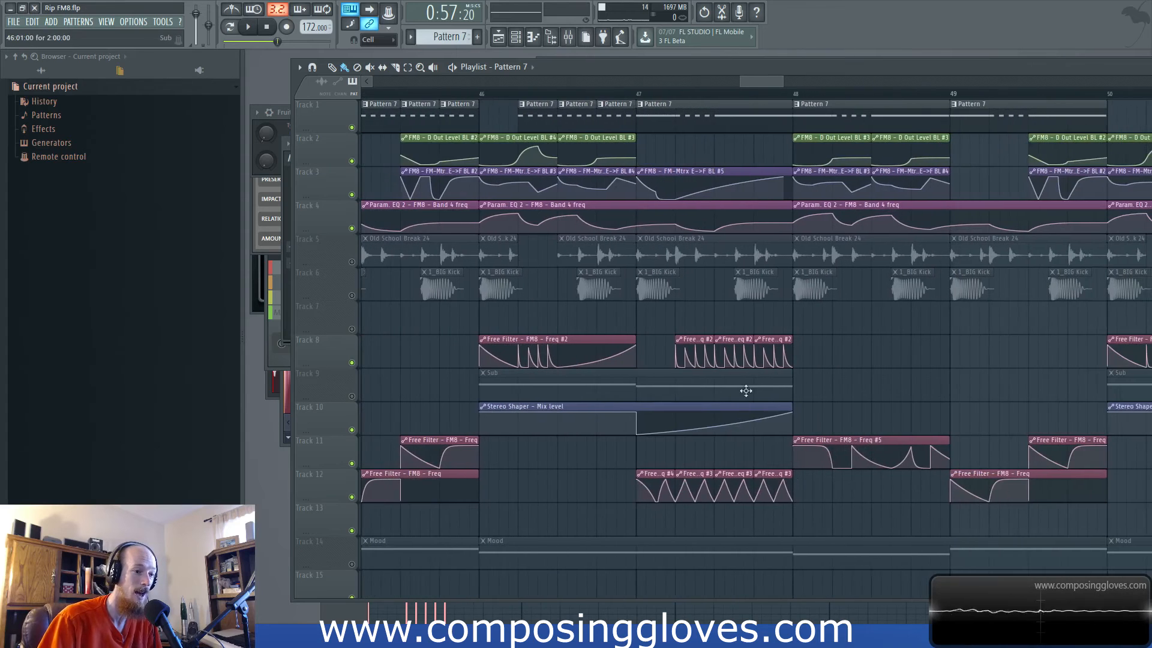
- Highlight bar 47's zigzag filter clips on Track 12 and the repeated Freq #2 clips on Track 8
click(676, 354)
drag(639, 485, 784, 502)
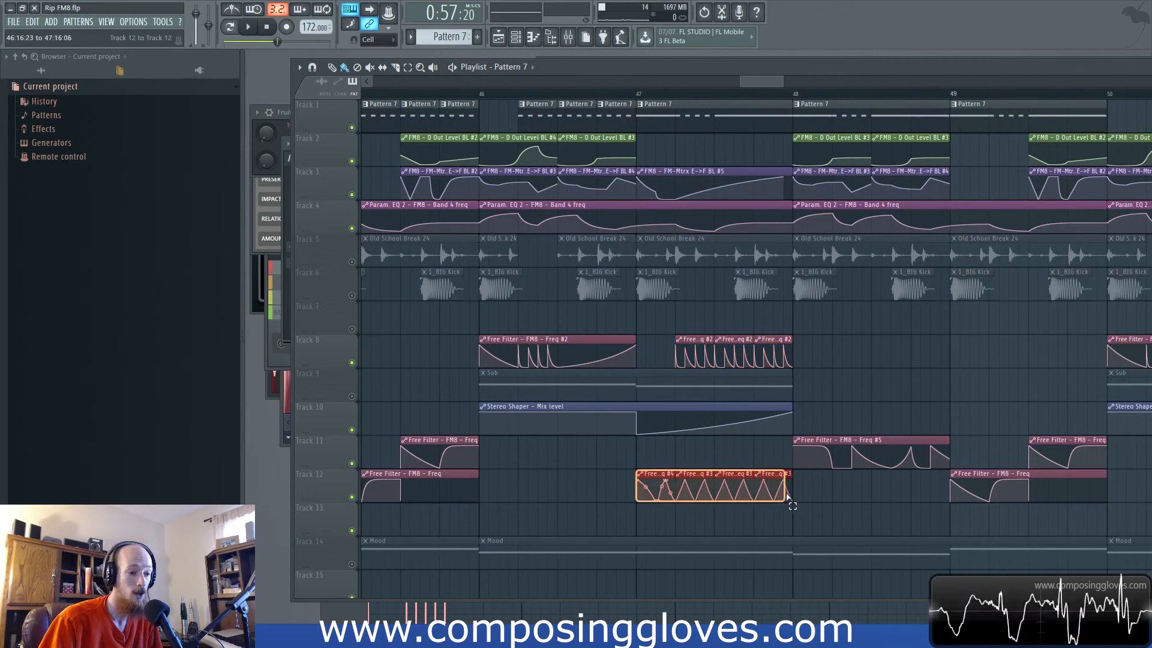
scroll(746, 463, up, 4)
scroll(506, 330, down, 4)
drag(462, 338, 703, 359)
drag(446, 482, 657, 534)
- Clear the clip selection and audition the drop from bar 47
click(501, 327)
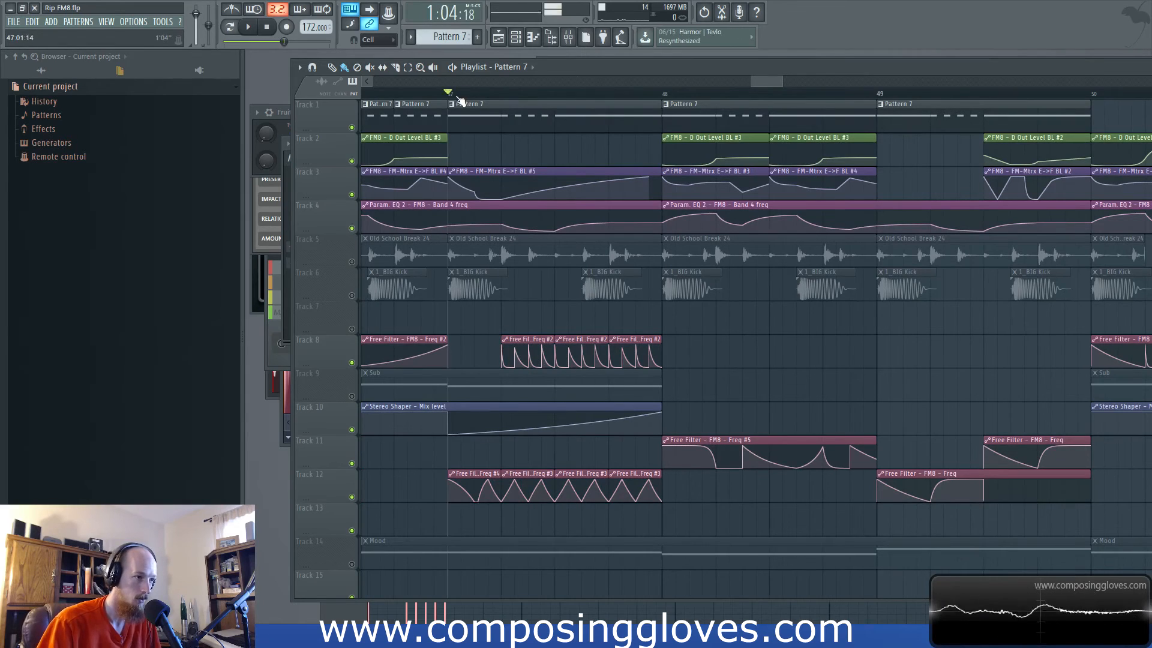
key(space)
key(space)
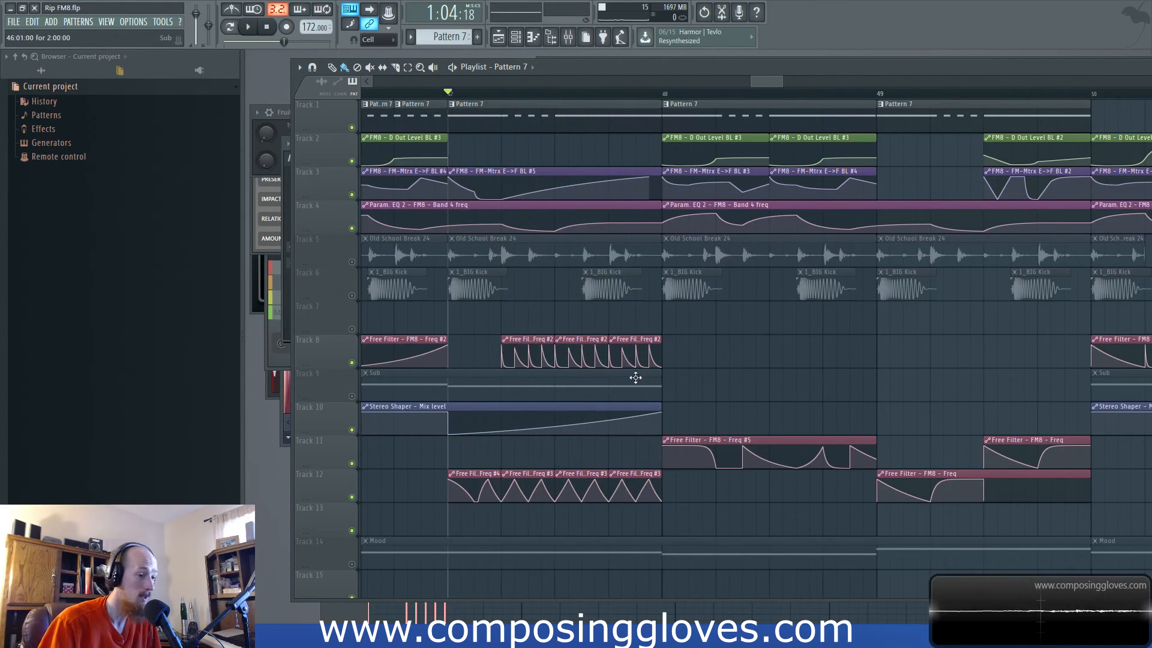
- Highlight bar 47's FM-Mtrx E->F BL #5 and Param. EQ 2 clips, followed by its Free Filter clips on Tracks 8 and 12
scroll(625, 322, up, 3)
drag(488, 134, 582, 208)
scroll(664, 334, down, 3)
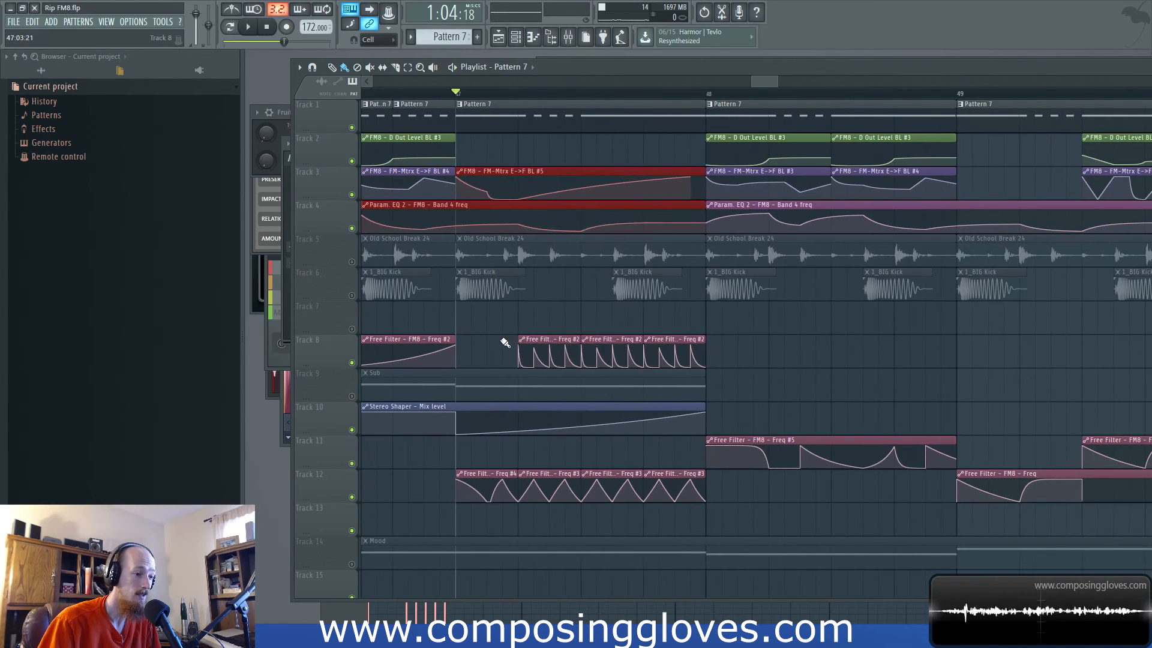
drag(504, 342, 771, 351)
scroll(649, 348, up, 2)
scroll(649, 348, down, 2)
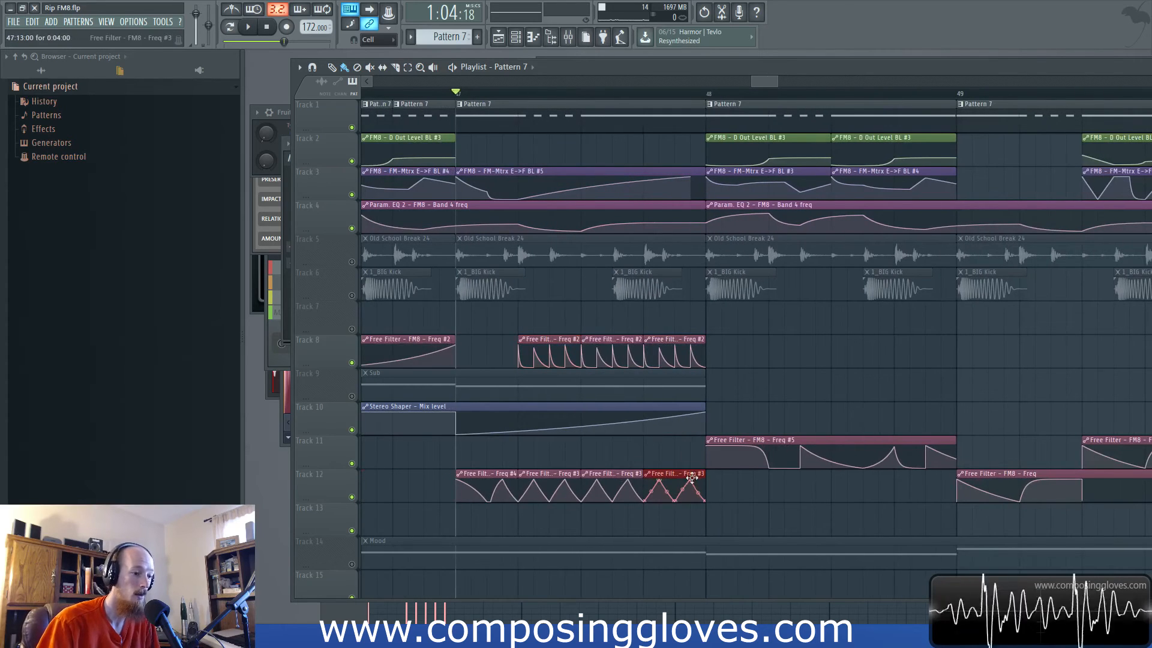
- Set the playhead at bar 48 and survey the rest of the drop through bar 57
scroll(771, 403, down, 3)
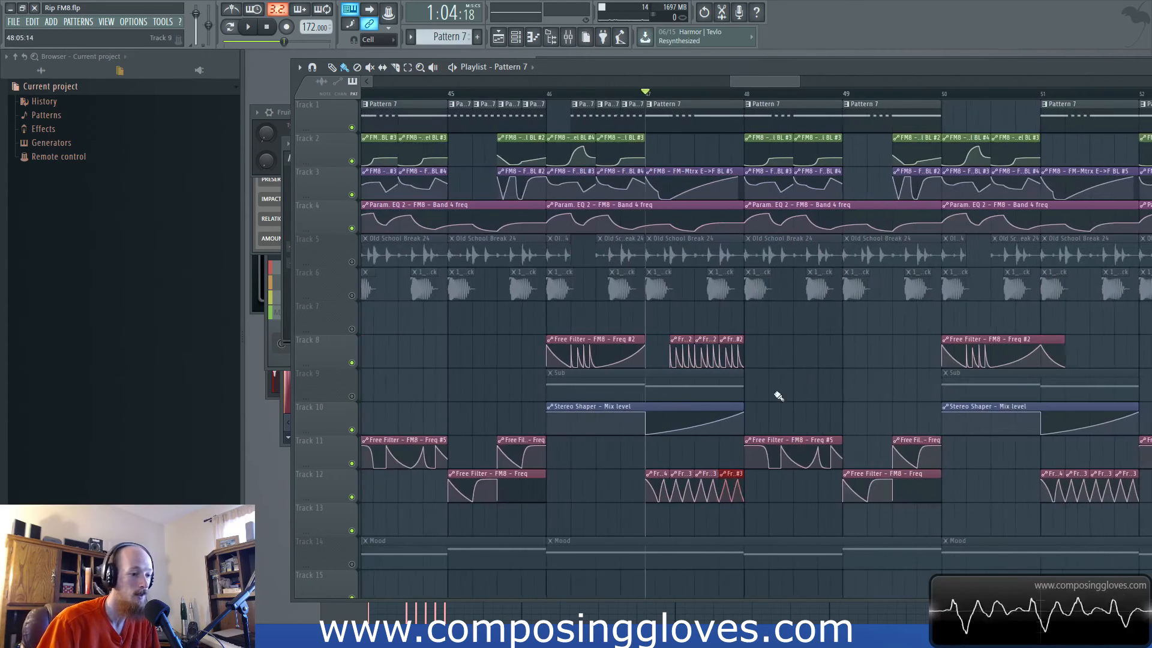
scroll(690, 390, right, 3)
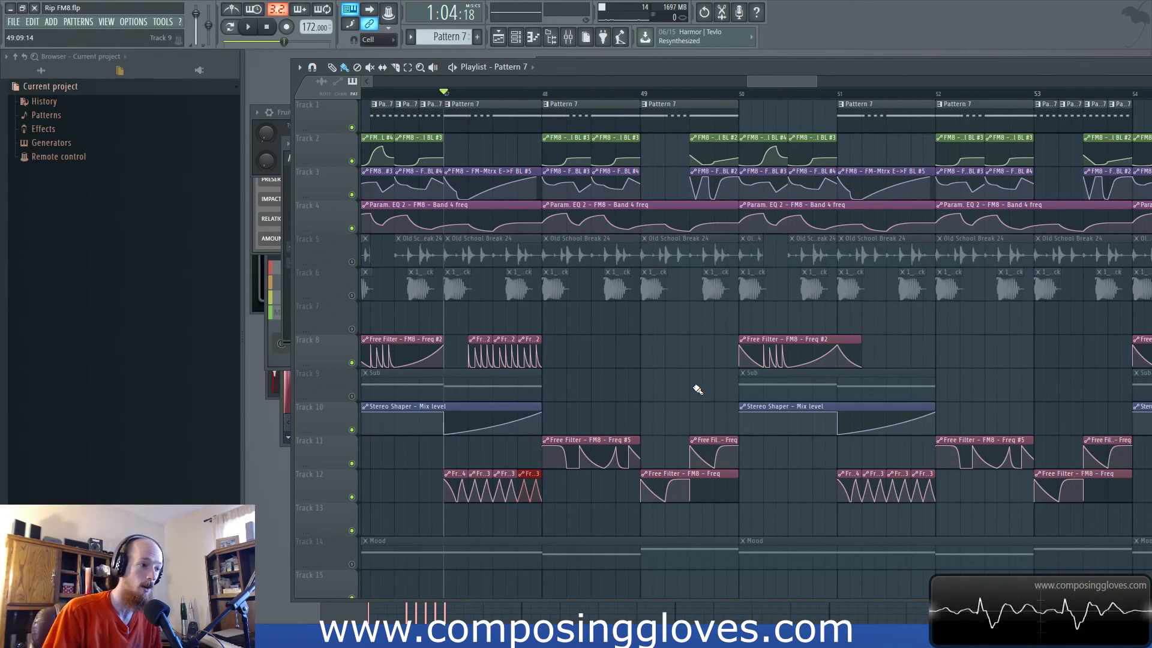
click(562, 93)
scroll(864, 372, right, 2)
scroll(660, 384, right, 10)
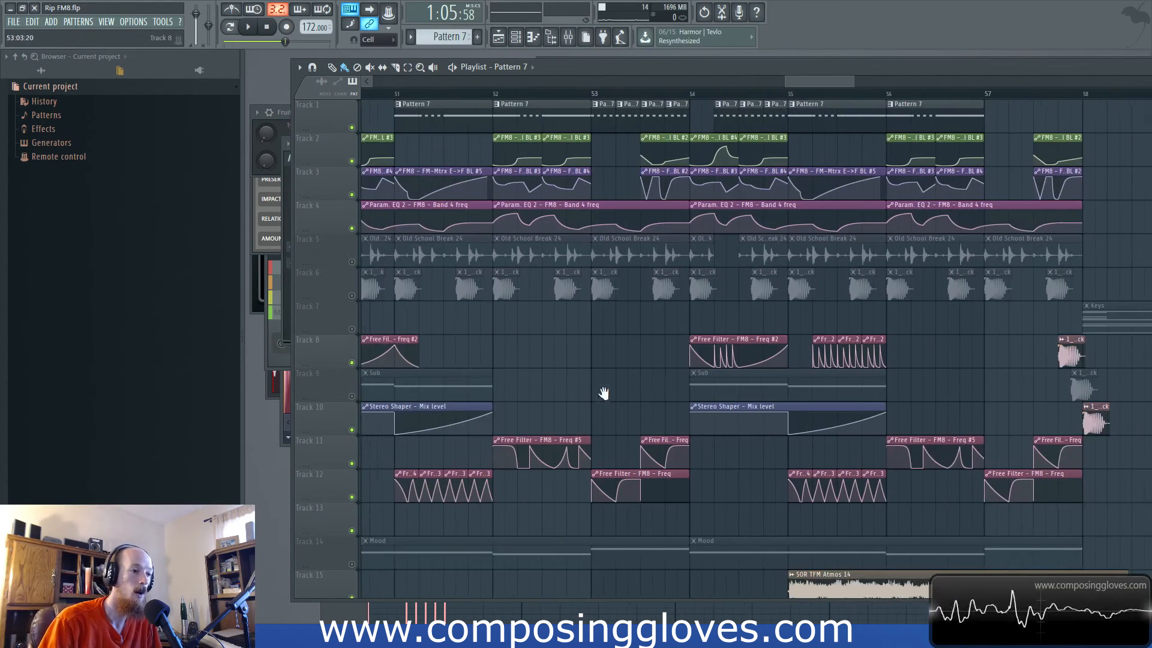
scroll(528, 359, left, 15)
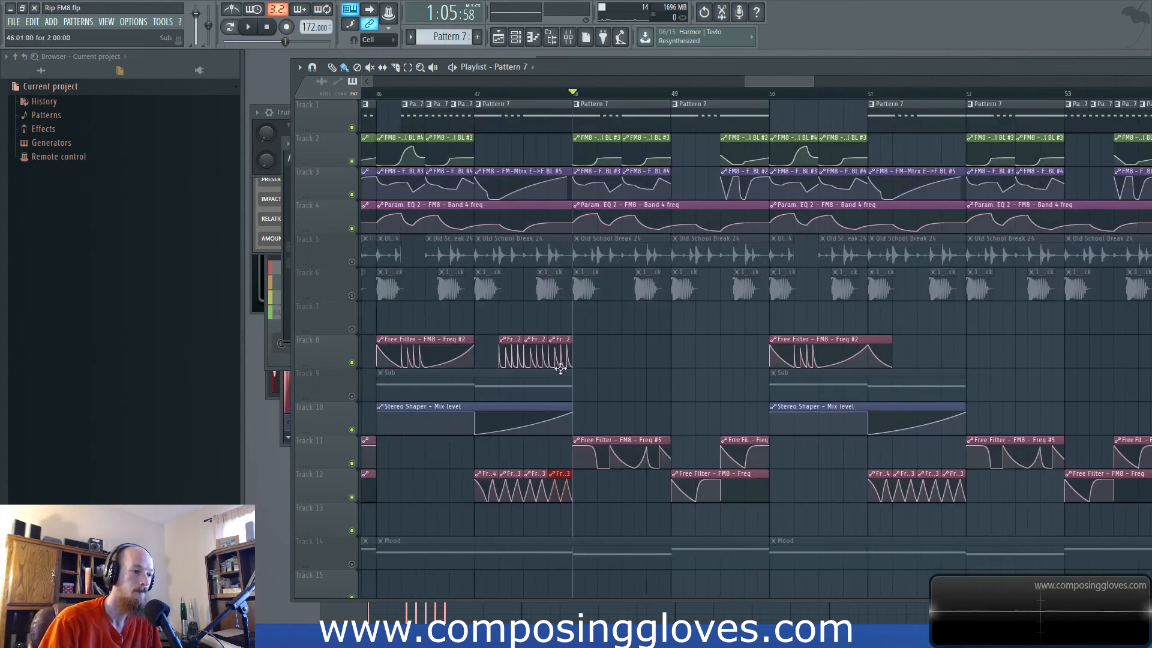
- Unmute the drum, kick, sub, mood and bass tracks and audition the arrangement from bar 41
ctrl+scroll(777, 99, down, 5)
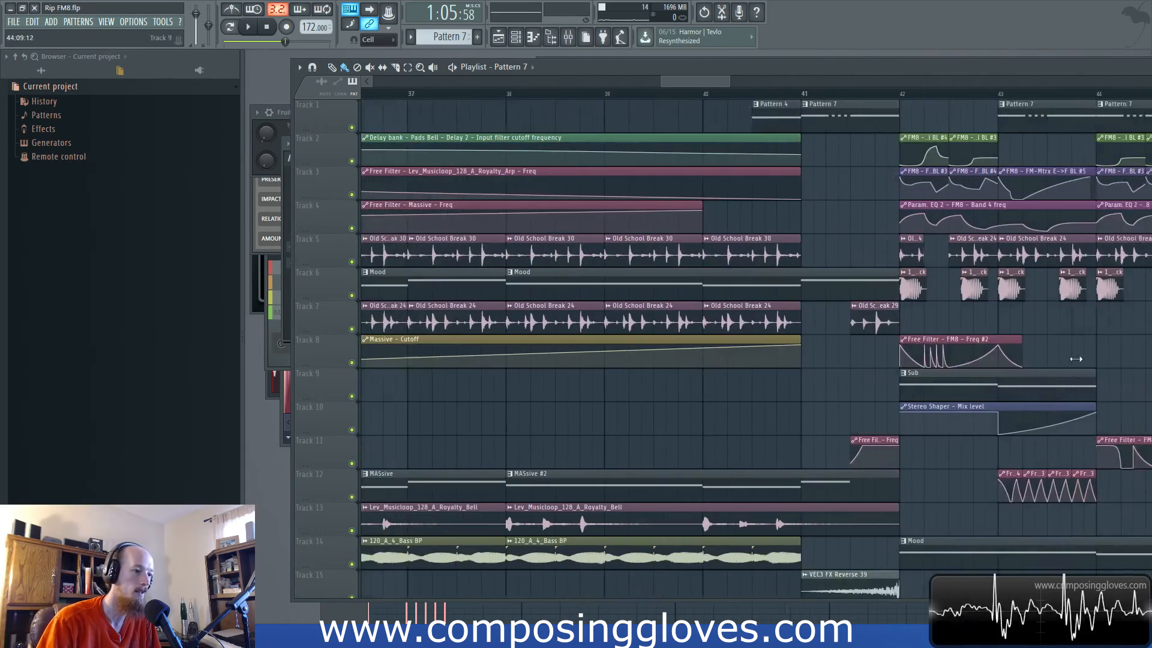
click(749, 94)
key(space)
key(space)
ctrl+scroll(740, 410, up, 8)
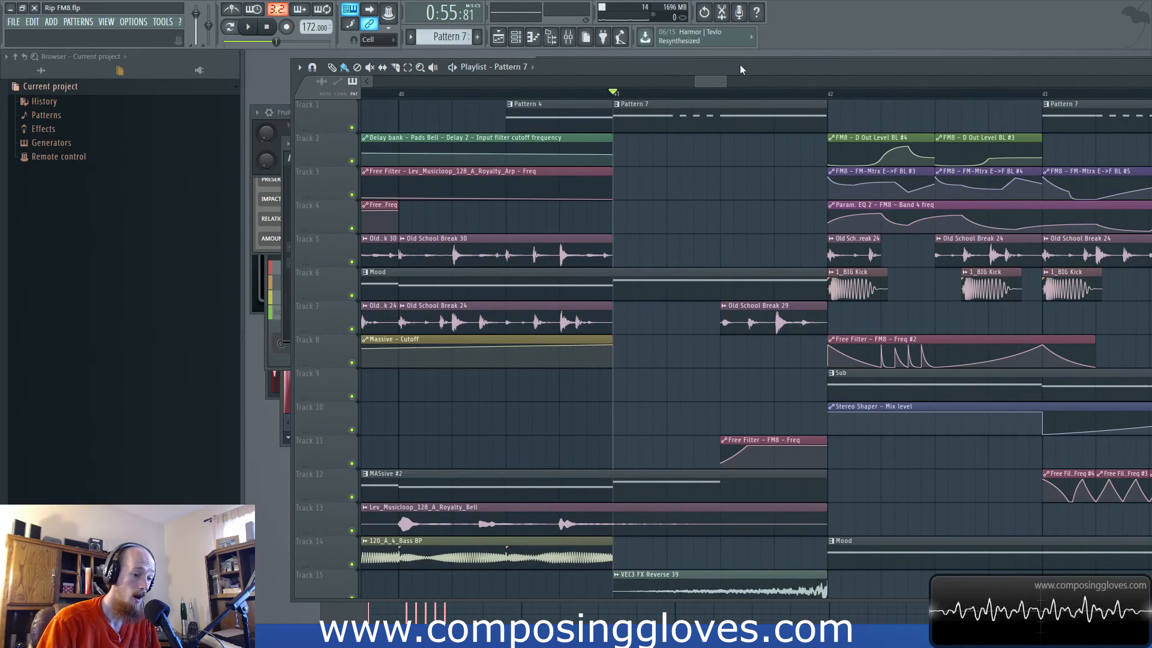
scroll(802, 207, right, 1)
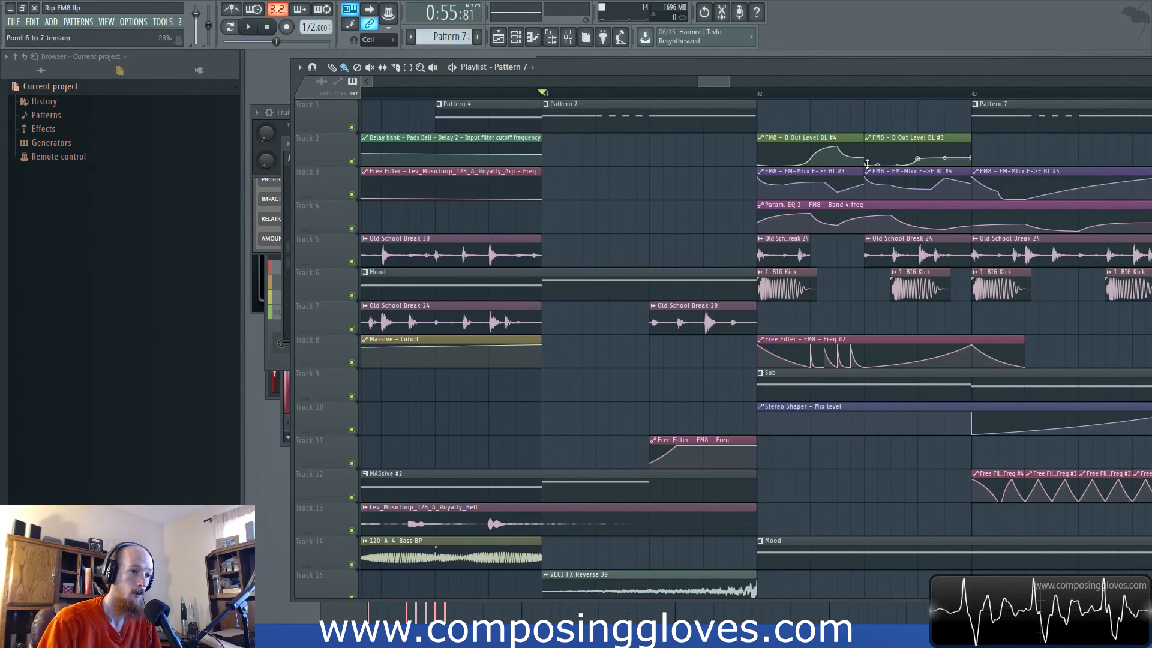
- Go back to the arrangement's intro, solo Track 5 and set the playhead at bar 5
ctrl+scroll(838, 223, down, 8)
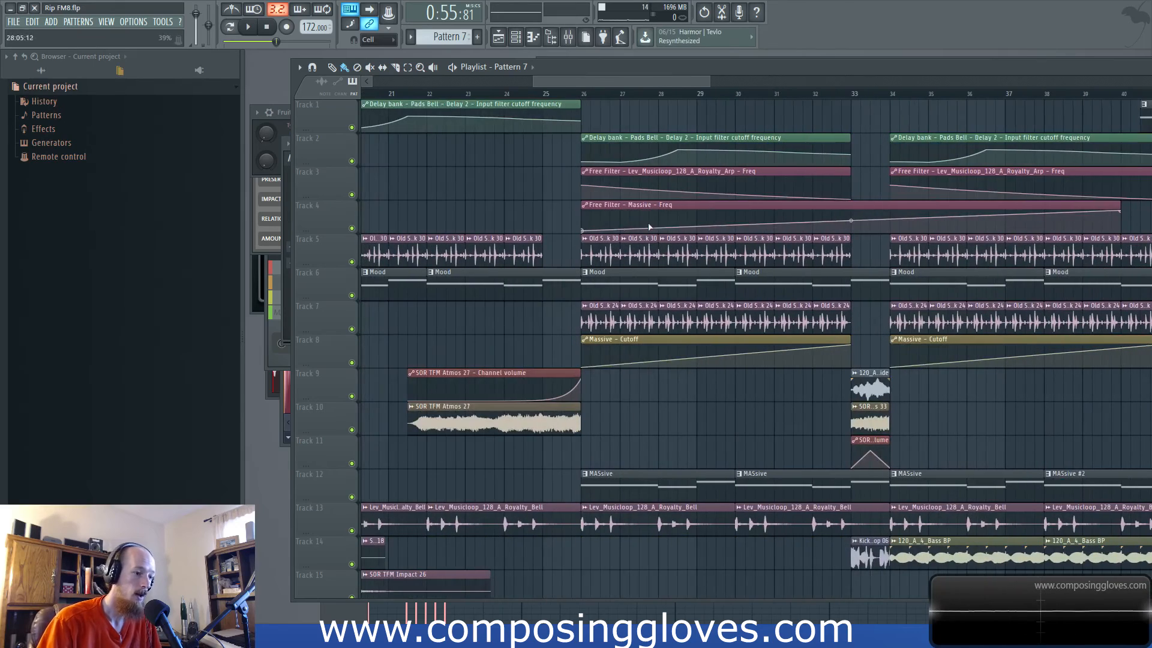
scroll(823, 406, left, 4)
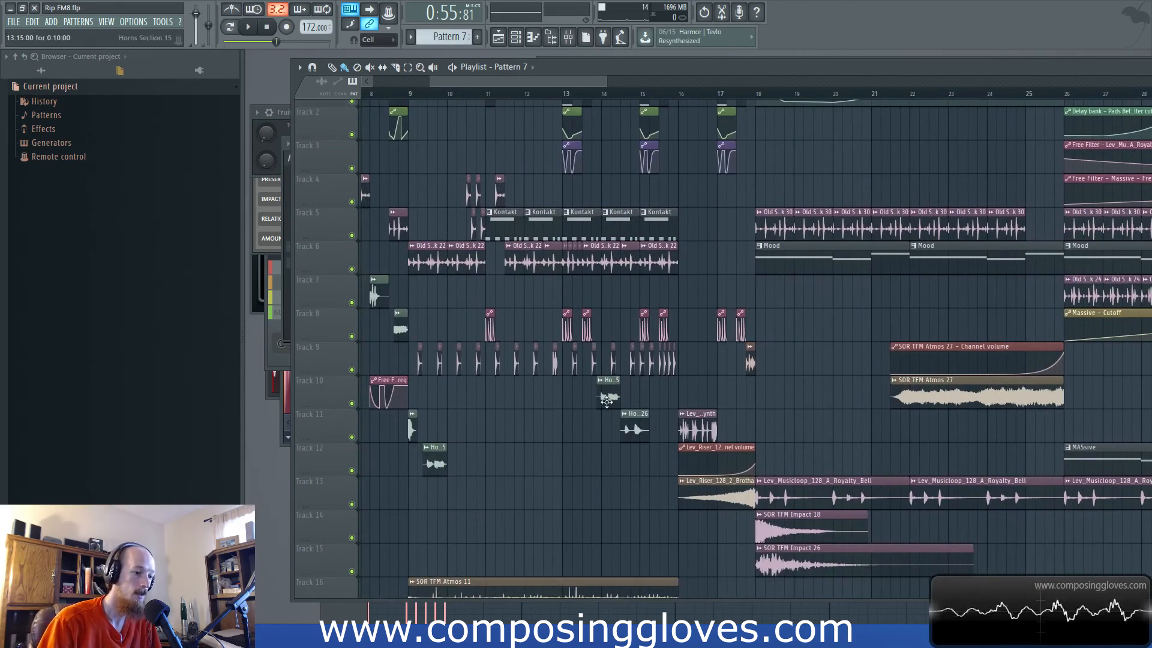
scroll(523, 386, left, 1)
scroll(416, 369, left, 2)
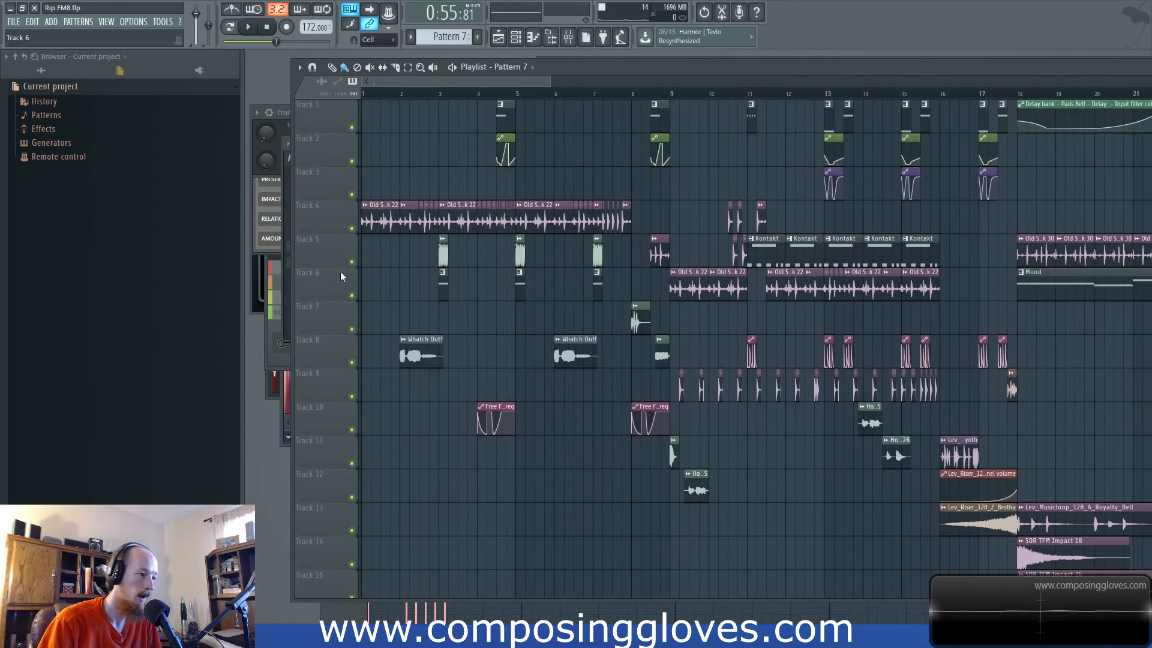
right_click(353, 263)
drag(523, 94, 516, 95)
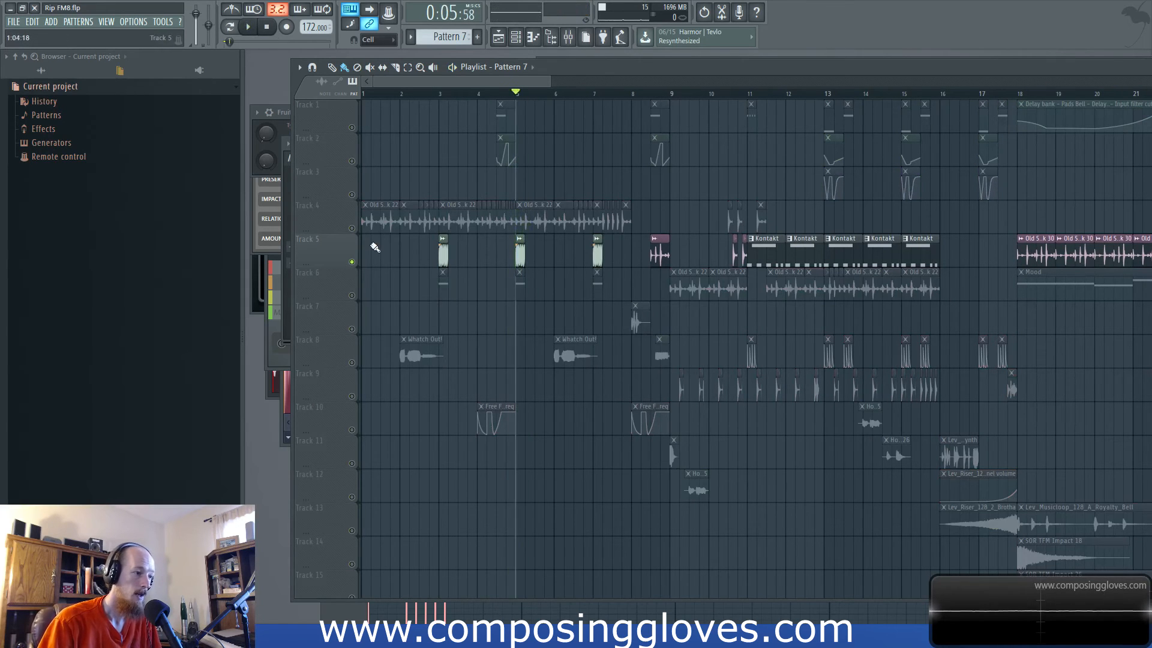
- Enable Track 6 alongside the soloed Track 5 and try to start an audition from bar 7
scroll(562, 284, right, 3)
right_click(354, 261)
click(355, 260)
click(352, 290)
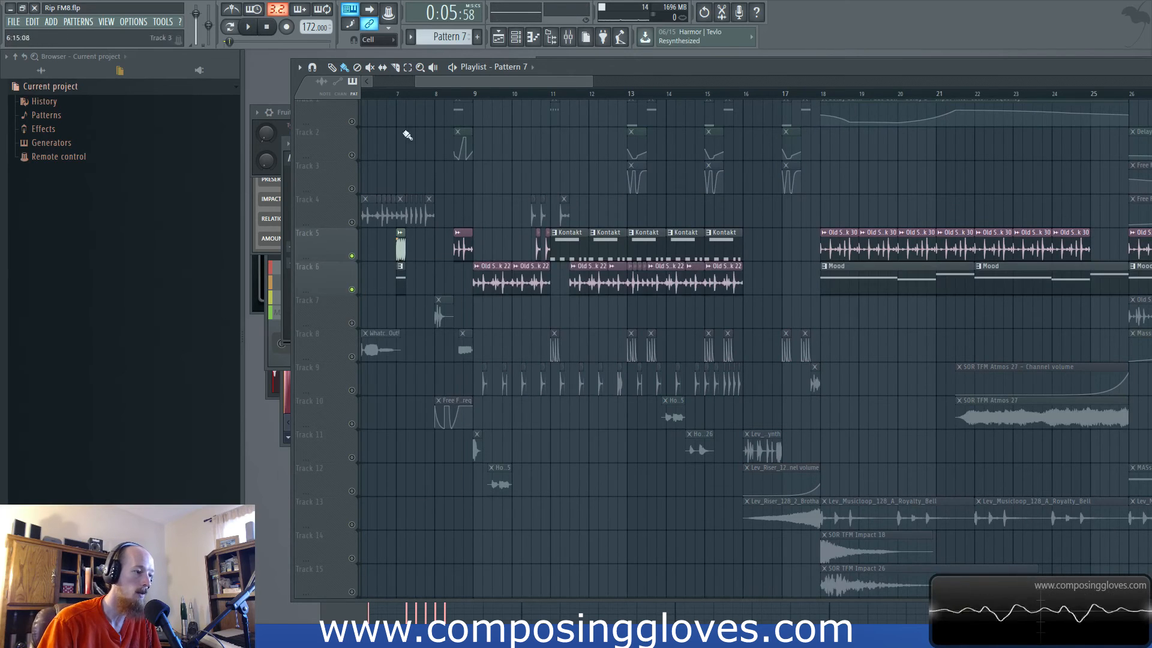
click(403, 107)
key(space)
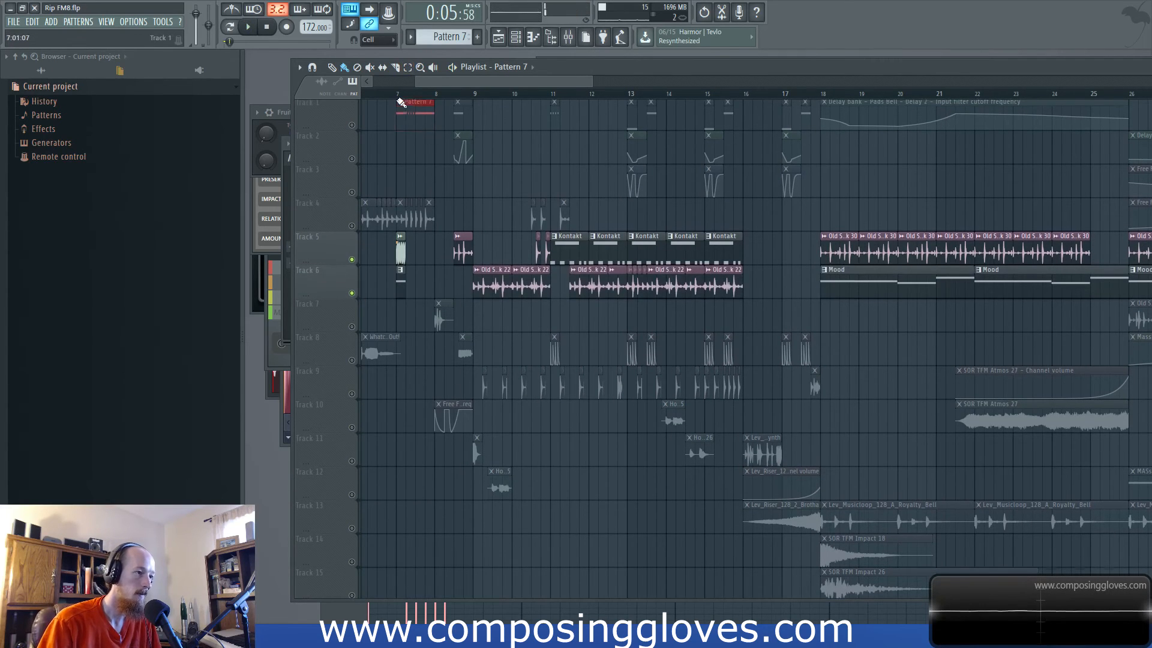
click(401, 102)
key(space)
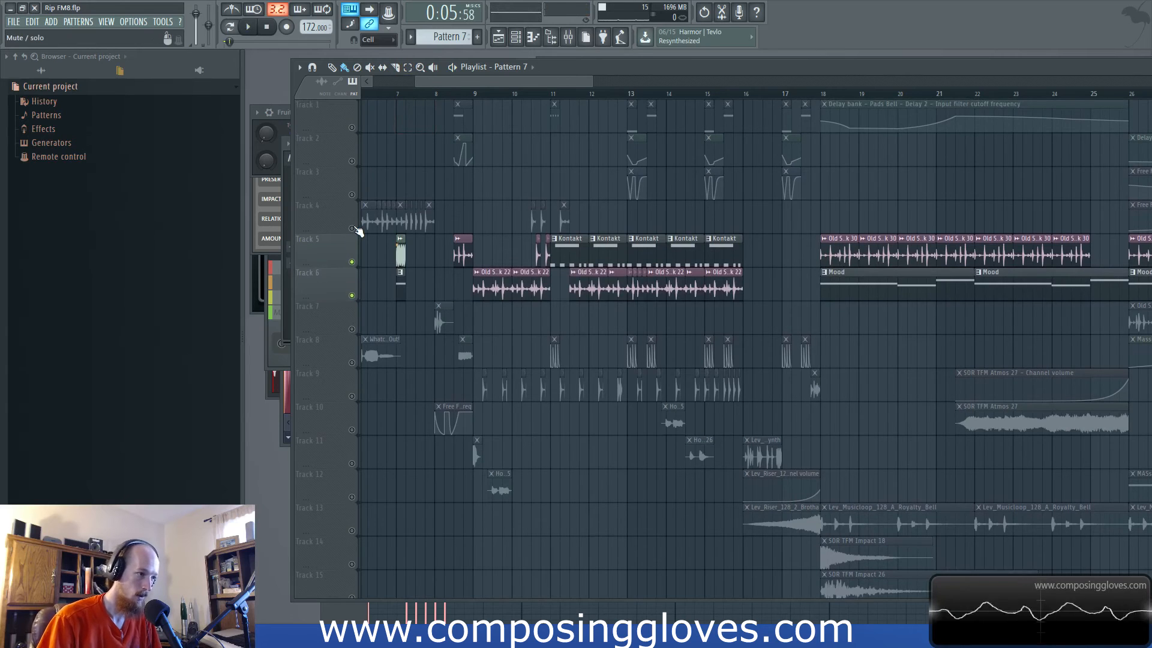
- Release the solo so all tracks are enabled, and set the playhead at bar 33 to audition the build-up
right_click(354, 228)
right_click(354, 228)
drag(862, 369, 487, 199)
drag(828, 396, 401, 347)
drag(705, 366, 542, 416)
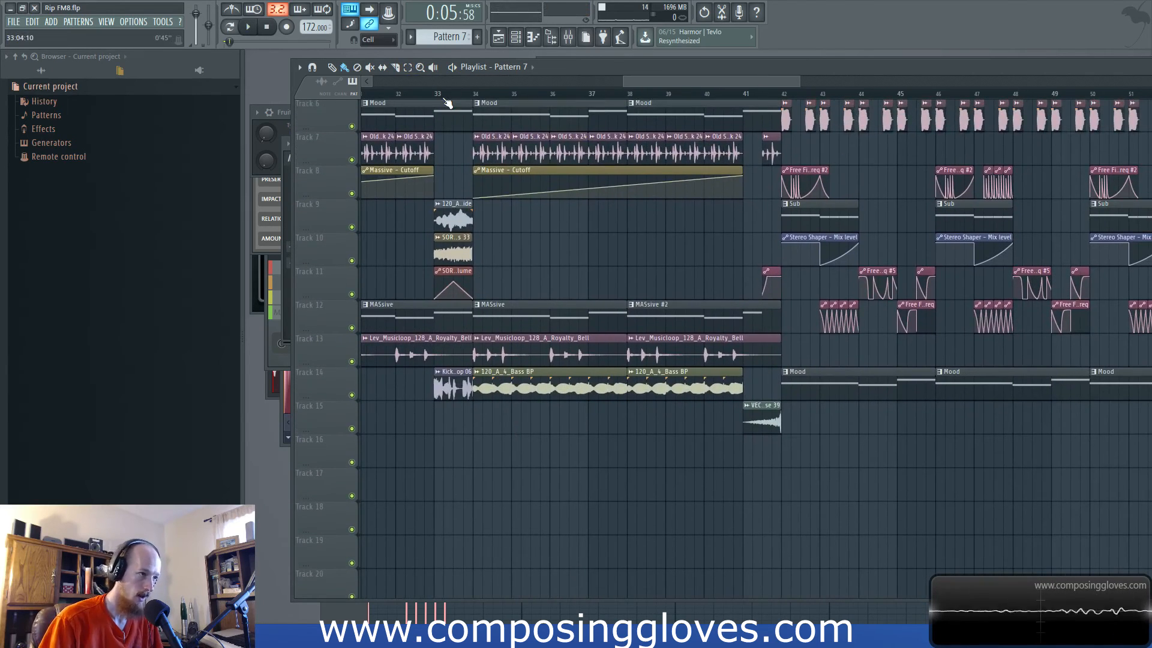
key(space)
key(space)
- Open the channel settings of the SOR TFM Atmos 33 sample at bar 33
drag(706, 228, 748, 310)
scroll(485, 332, up, 5)
double_click(484, 330)
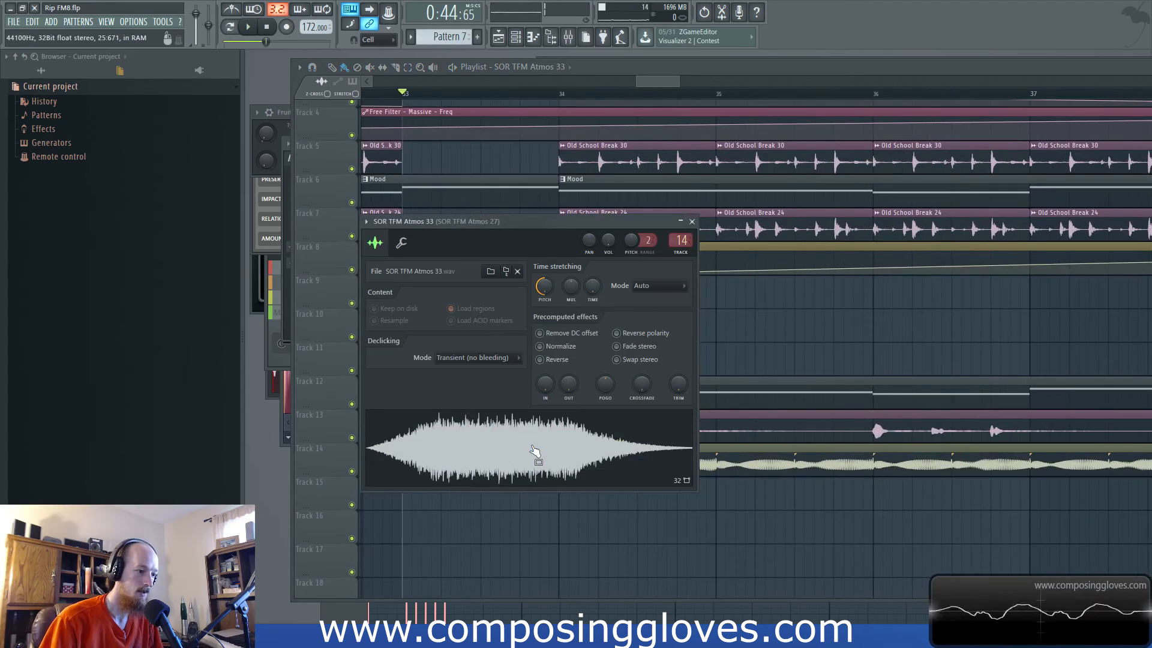
- Play the full arrangement from bar 33 and follow it through the build-up and the drop
key(space)
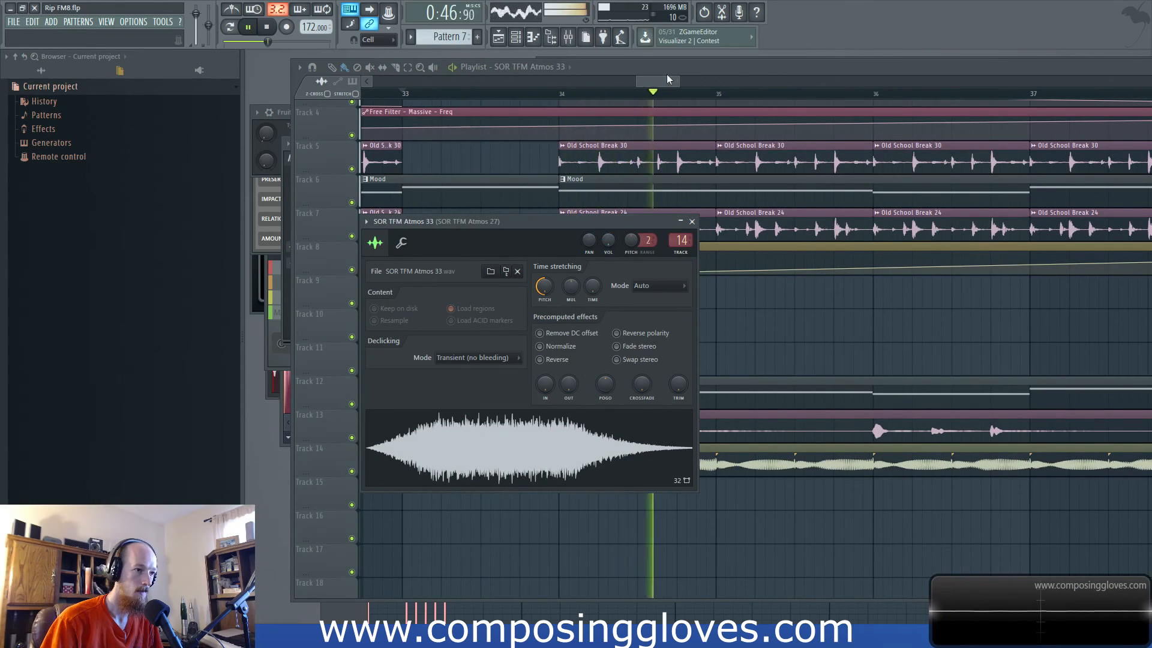
click(681, 78)
scroll(743, 205, down, 4)
scroll(743, 205, down, 6)
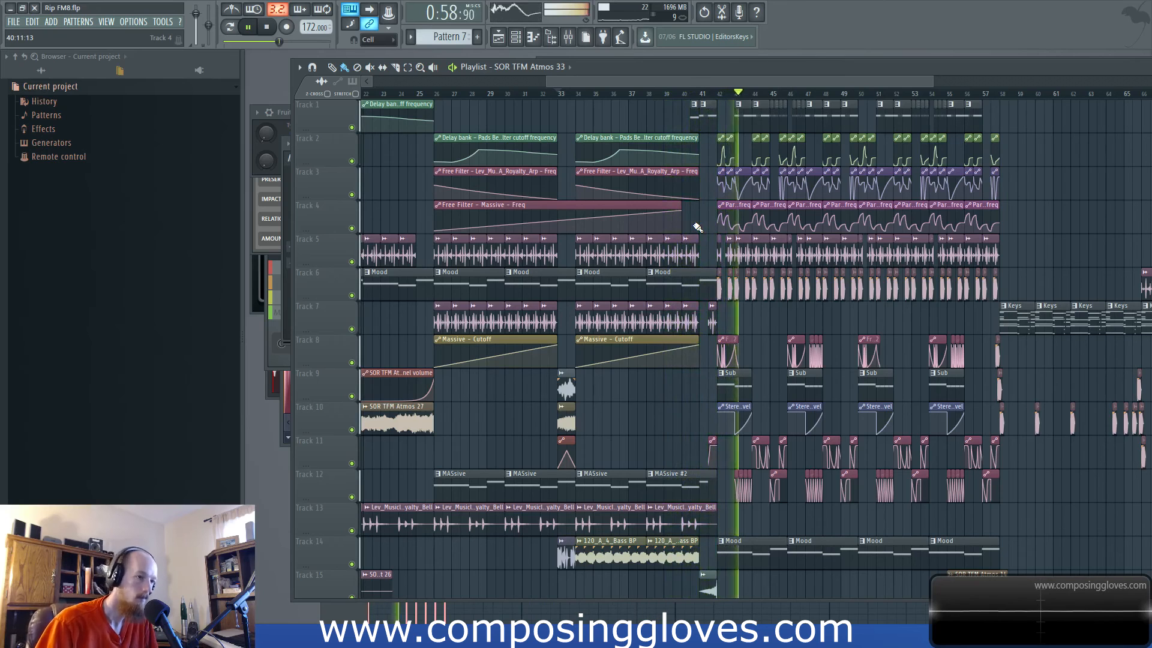
drag(790, 273, 647, 262)
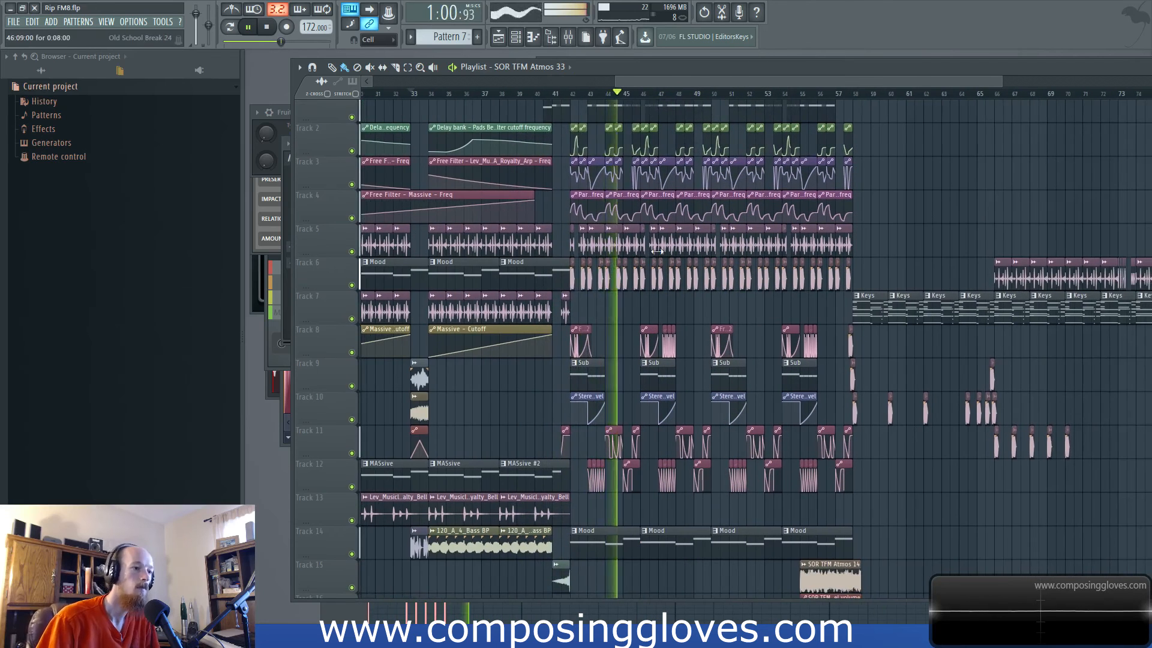
scroll(673, 251, up, 1)
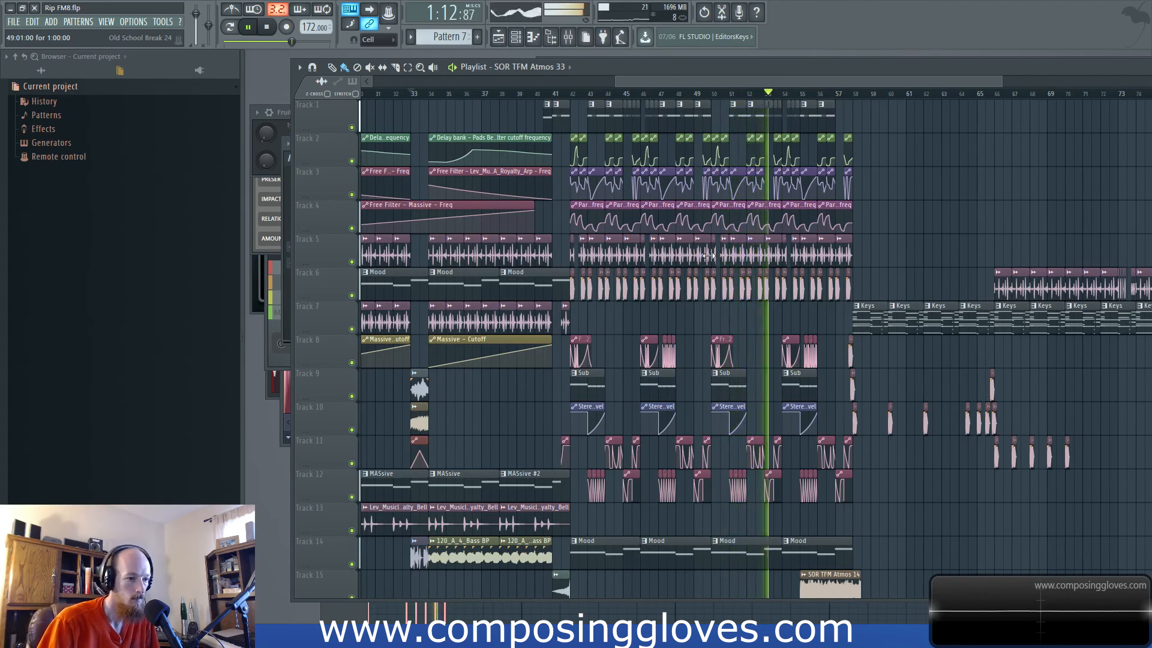
scroll(687, 216, right, 3)
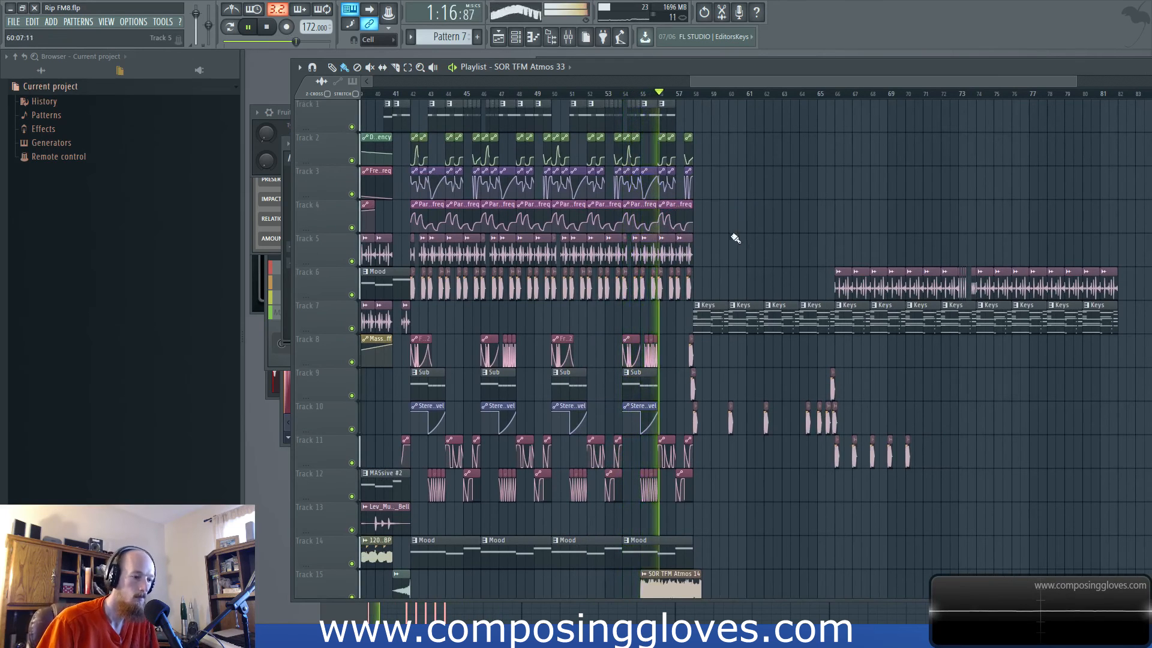
- Follow the playback from the end of the drop into the Keys section at bar 58, and stop it around bar 67
scroll(723, 222, down, 3)
scroll(717, 443, up, 4)
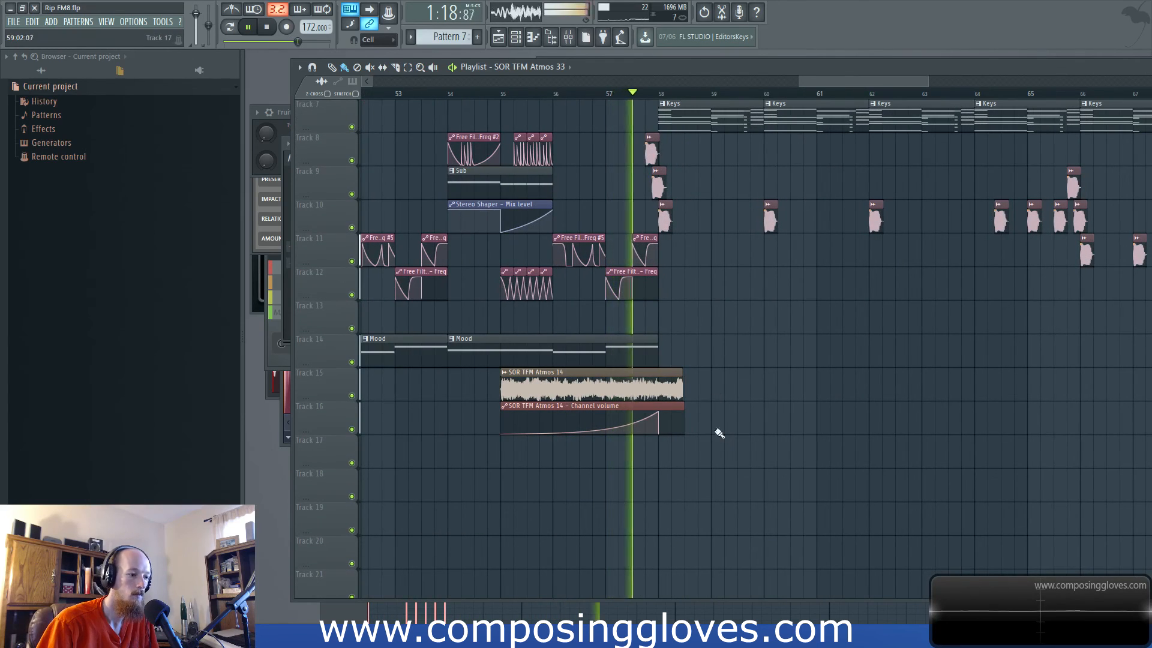
scroll(729, 308, up, 1)
scroll(730, 307, up, 2)
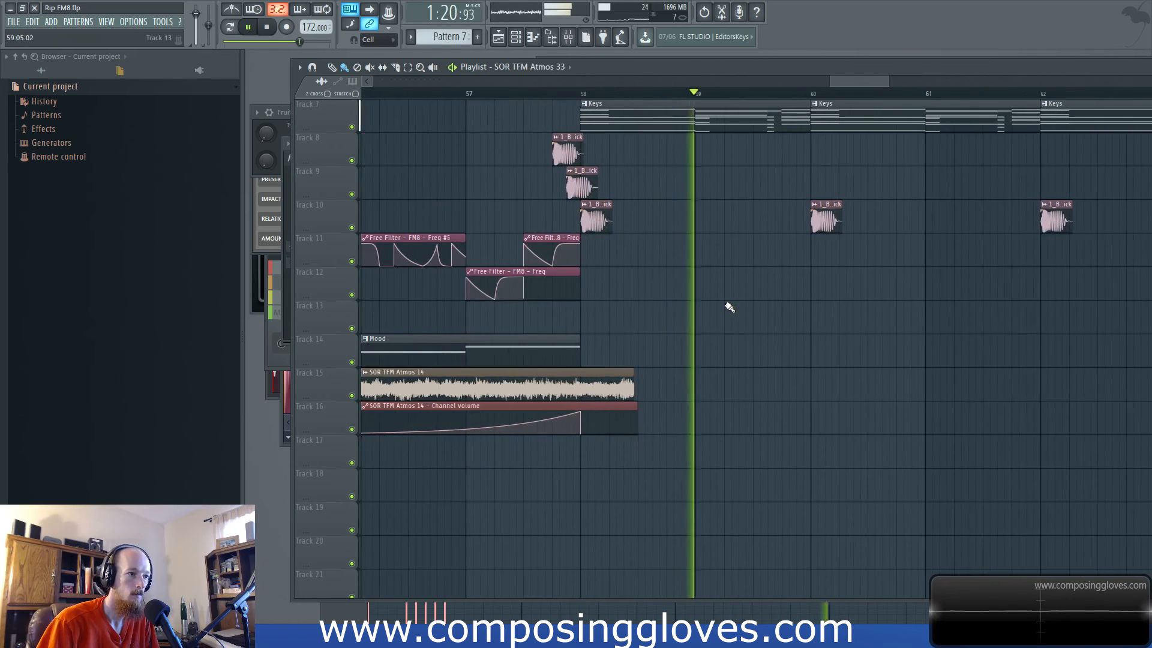
scroll(730, 306, up, 3)
scroll(732, 302, down, 3)
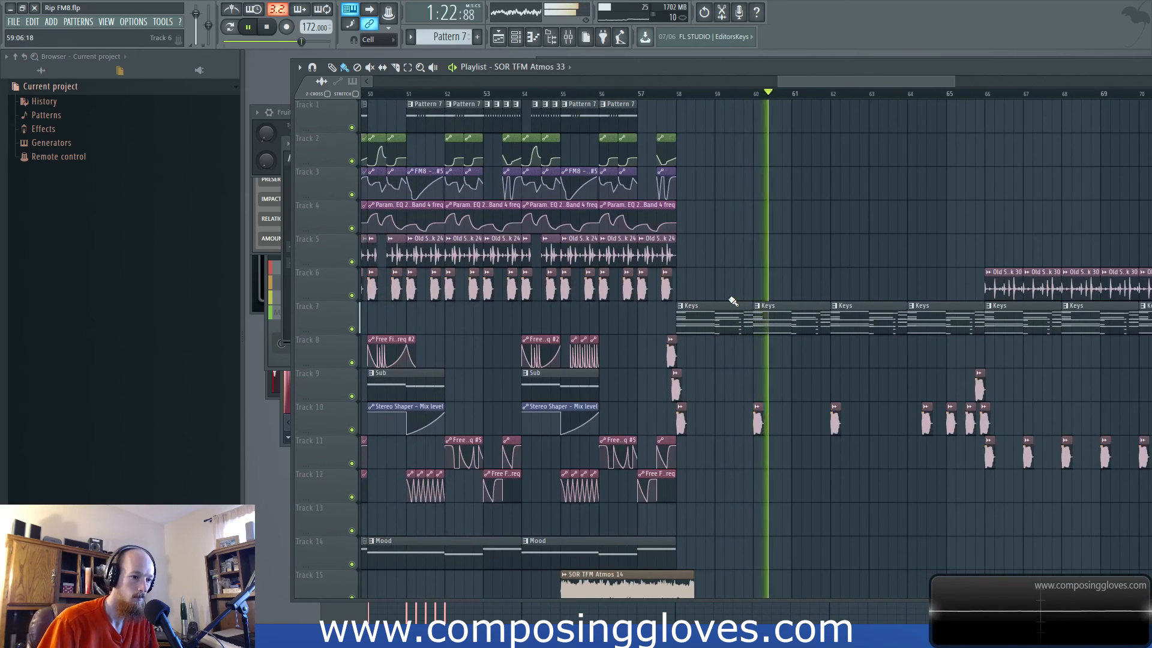
drag(880, 302, 754, 316)
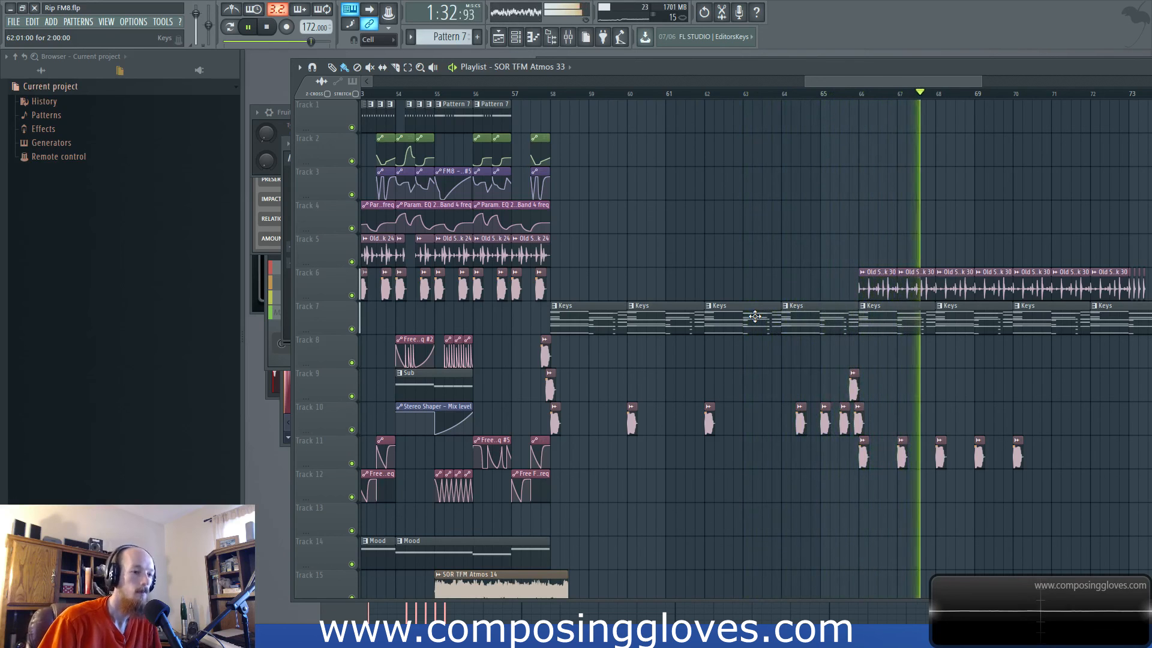
key(space)
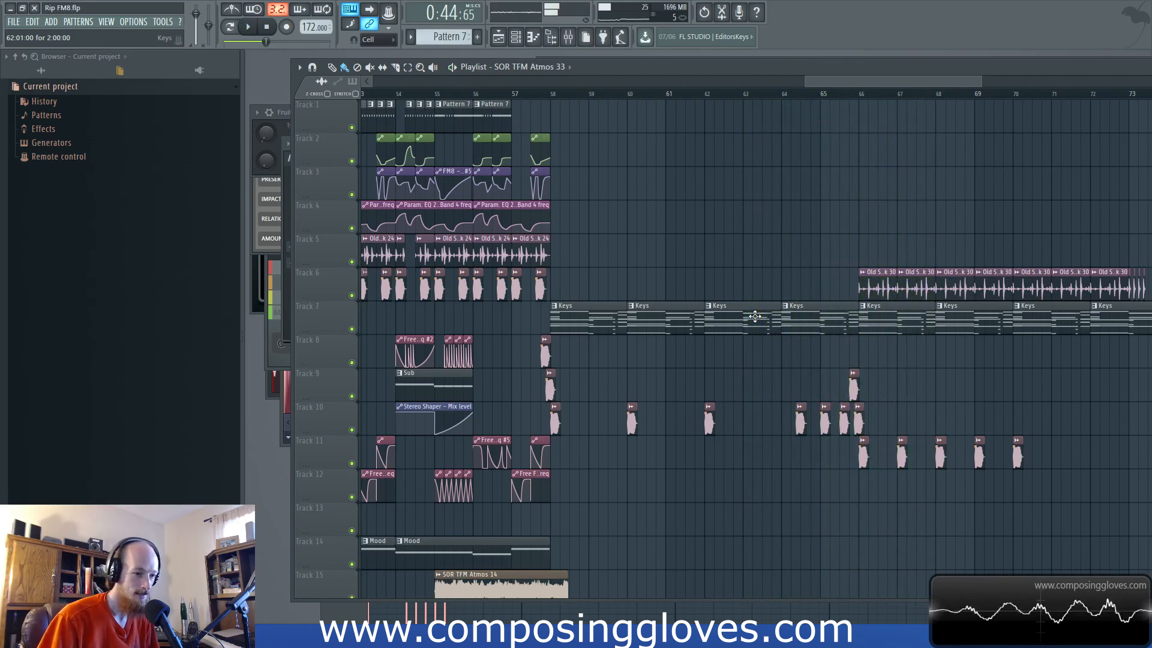
- Filter the channel rack to Unsorted and open FM8's Expert page to examine its operators and FM matrix
drag(825, 82, 535, 120)
scroll(712, 195, down, 6)
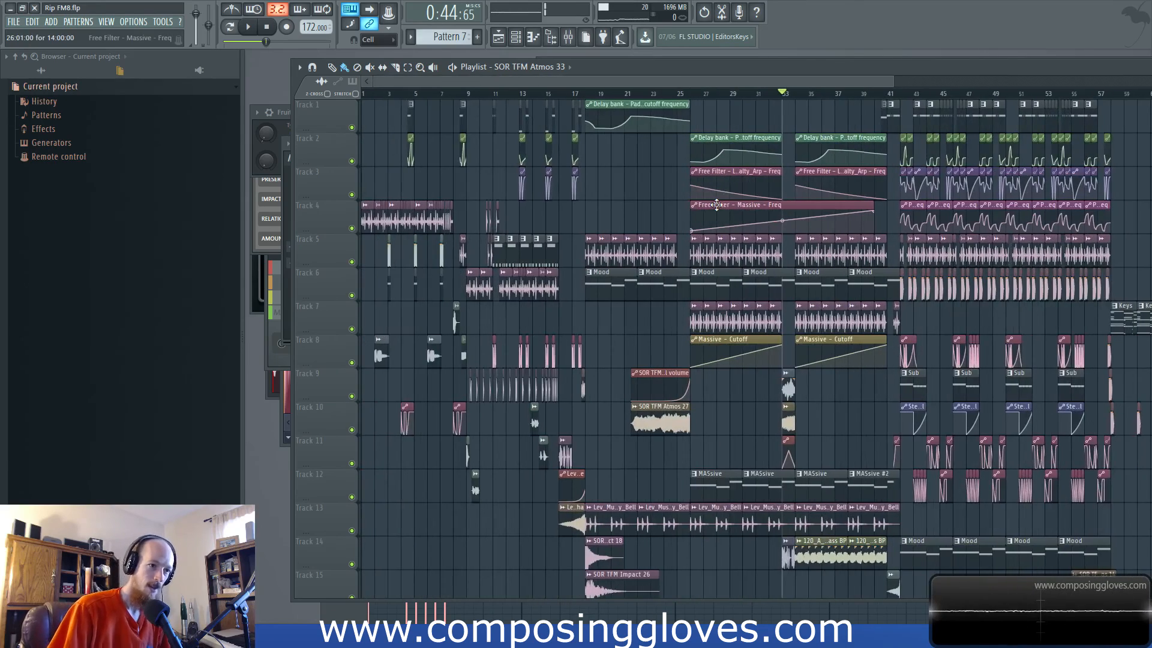
scroll(717, 213, down, 3)
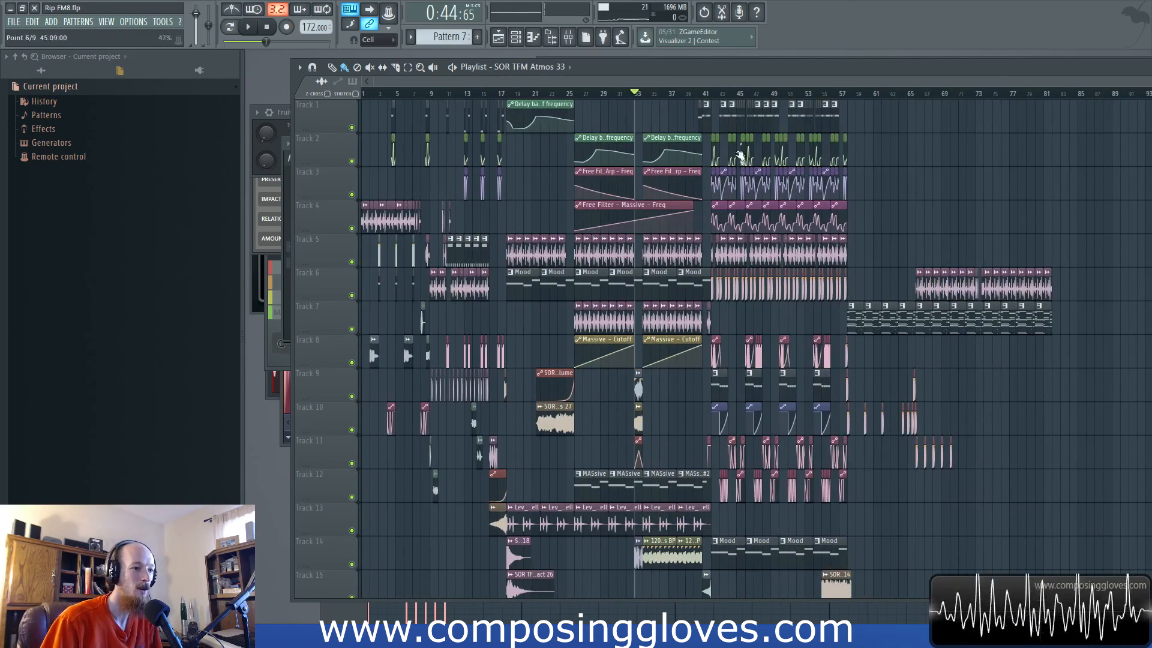
key(F6)
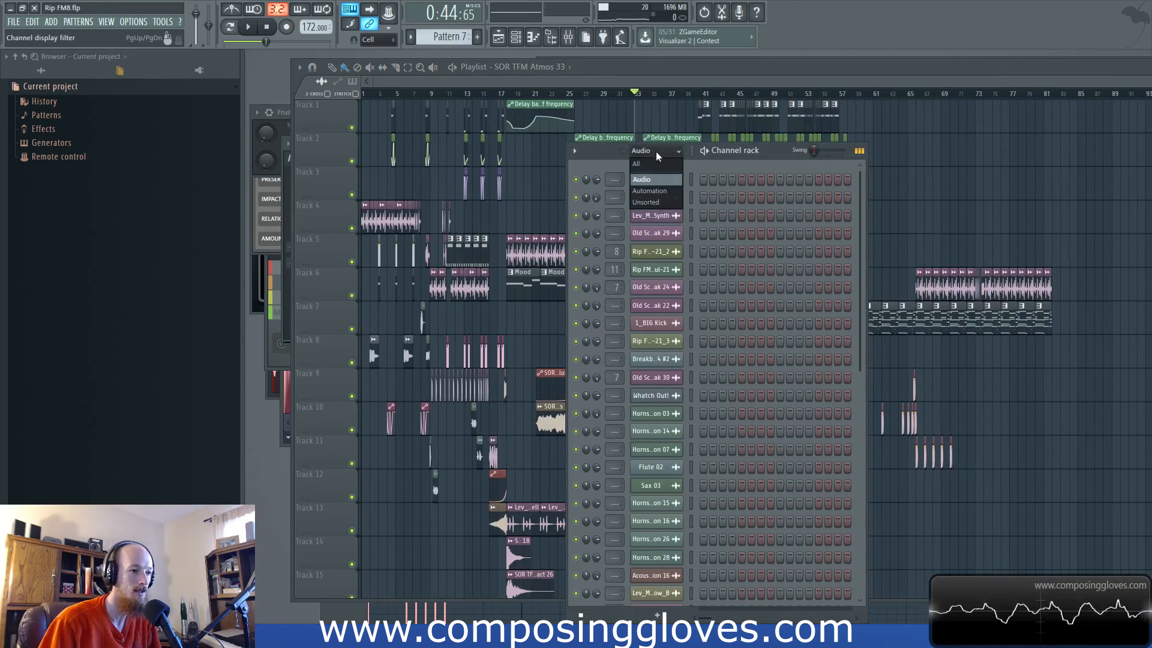
click(654, 202)
click(670, 257)
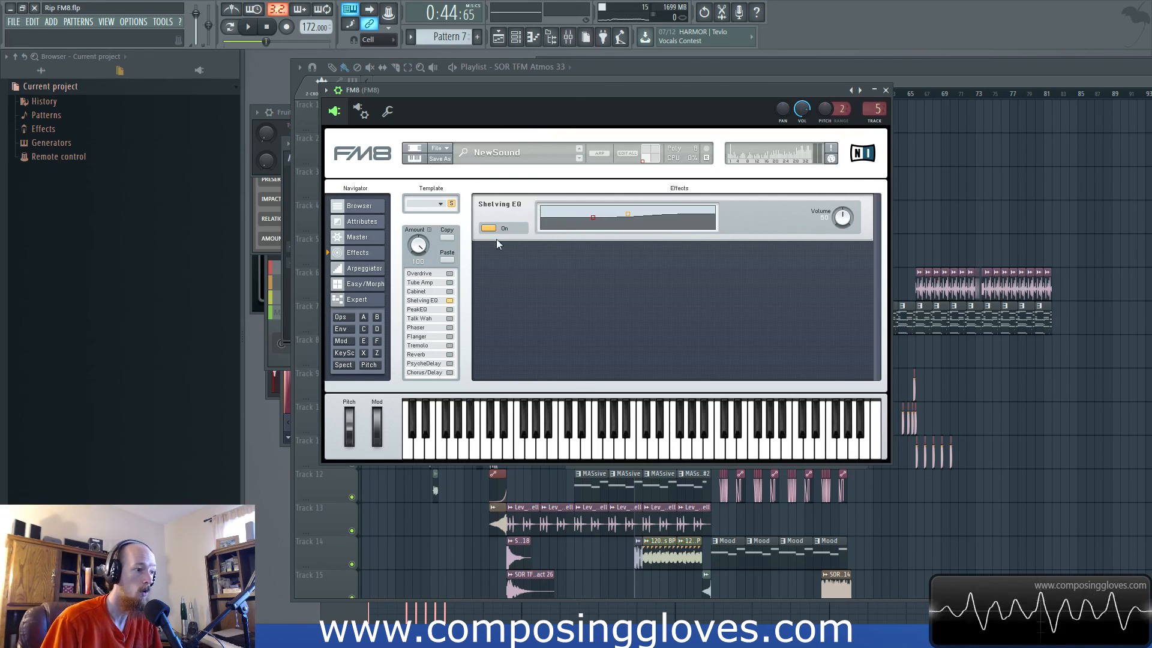
click(362, 300)
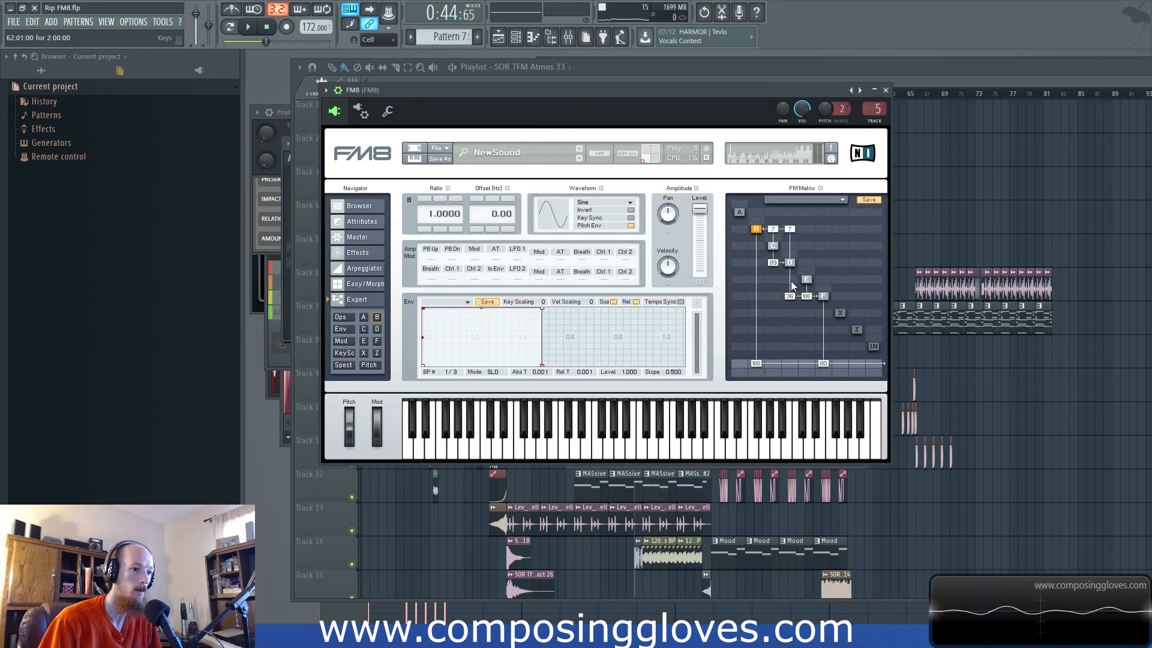